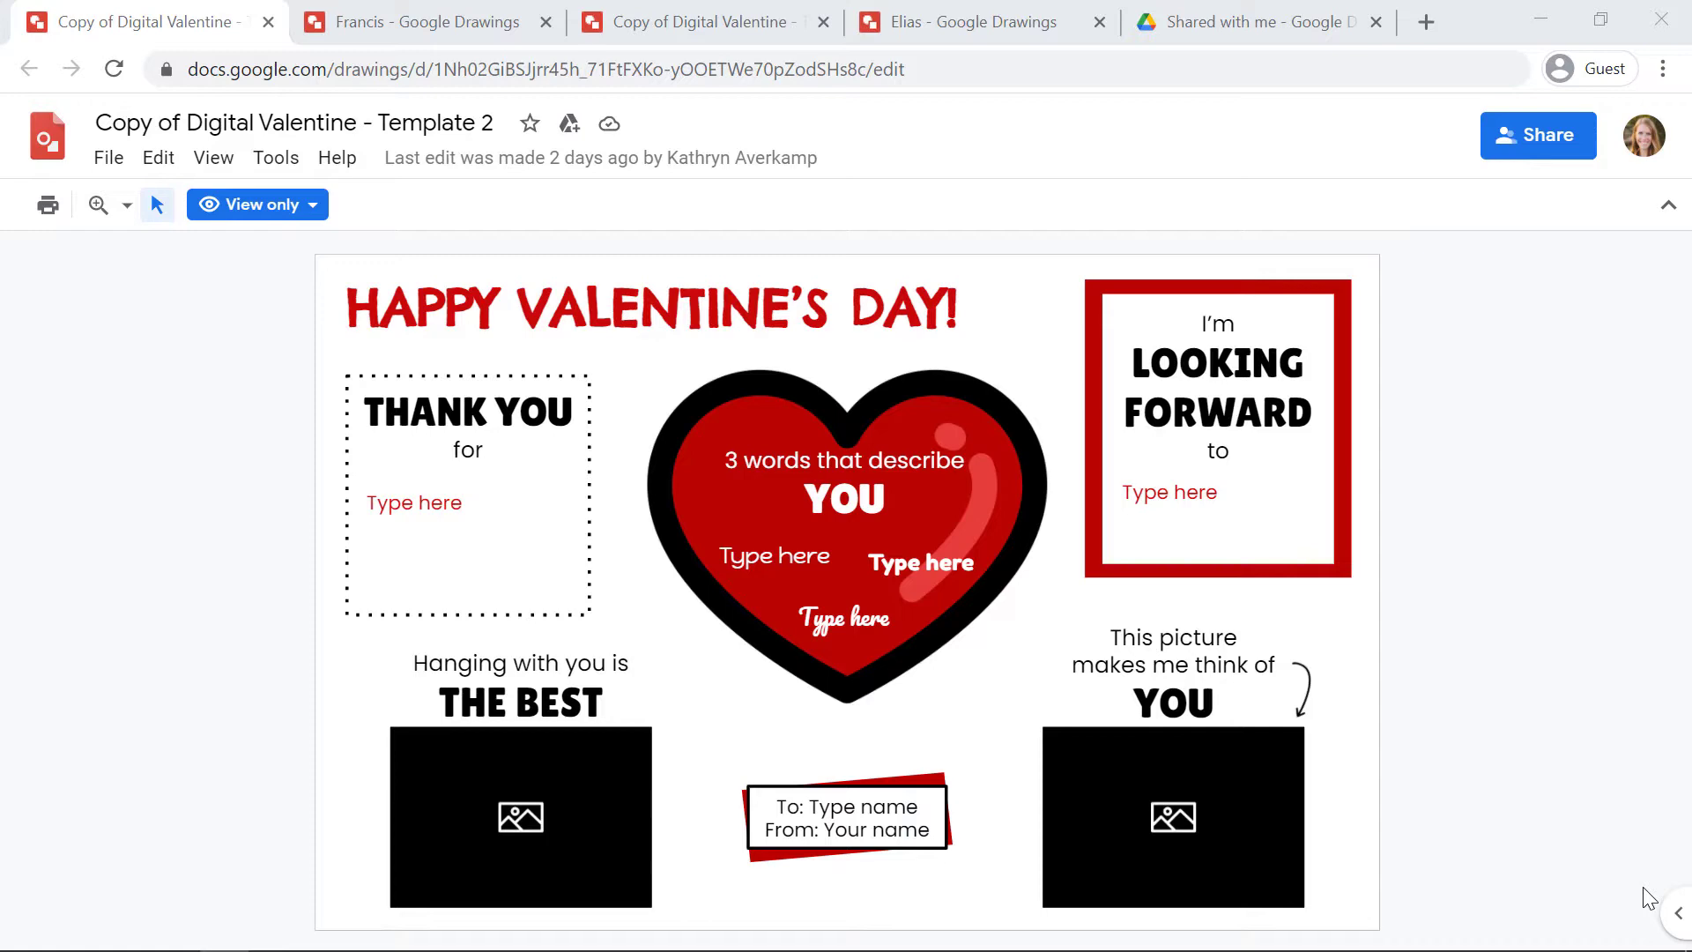
Step: Make an editable copy of the Valentine template named with the first recipient's first name
left_click(227, 447)
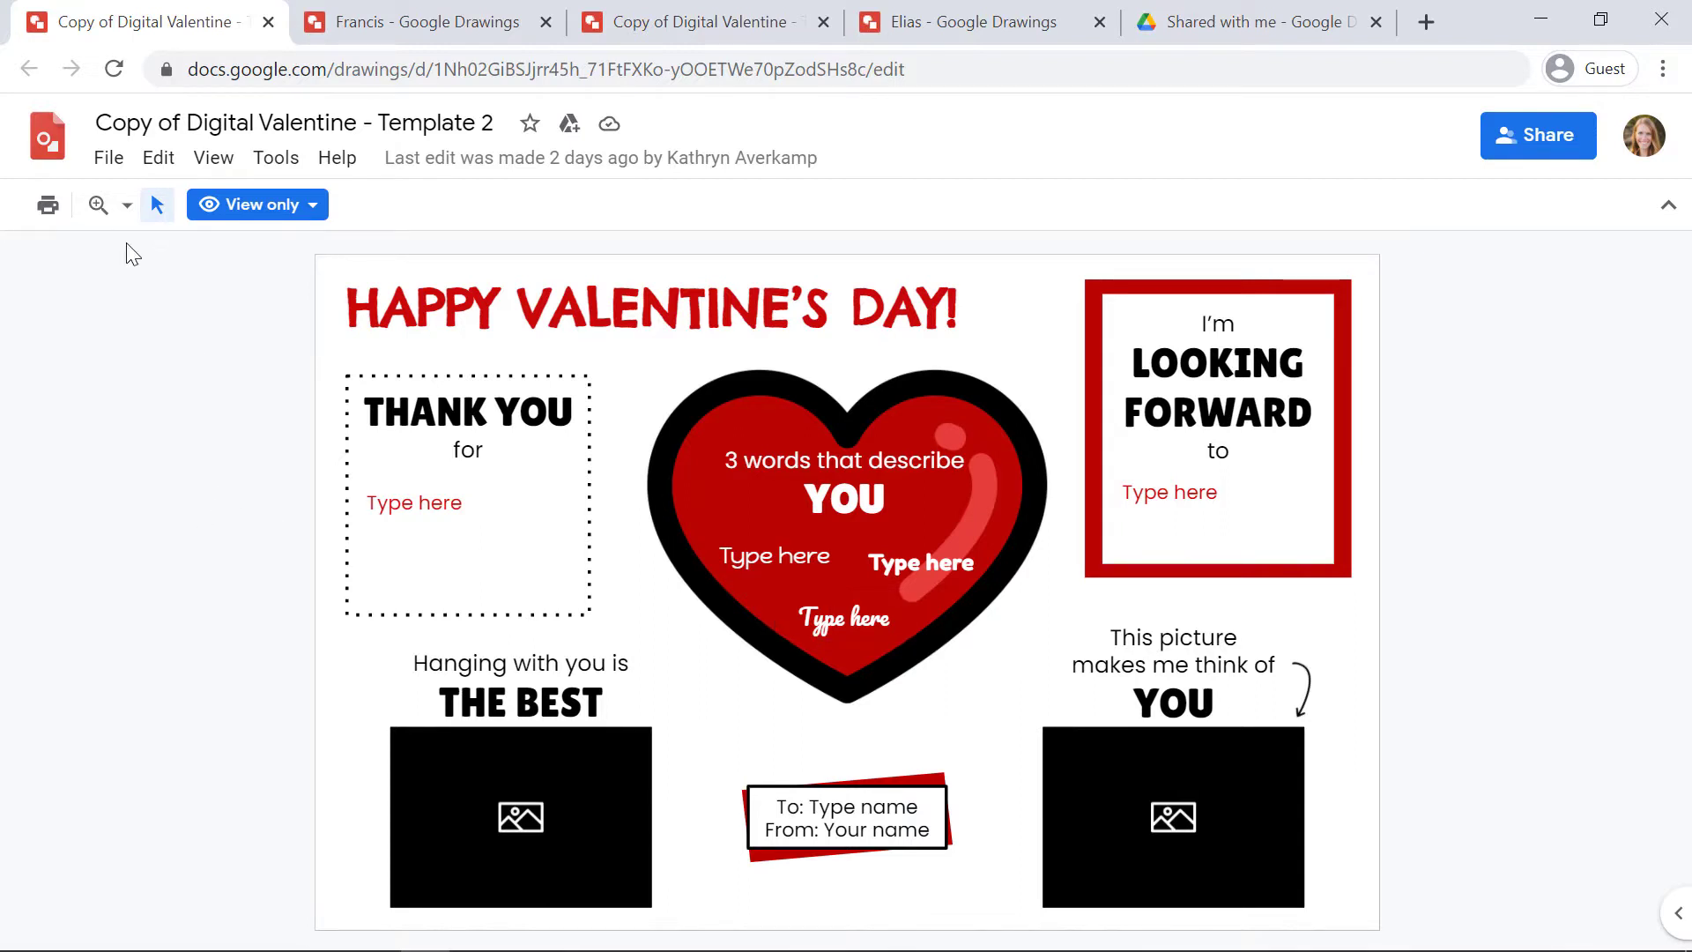
left_click(109, 163)
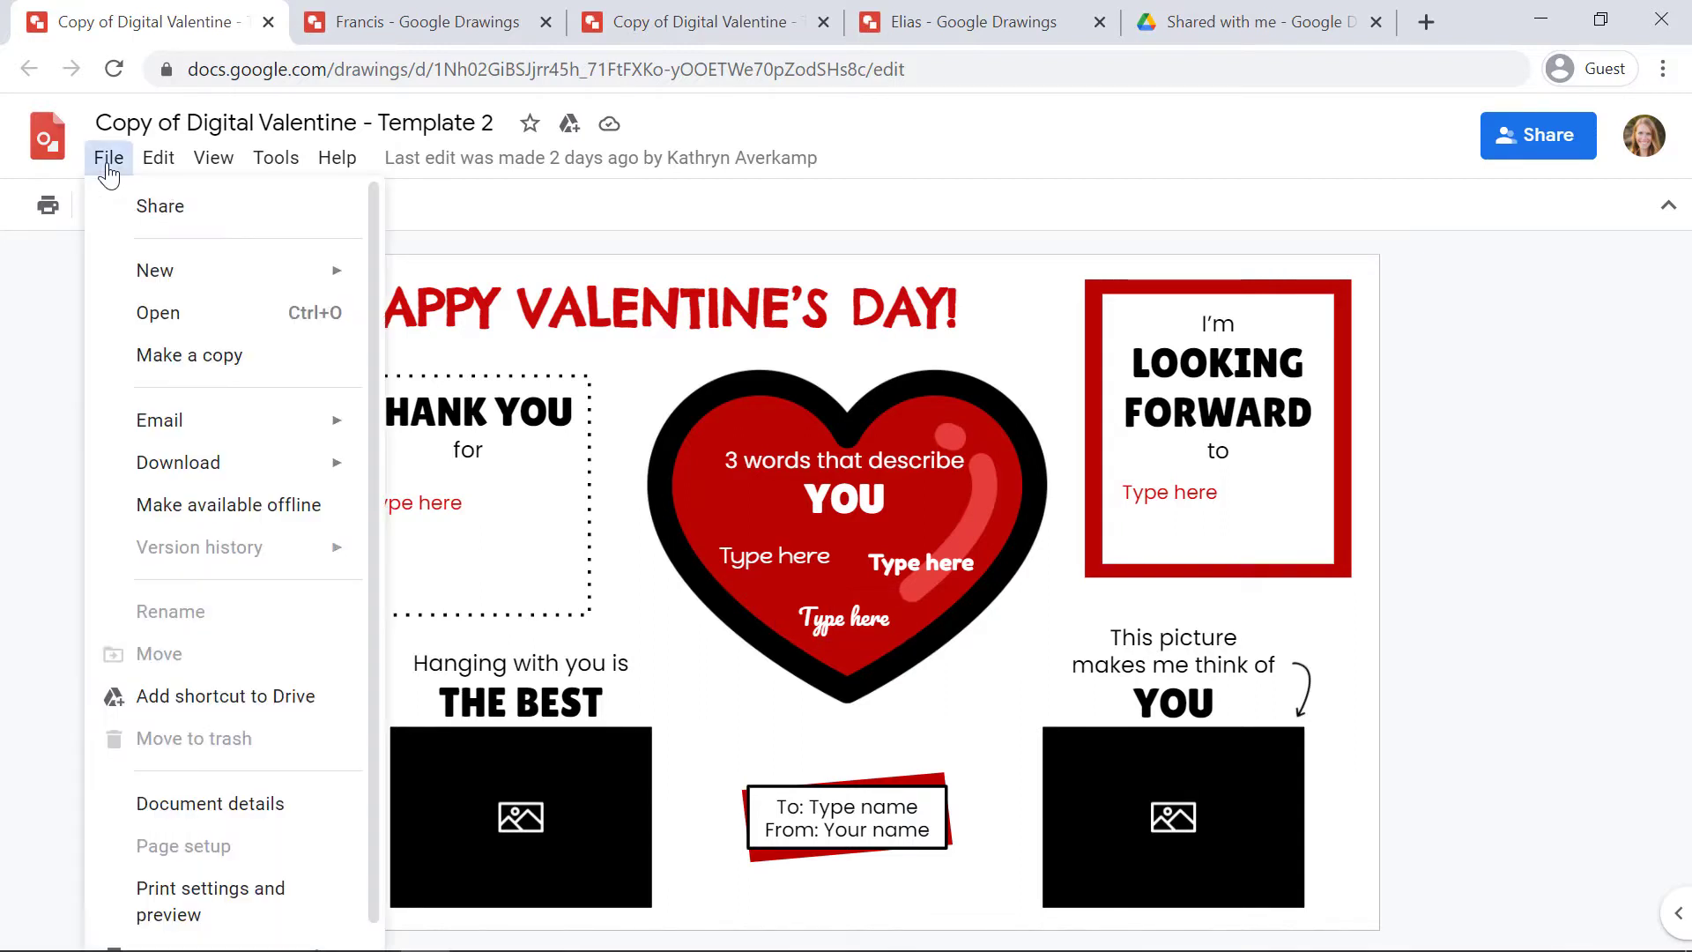
left_click(186, 366)
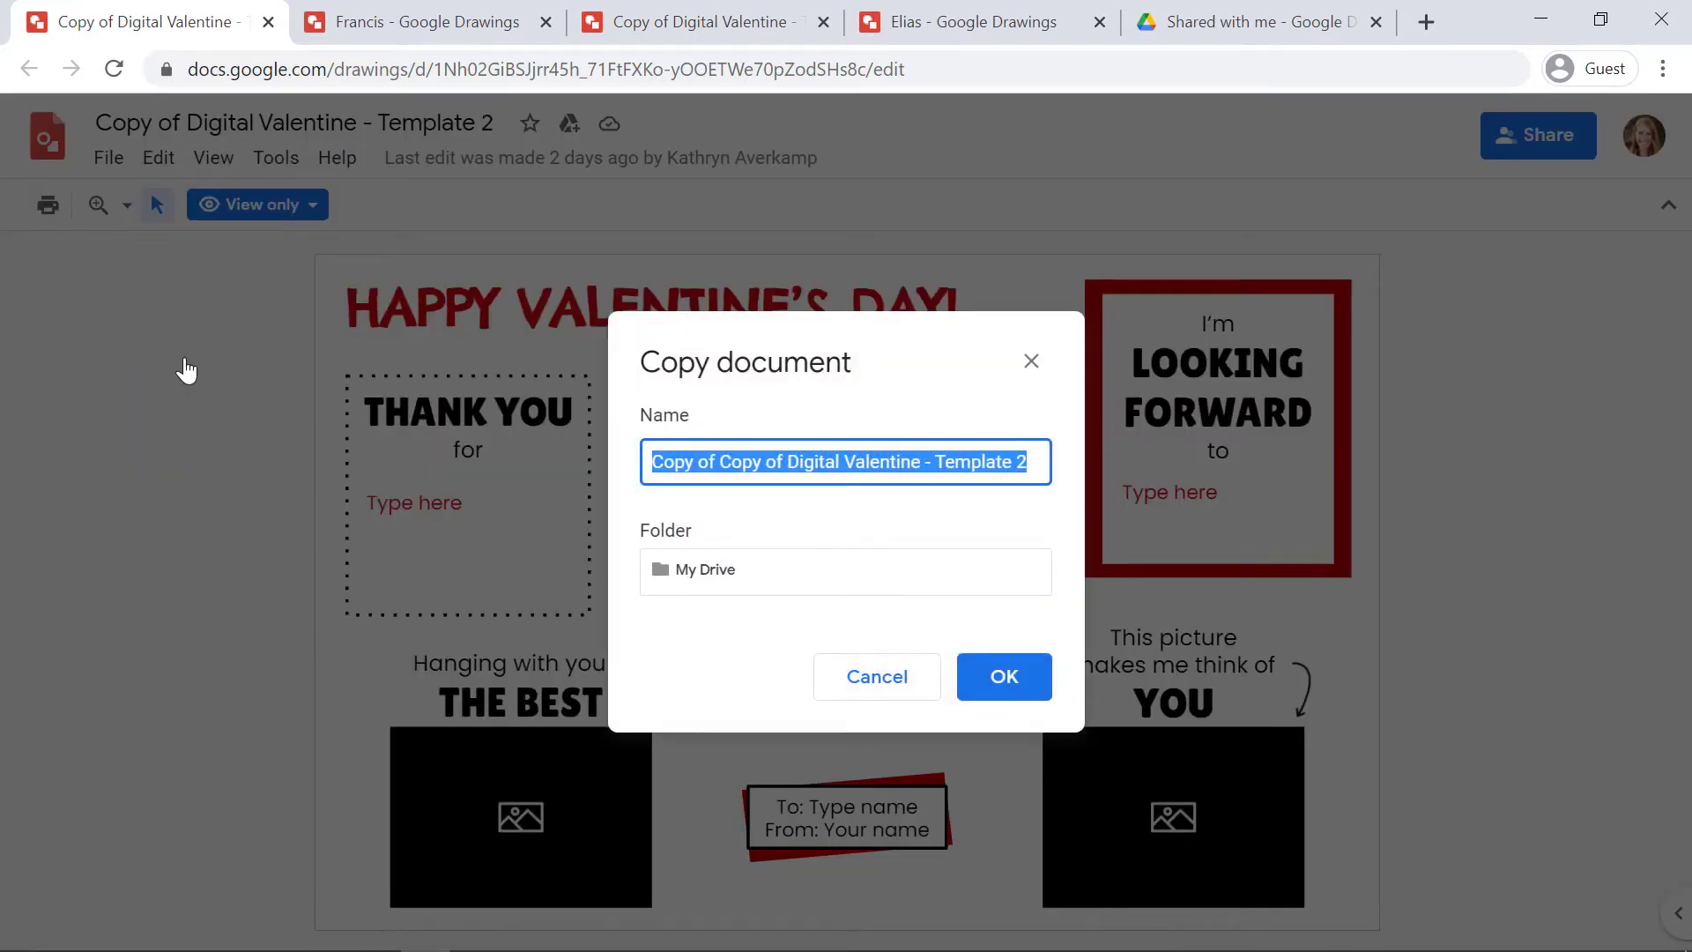
type("Francis")
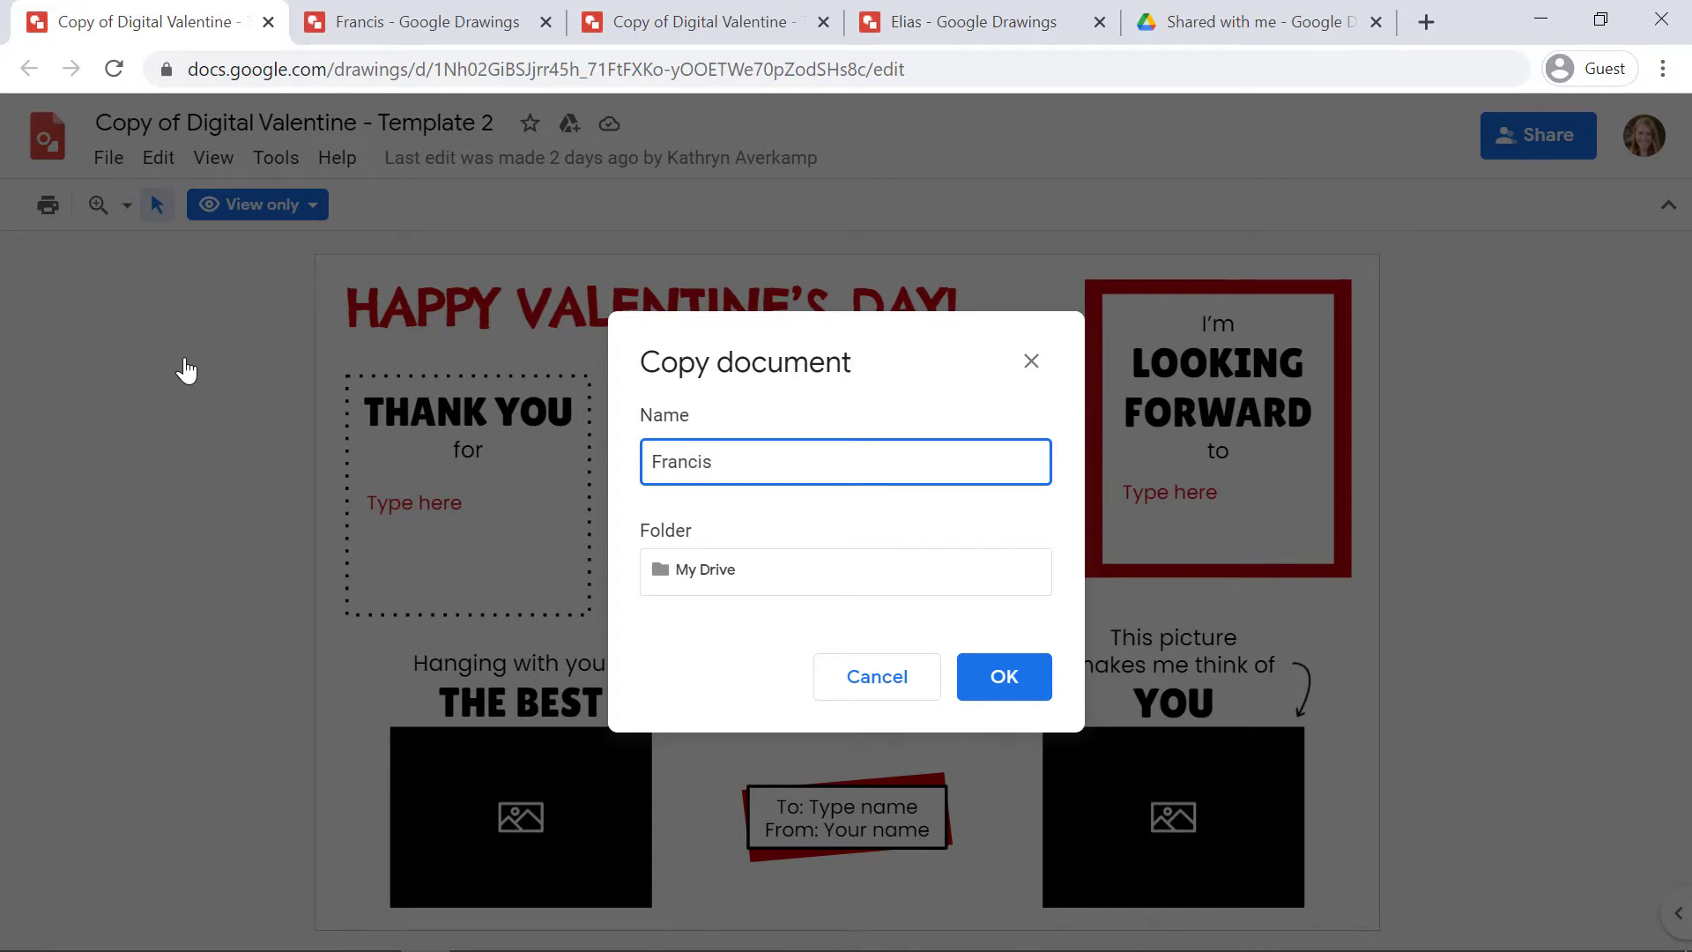
left_click(990, 696)
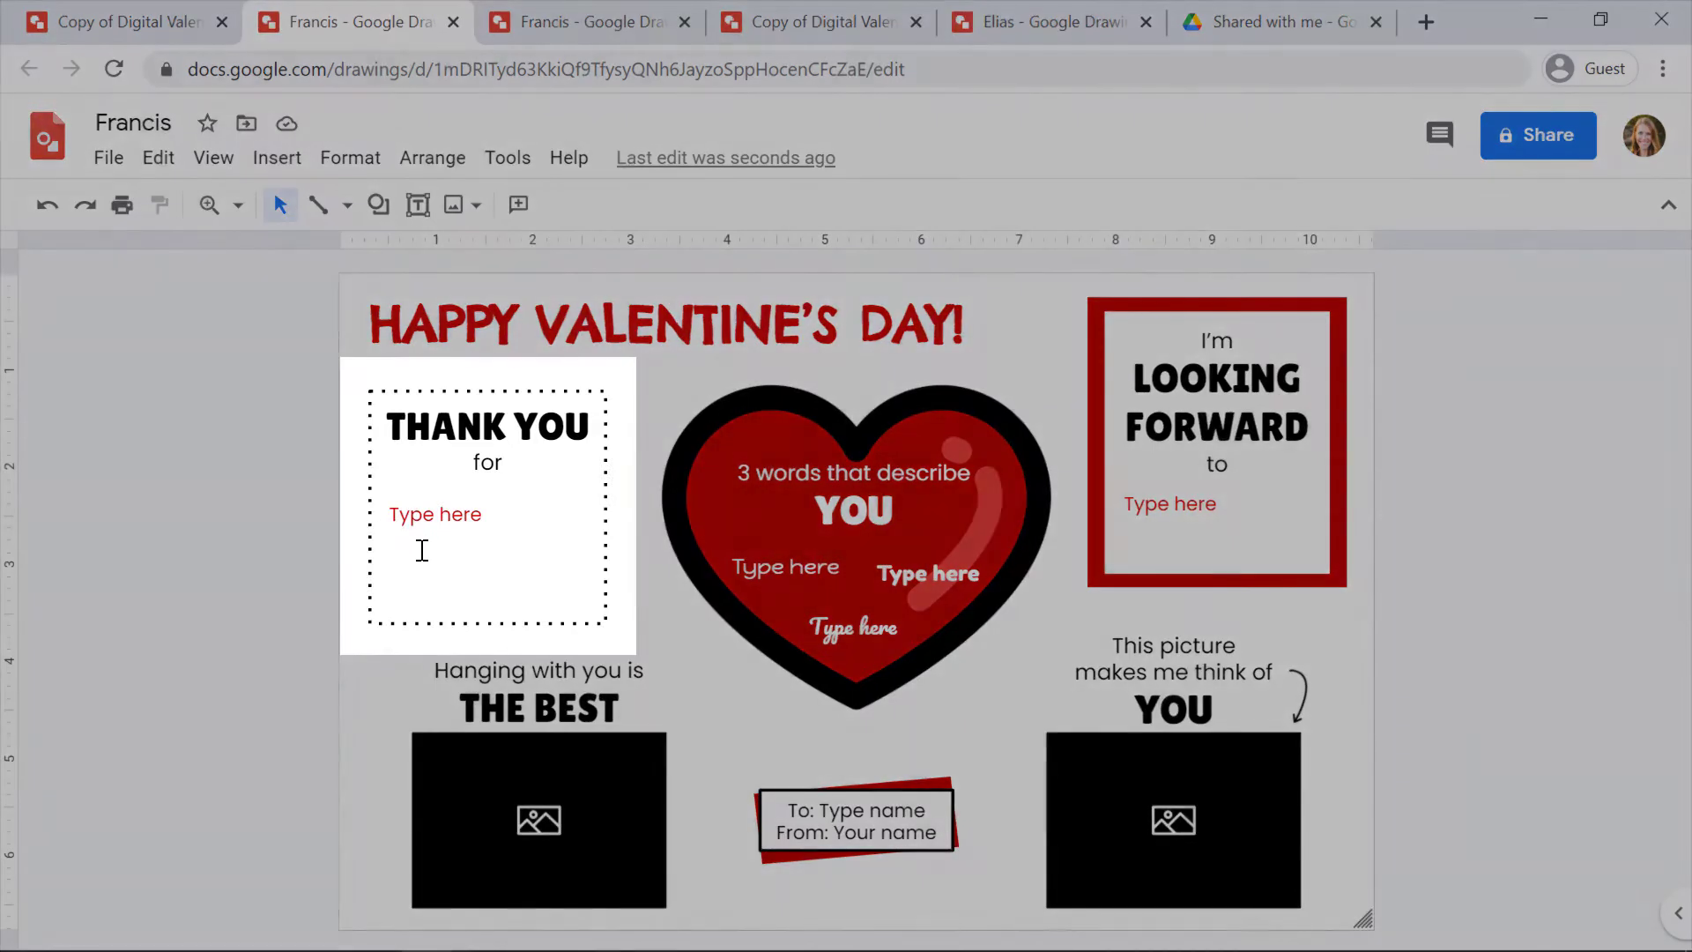
Step: Paste the lunch-recess thank-you sentence over the Type here placeholder under THANK YOU for
left_click(422, 550)
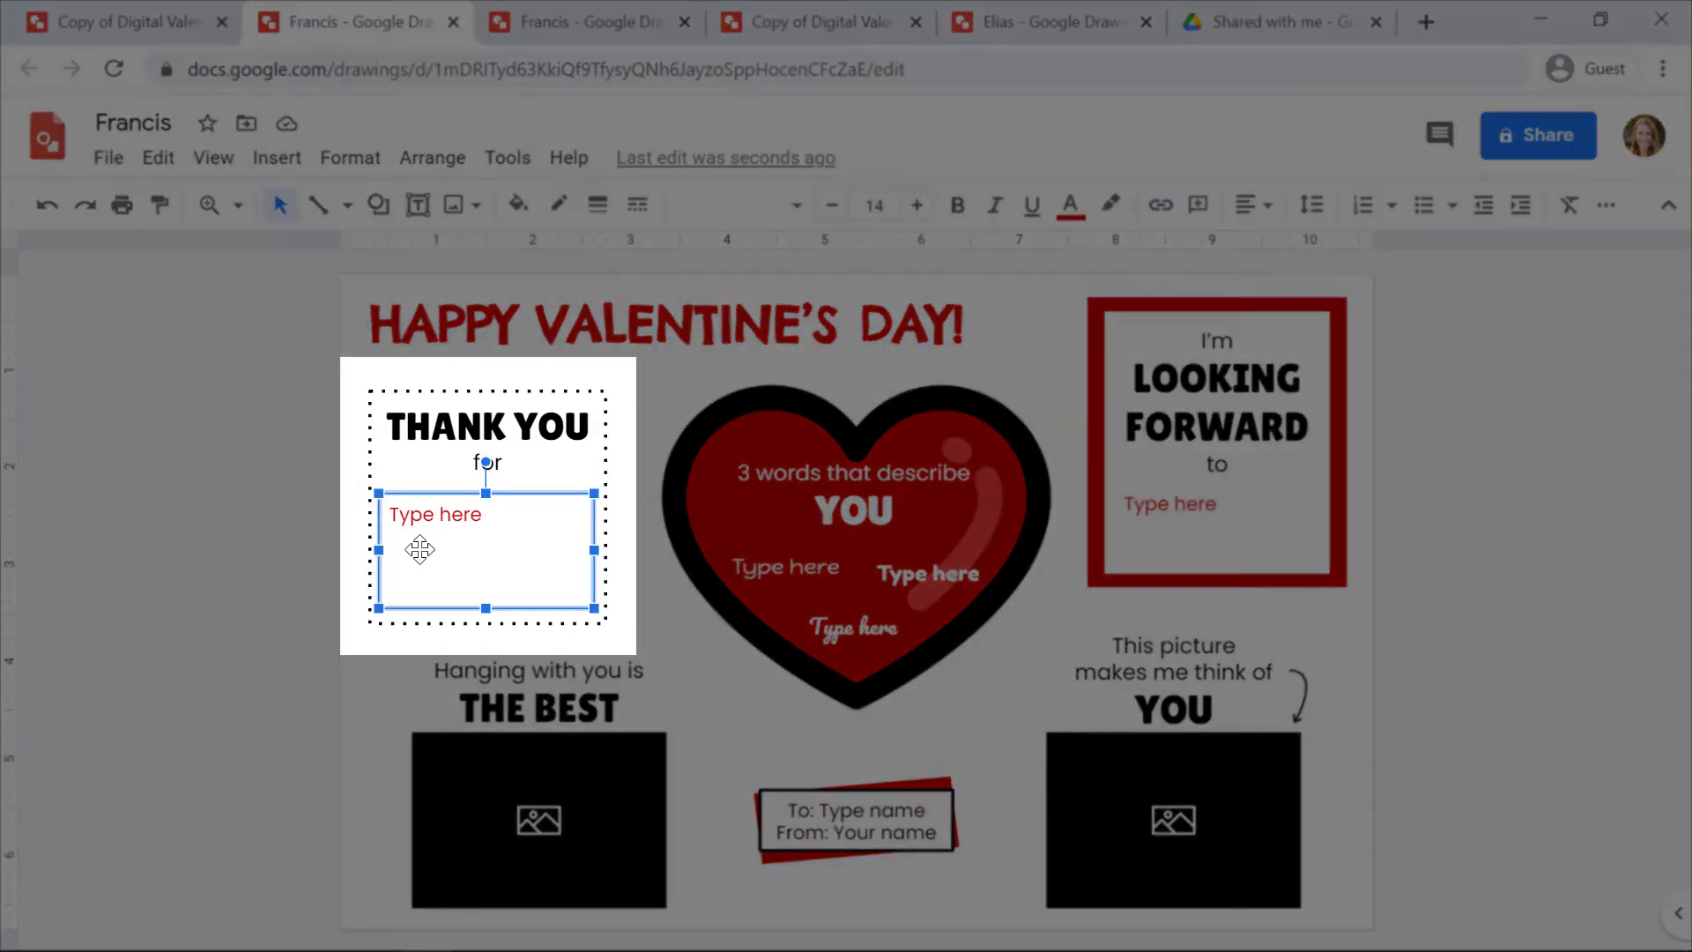
left_click(483, 520)
left_click_drag(484, 518, 379, 504)
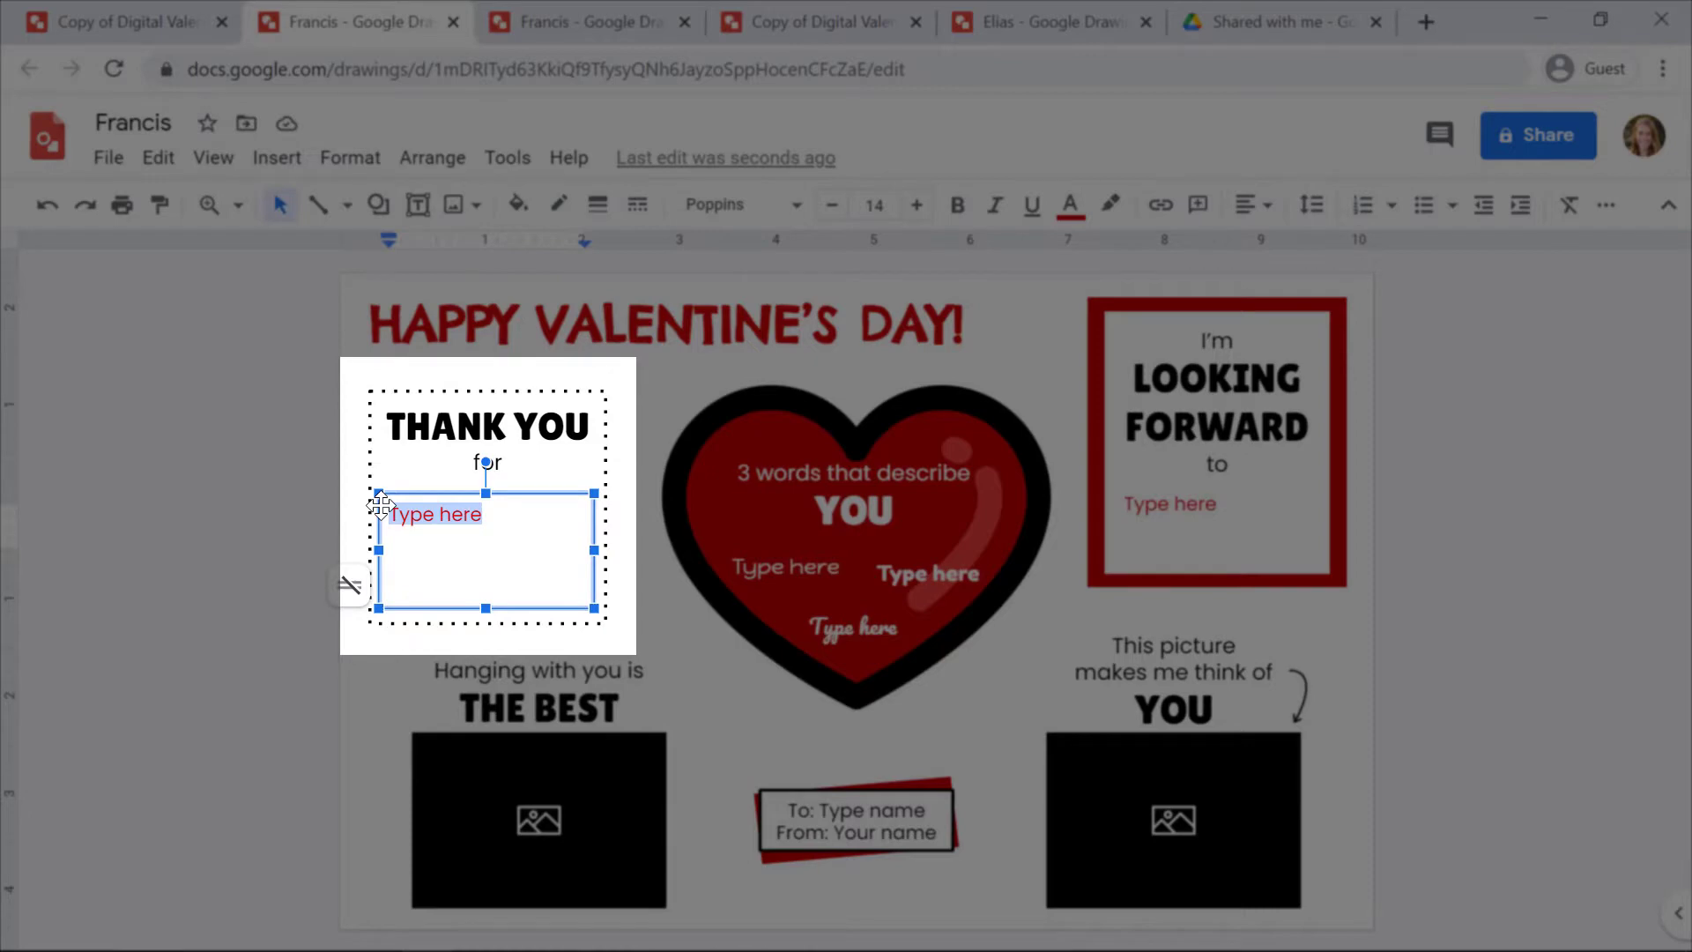
key("ctrl+v")
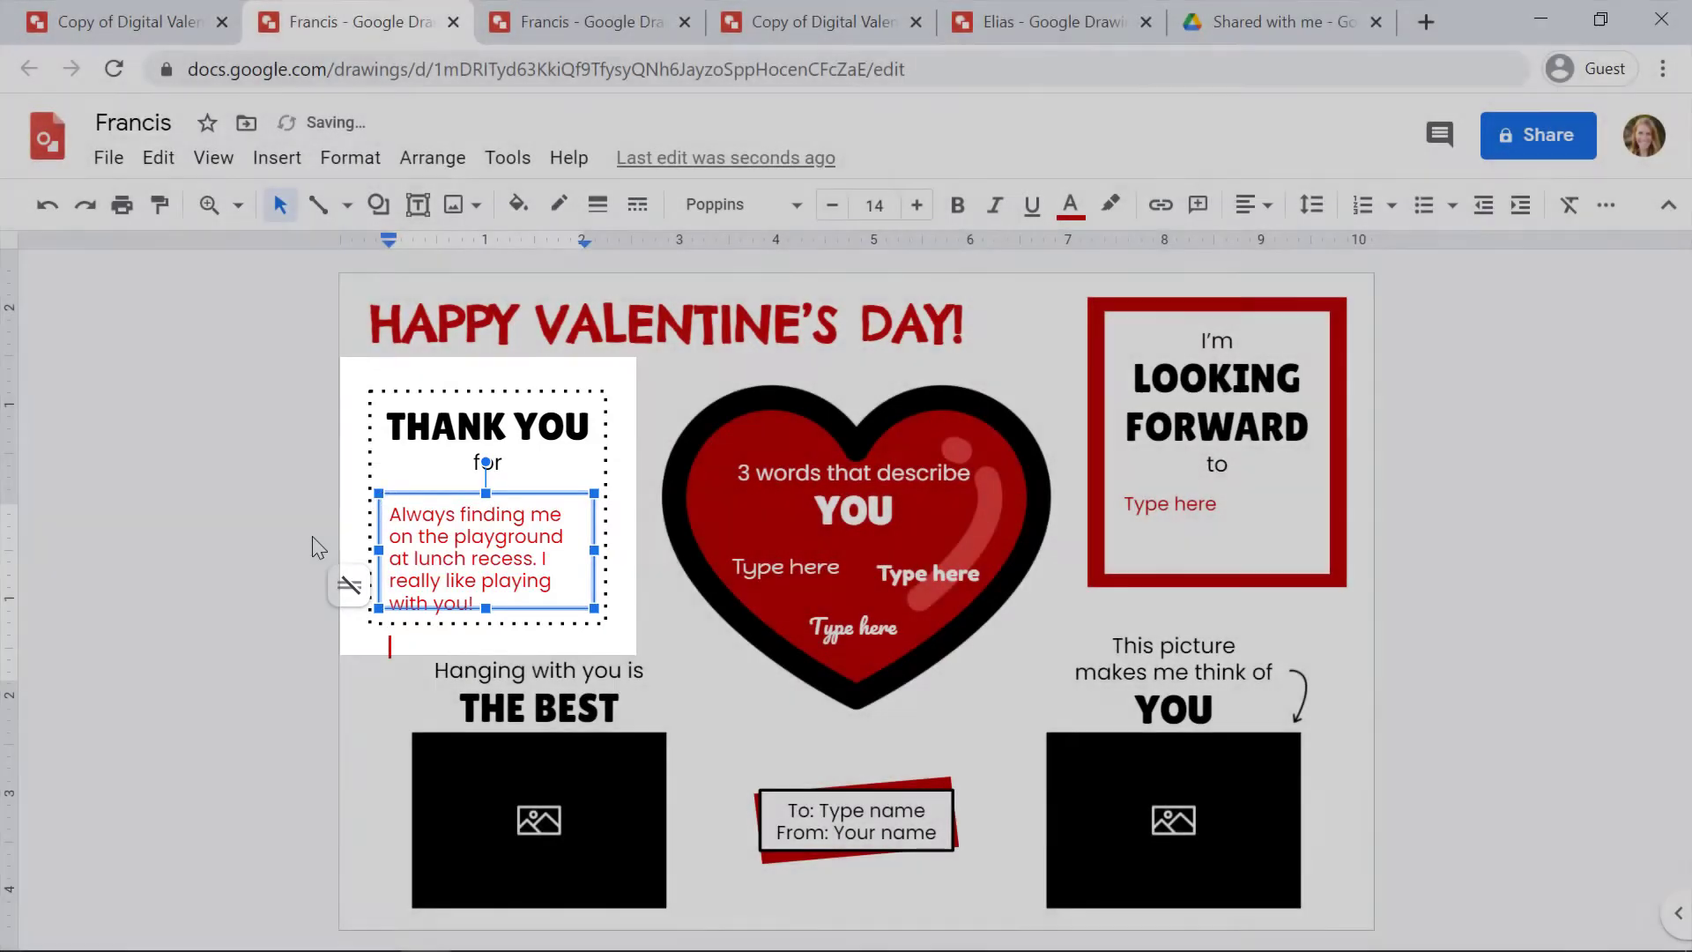
left_click(319, 548)
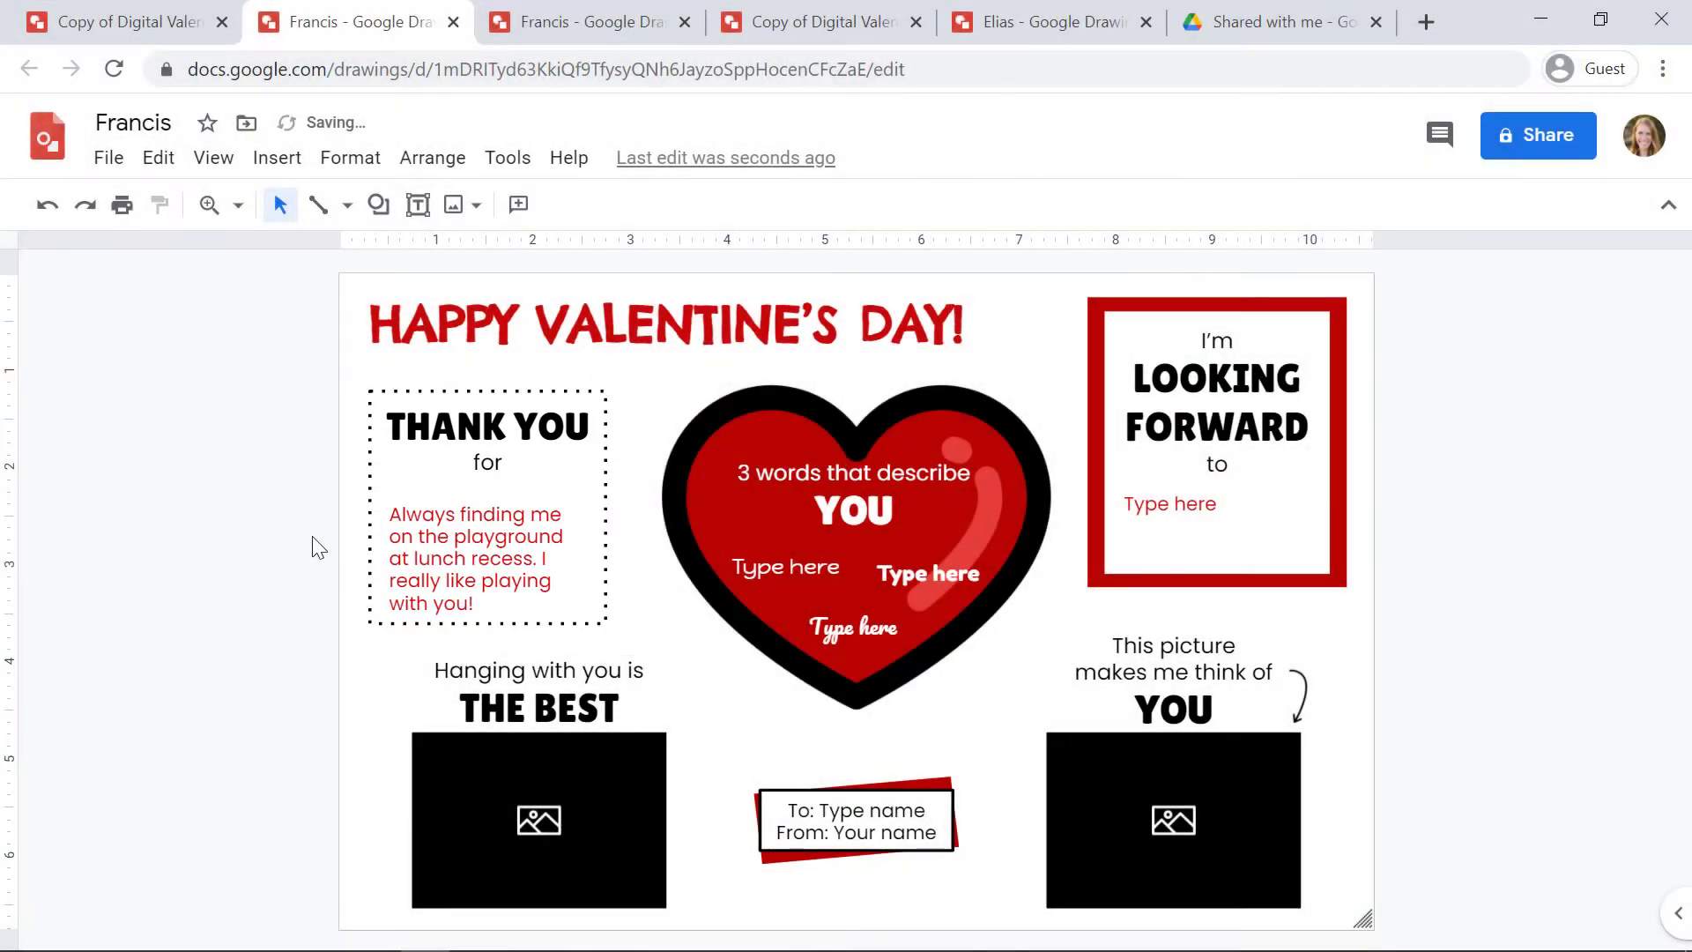
Step: Check the title, THANK YOU for heading and '3 words that describe YOU' text boxes
left_click(510, 338)
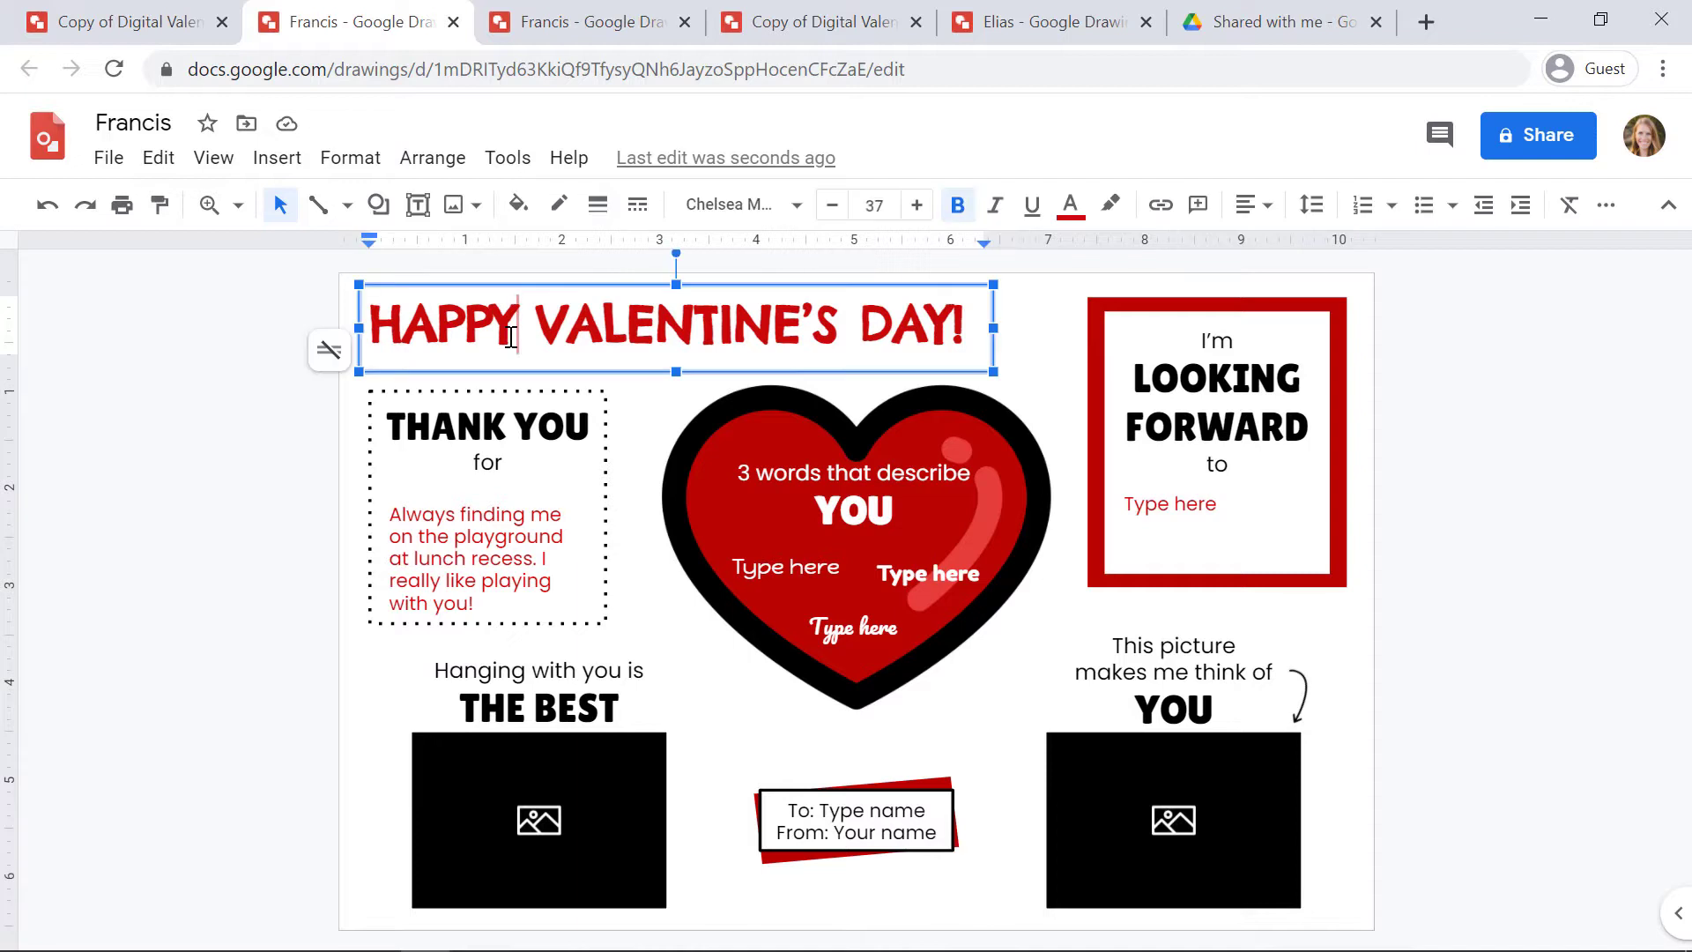
left_click(506, 414)
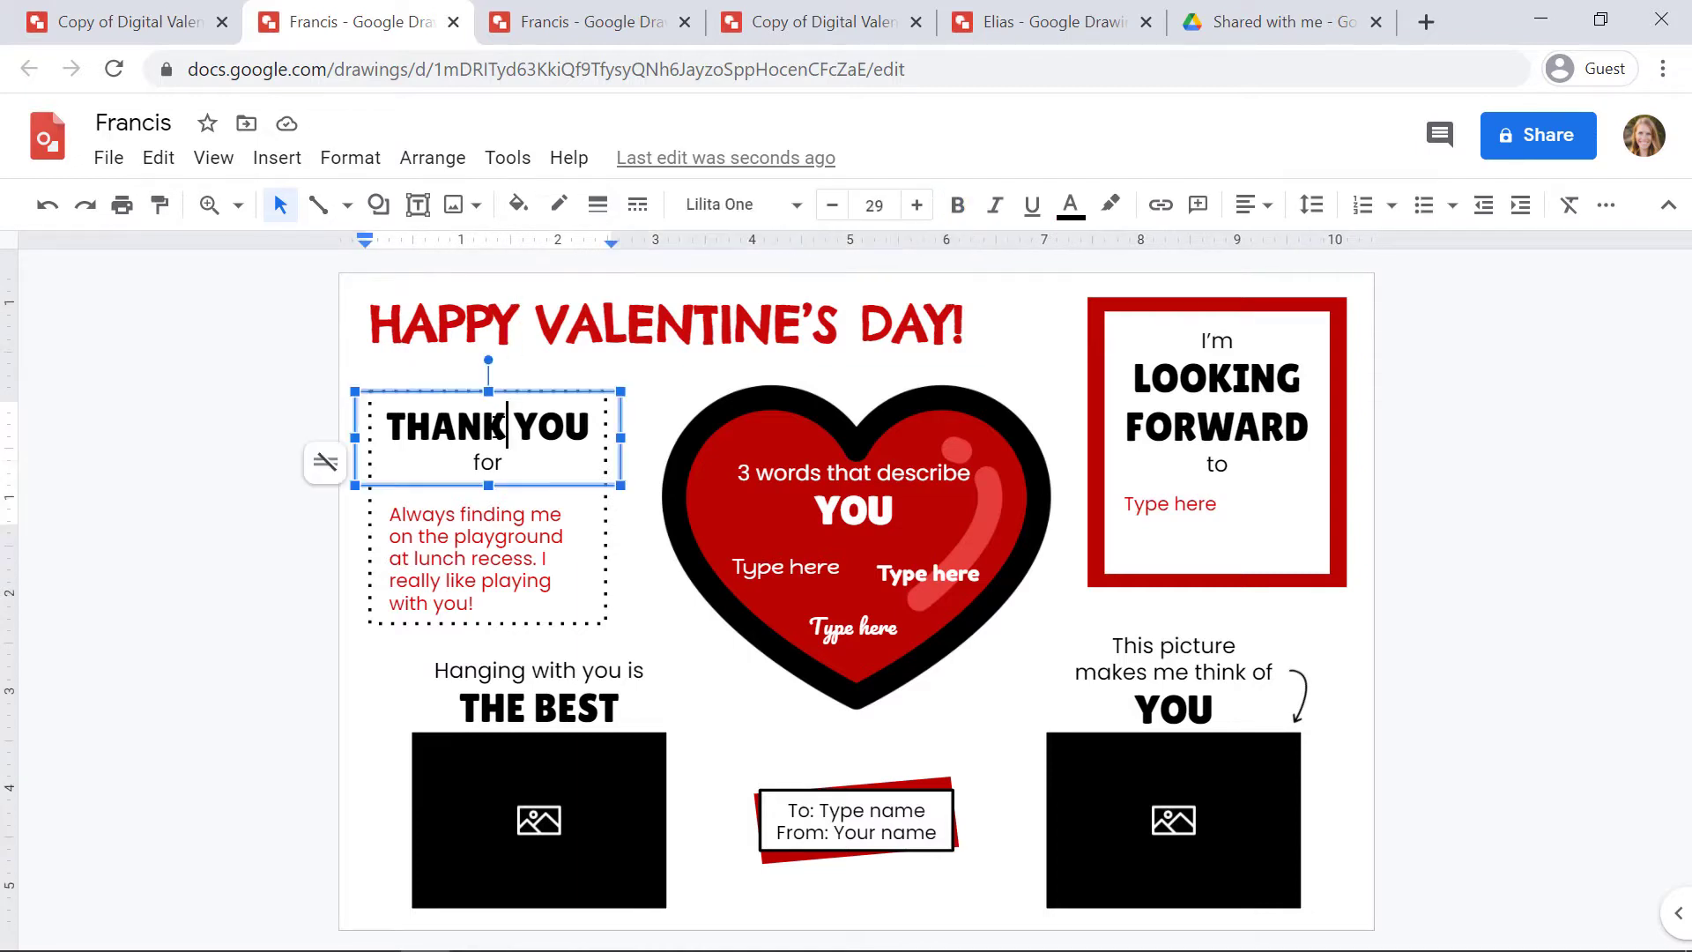
left_click(836, 491)
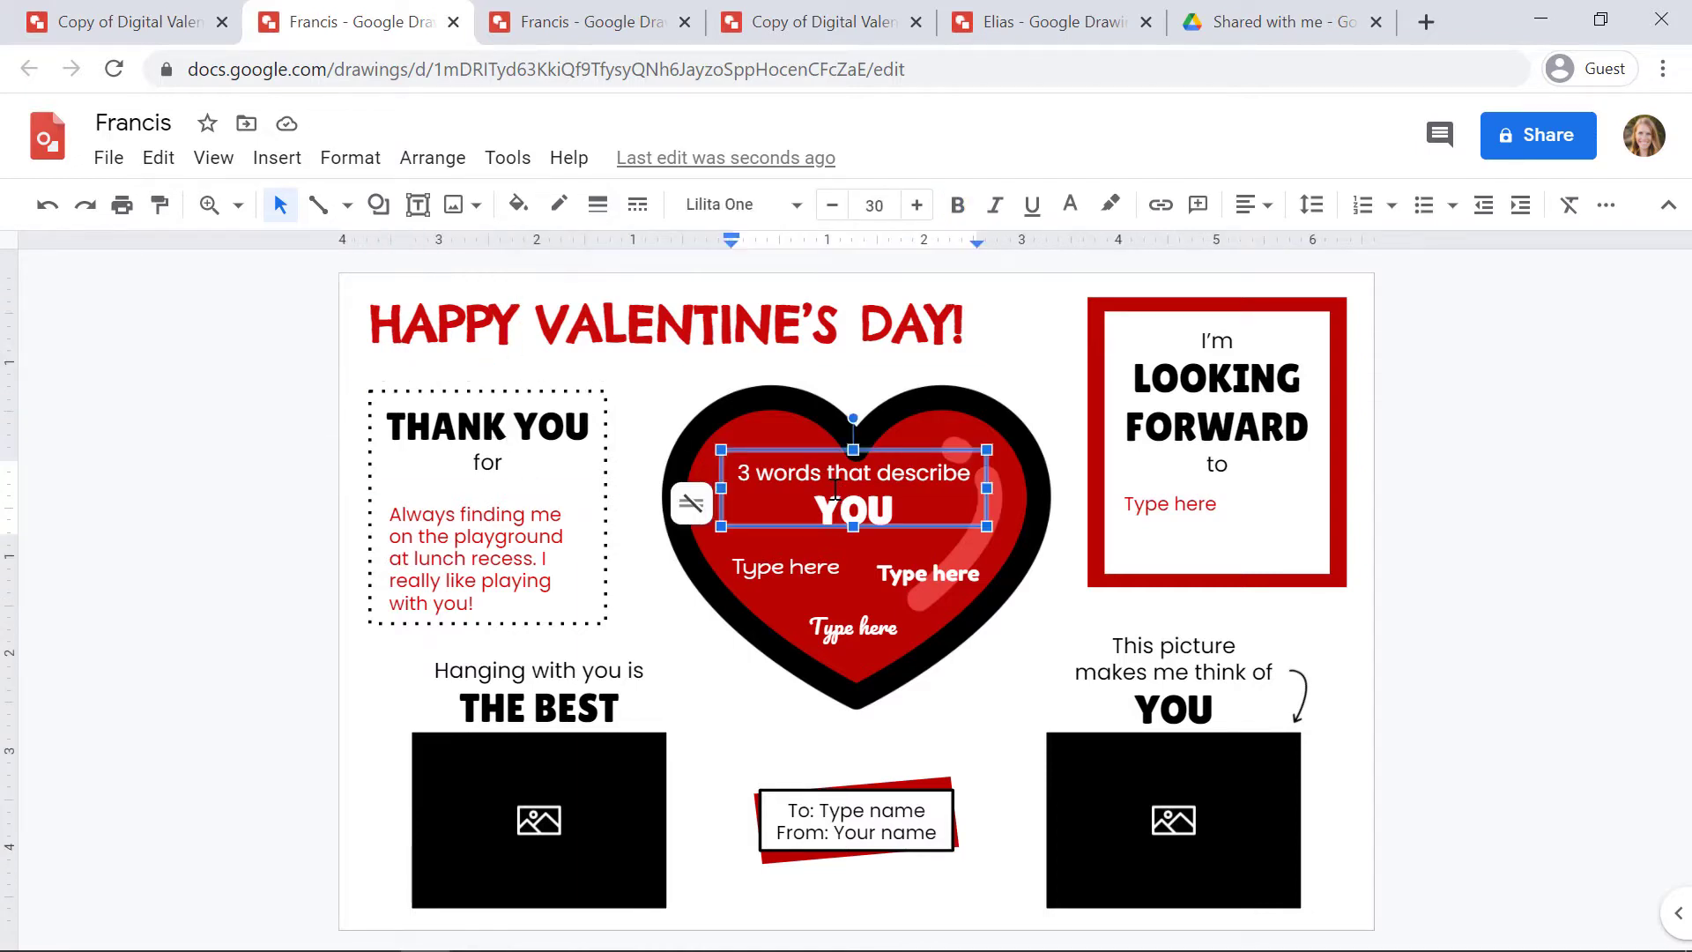
key("Escape")
key("Escape")
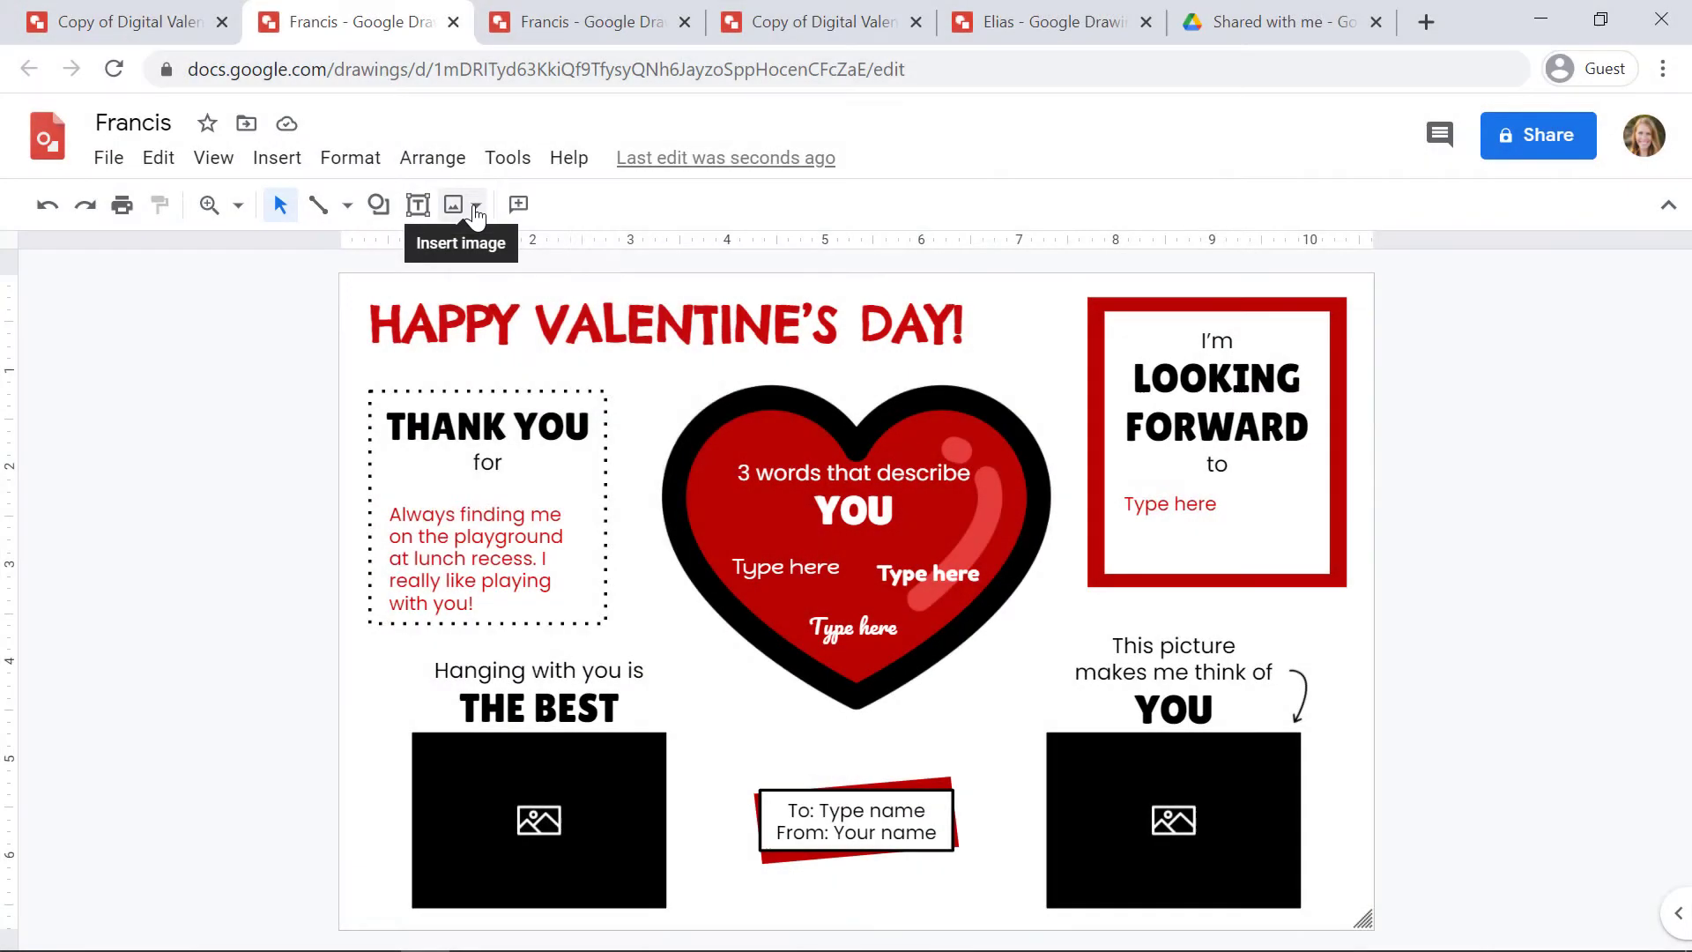
Step: Insert a bike-jump photo from a 'kids biking' web image search
left_click(476, 208)
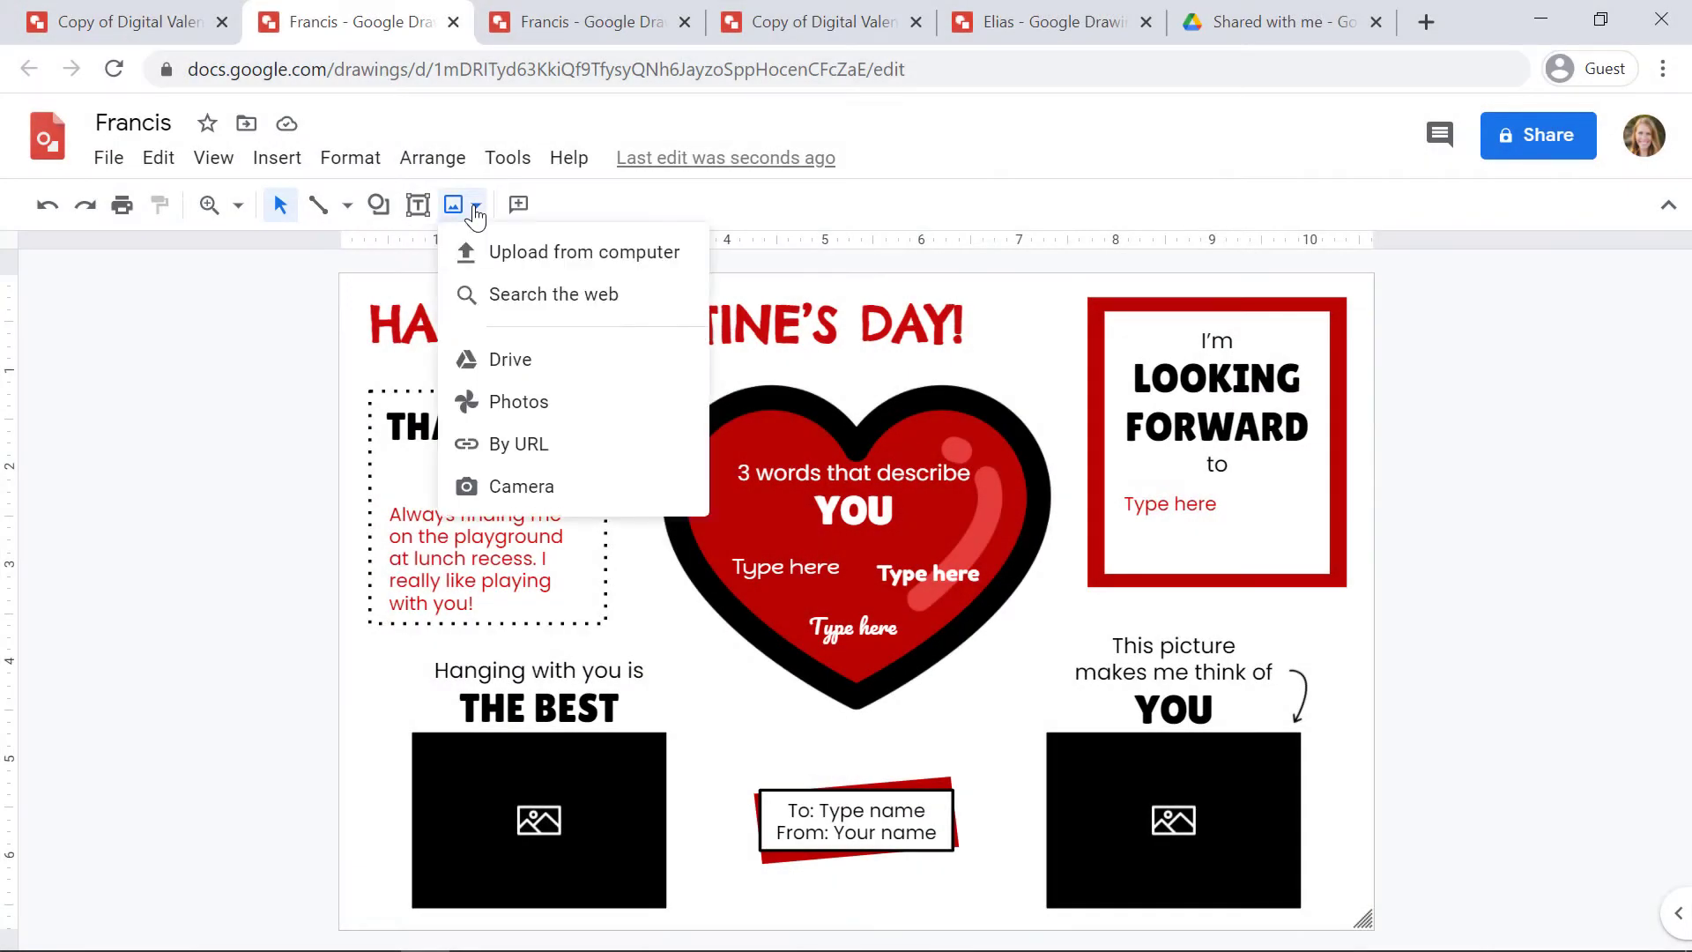
left_click(507, 307)
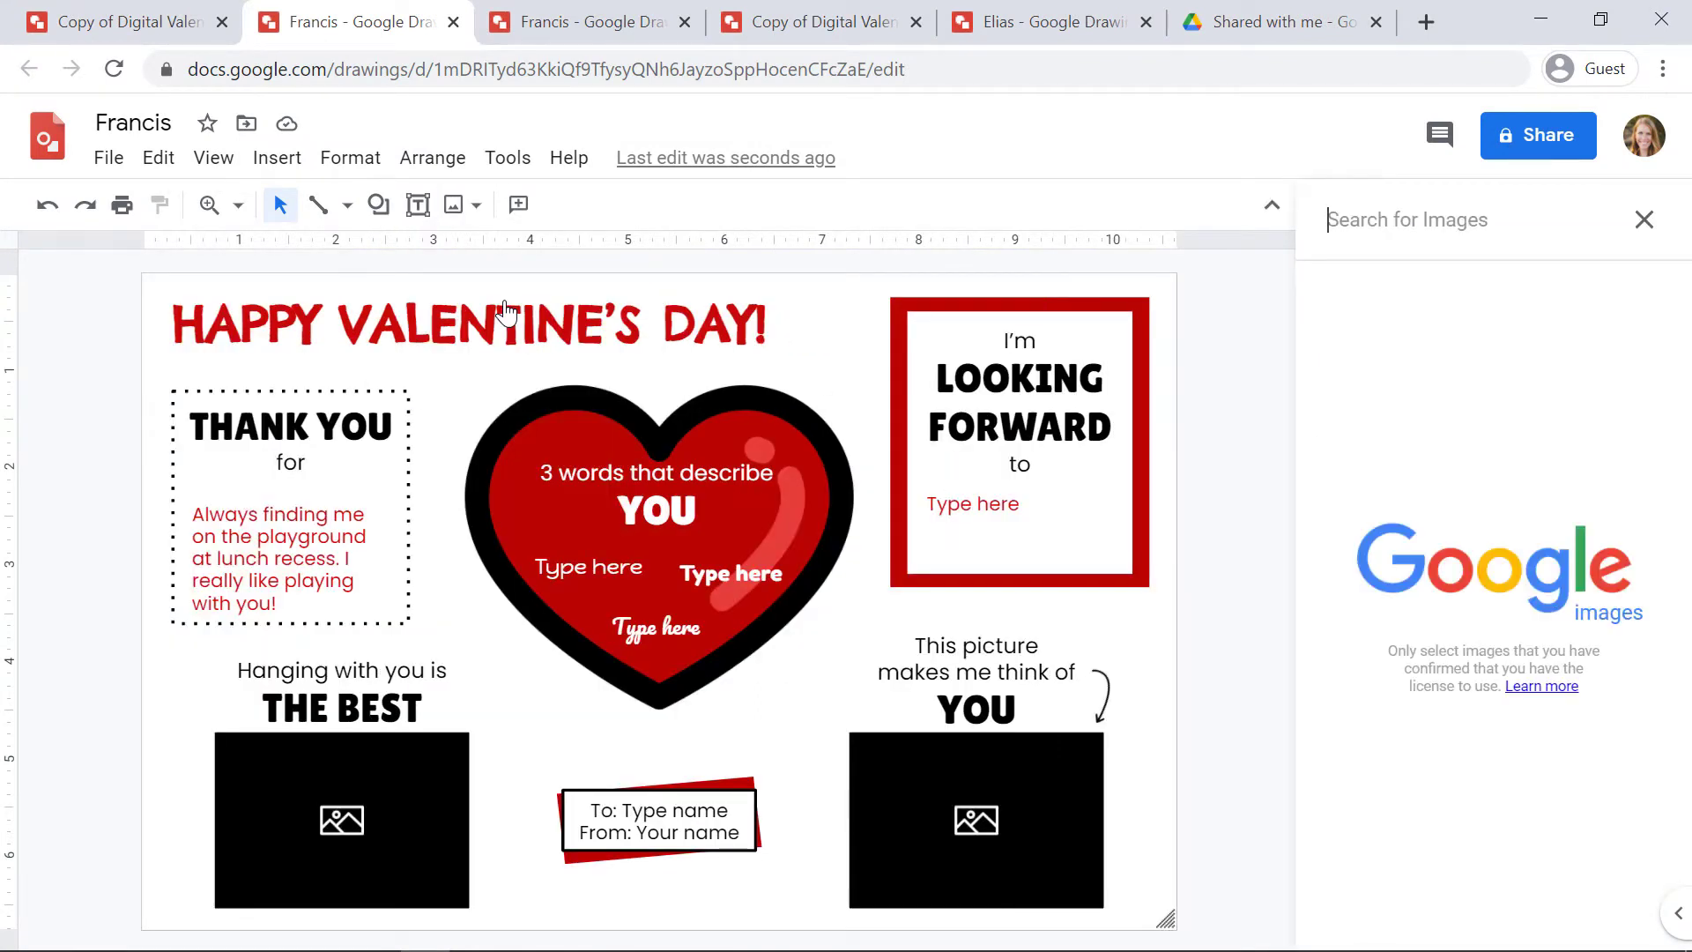
type("kids")
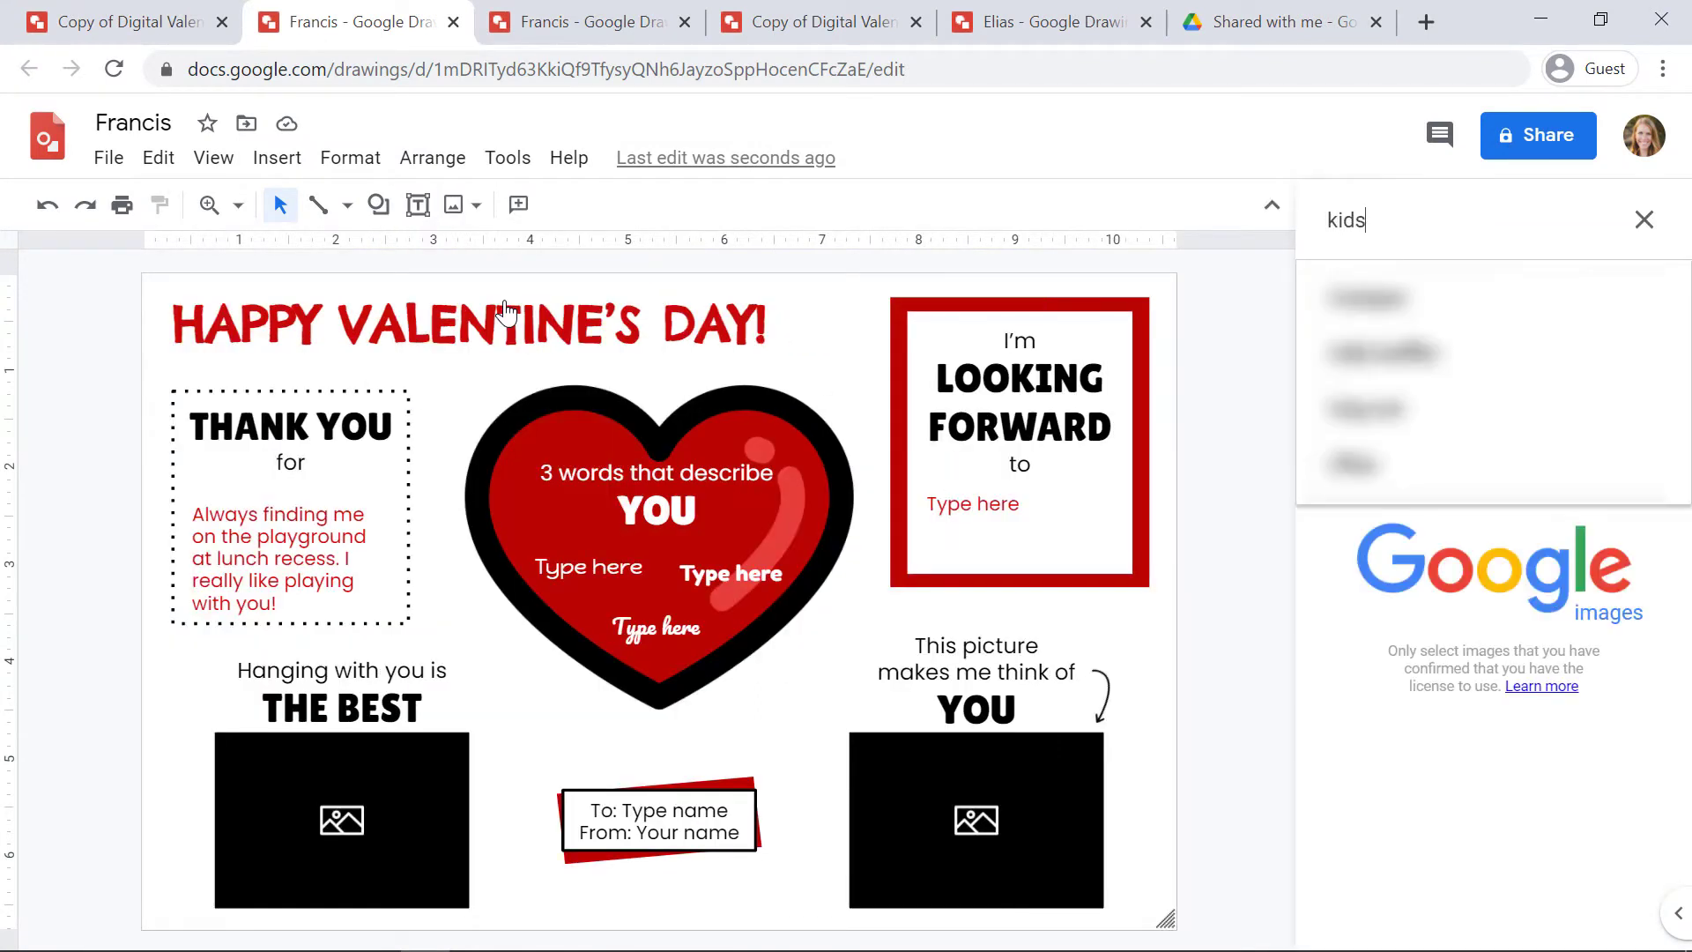
type(" biking")
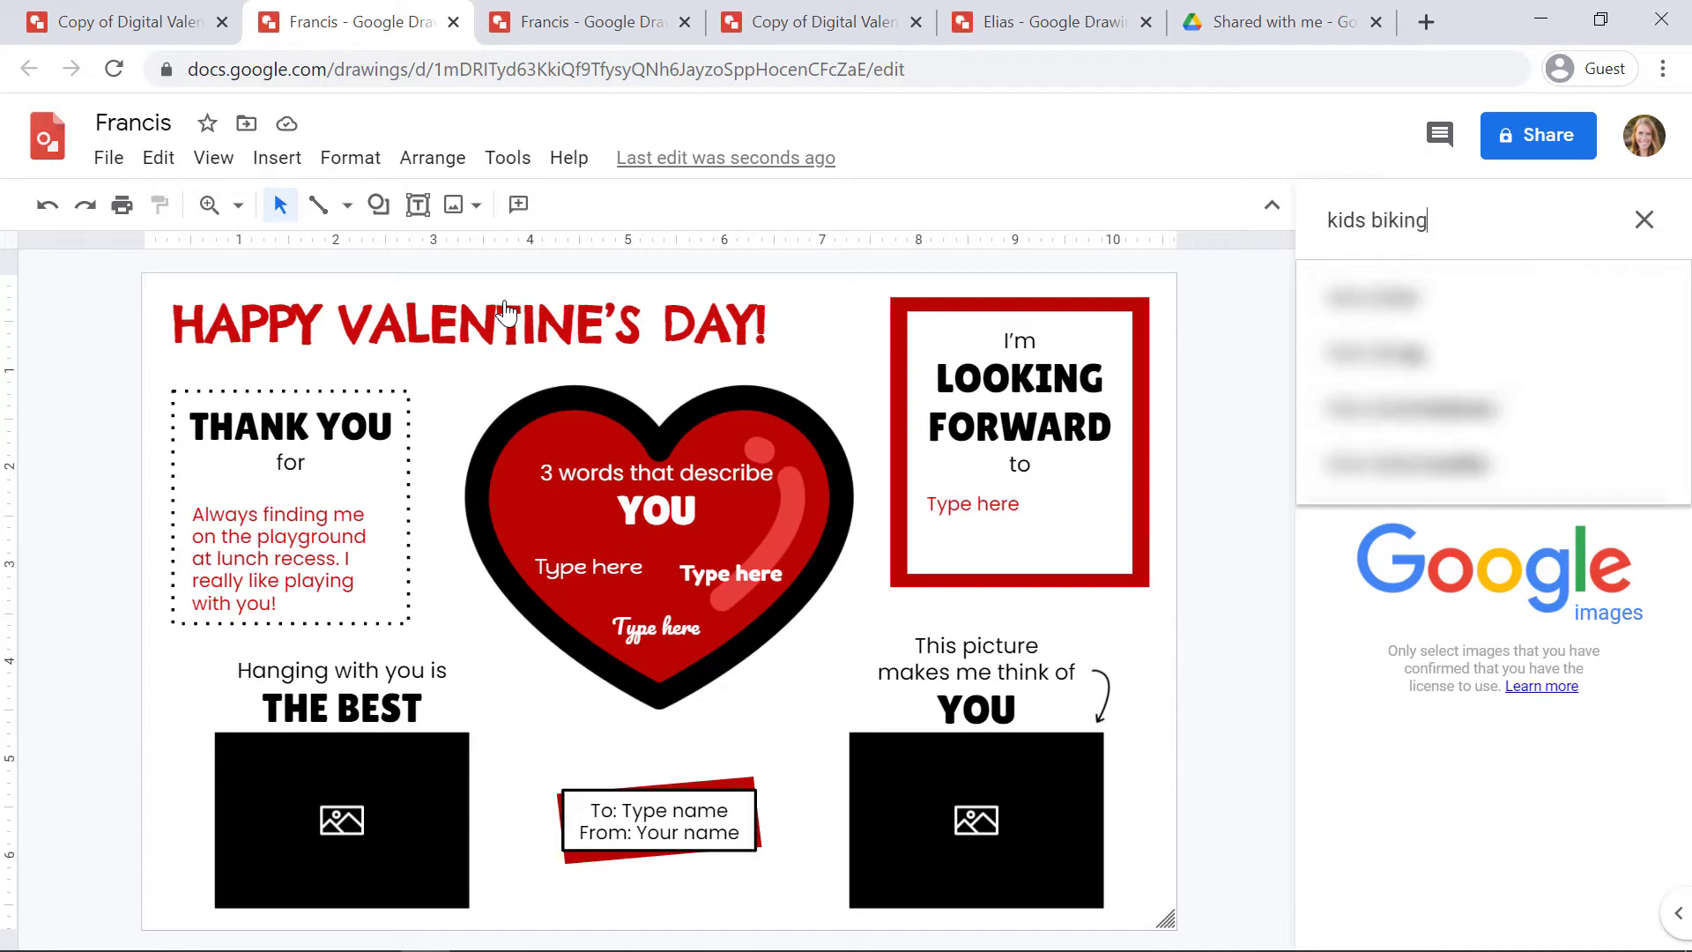
key("Return")
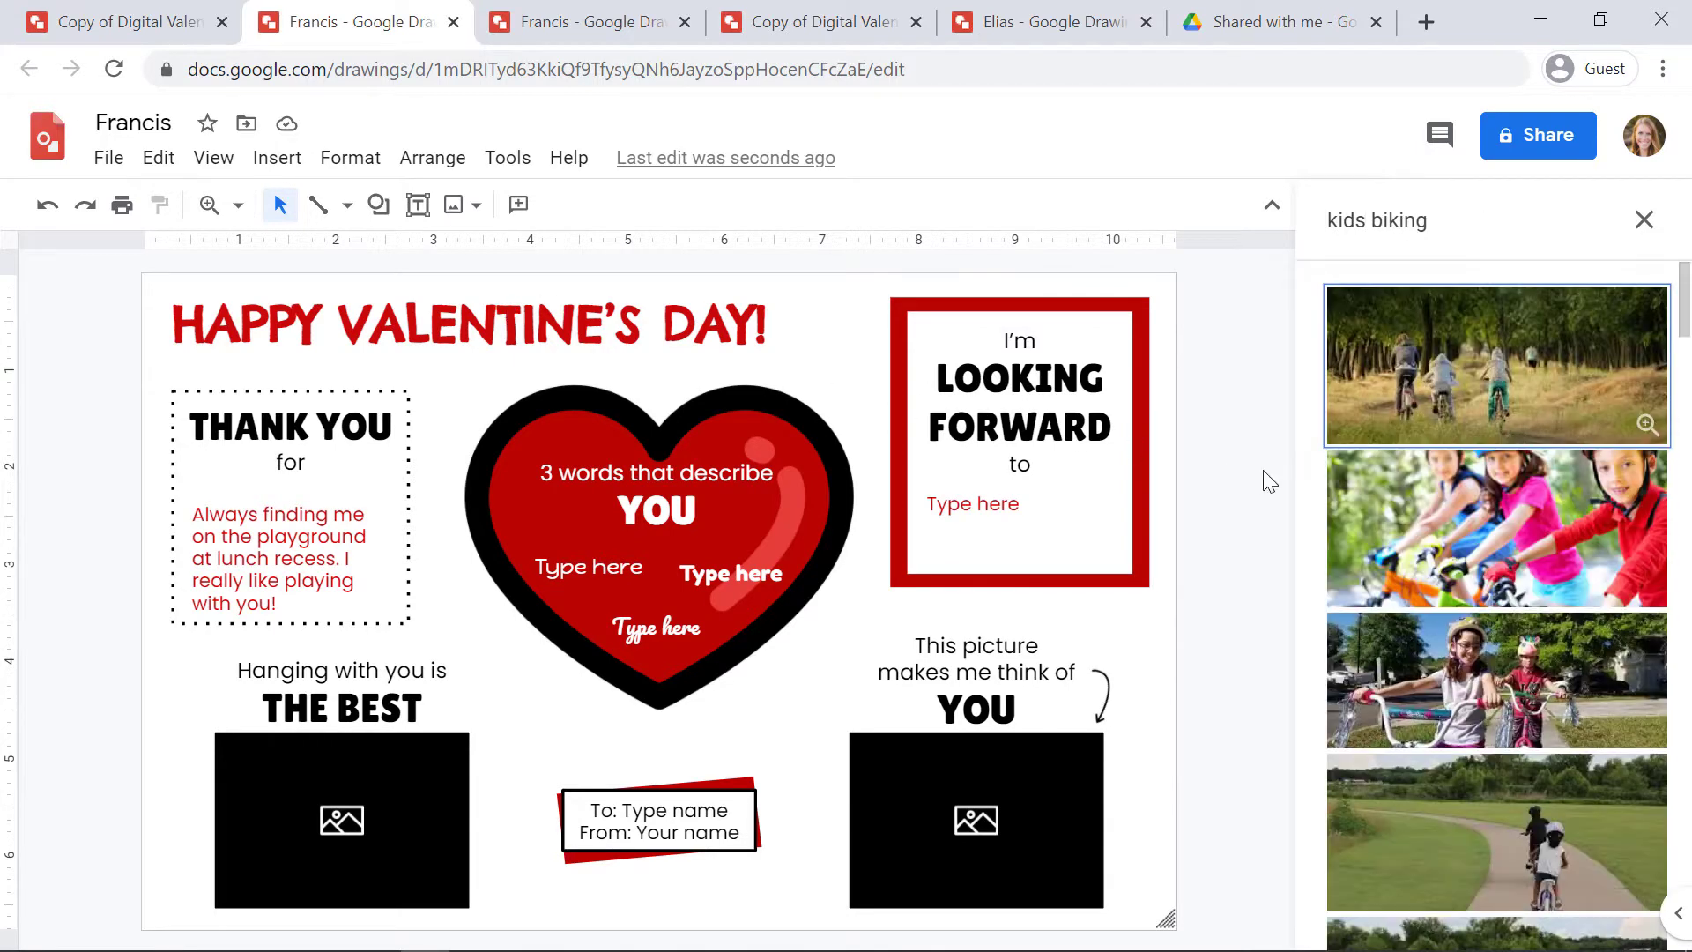
scroll(1479, 553, "down", 2)
scroll(1478, 554, "down", 10)
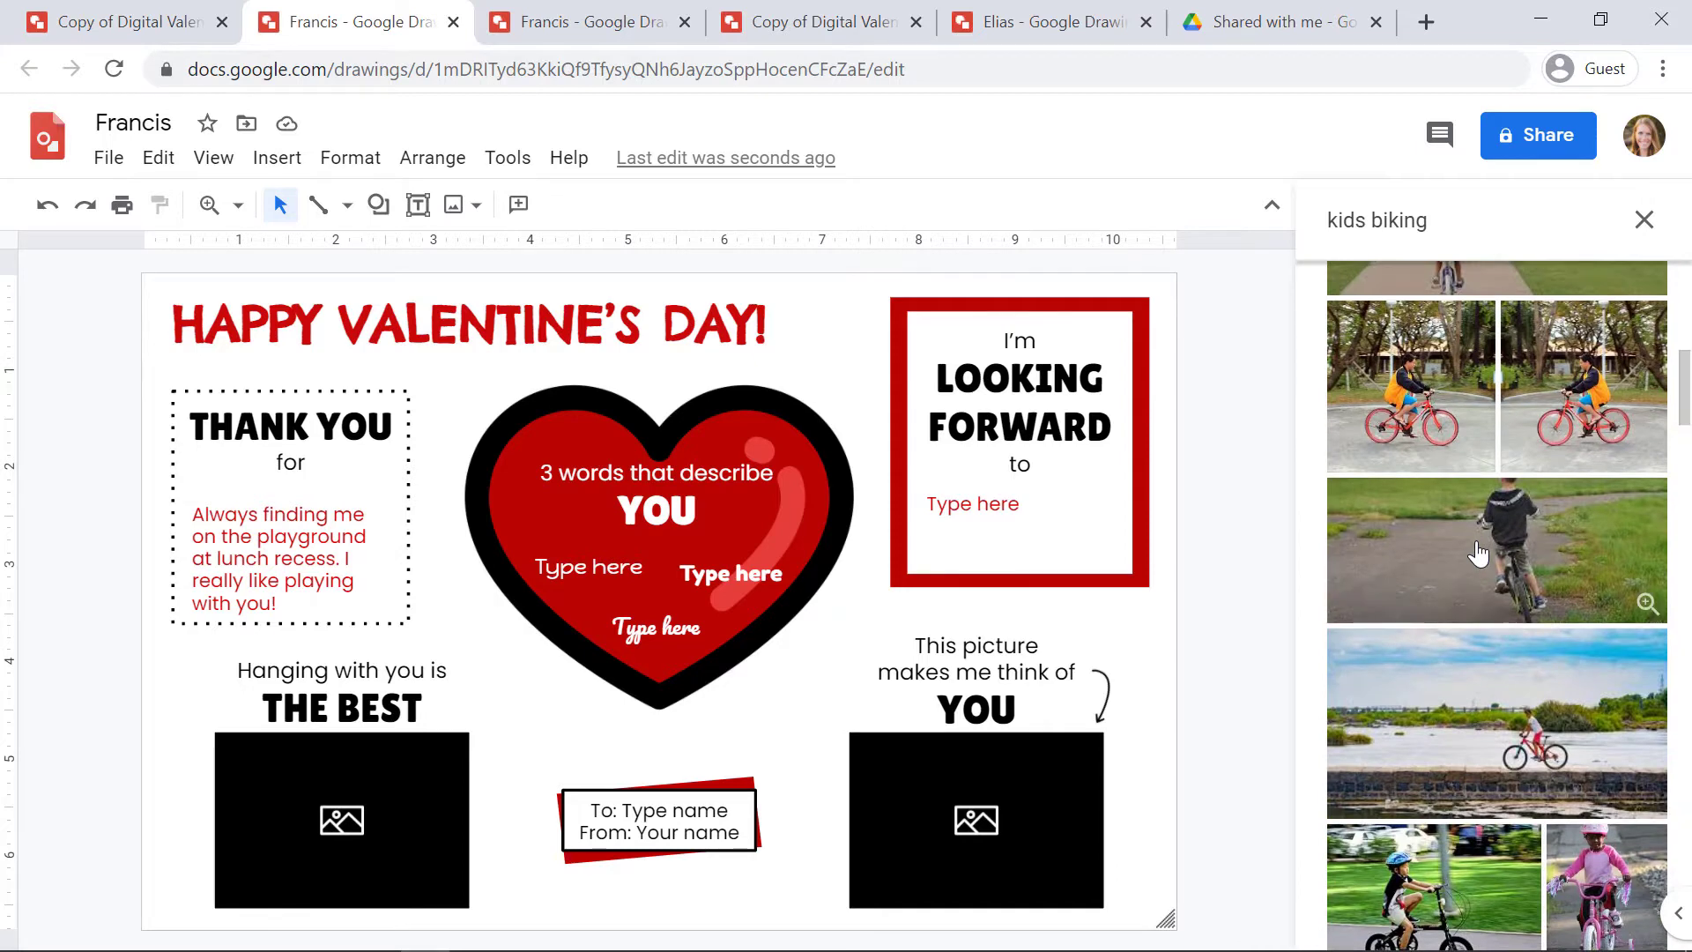
scroll(1478, 554, "down", 10)
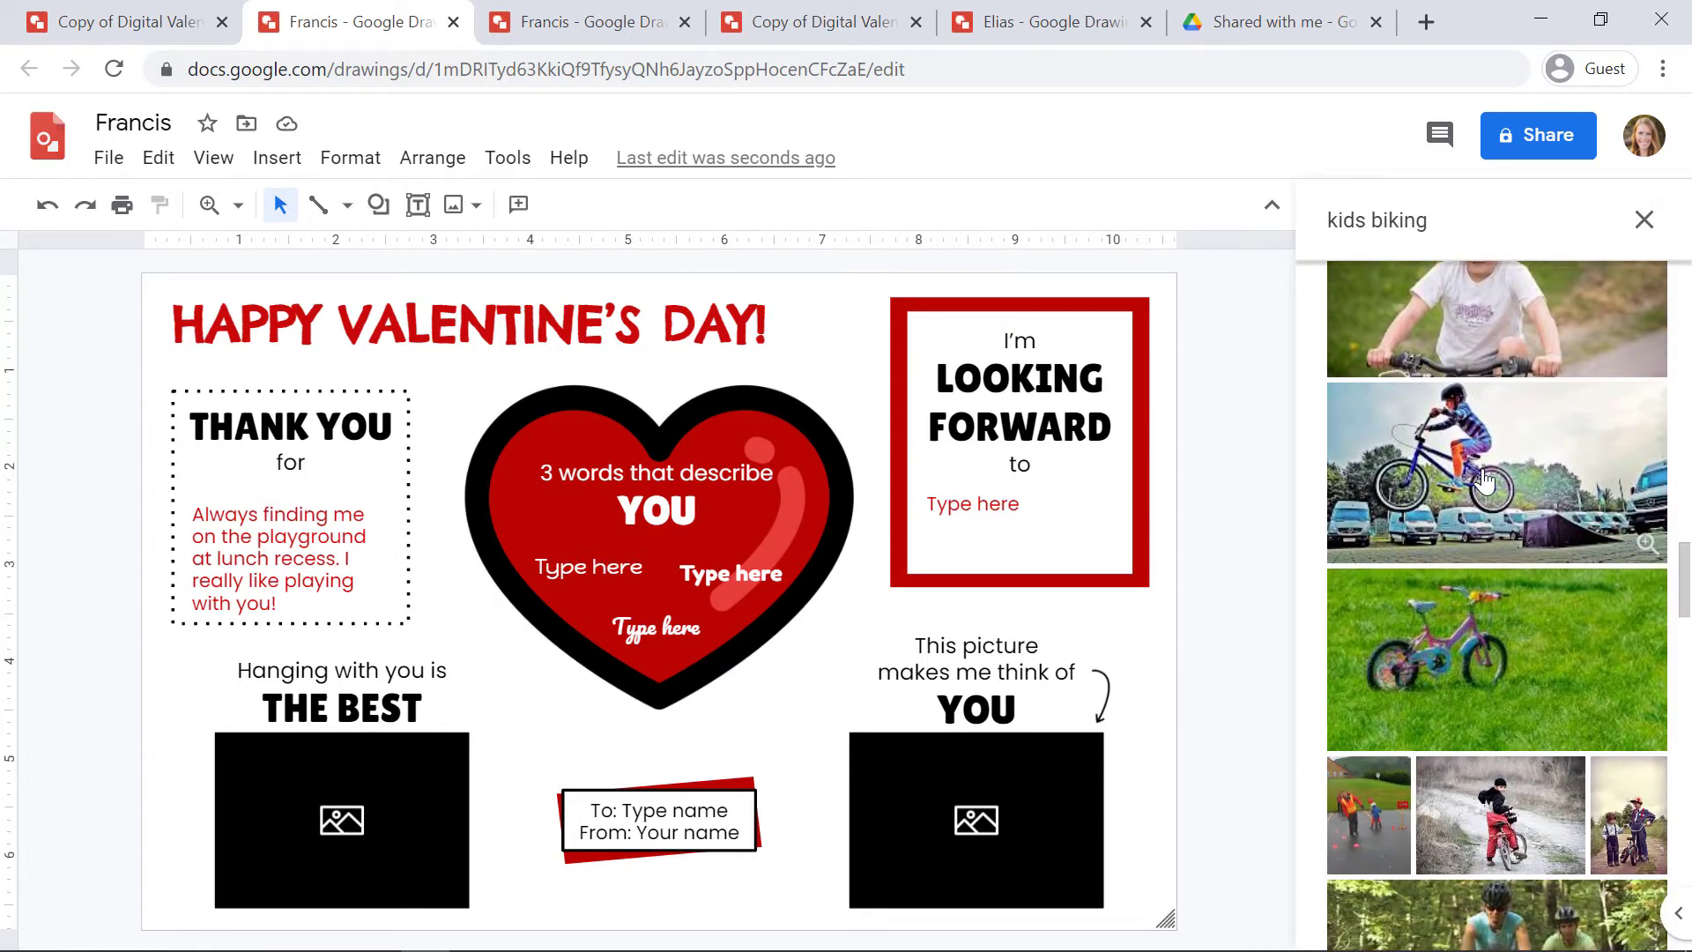
double_click(1485, 480)
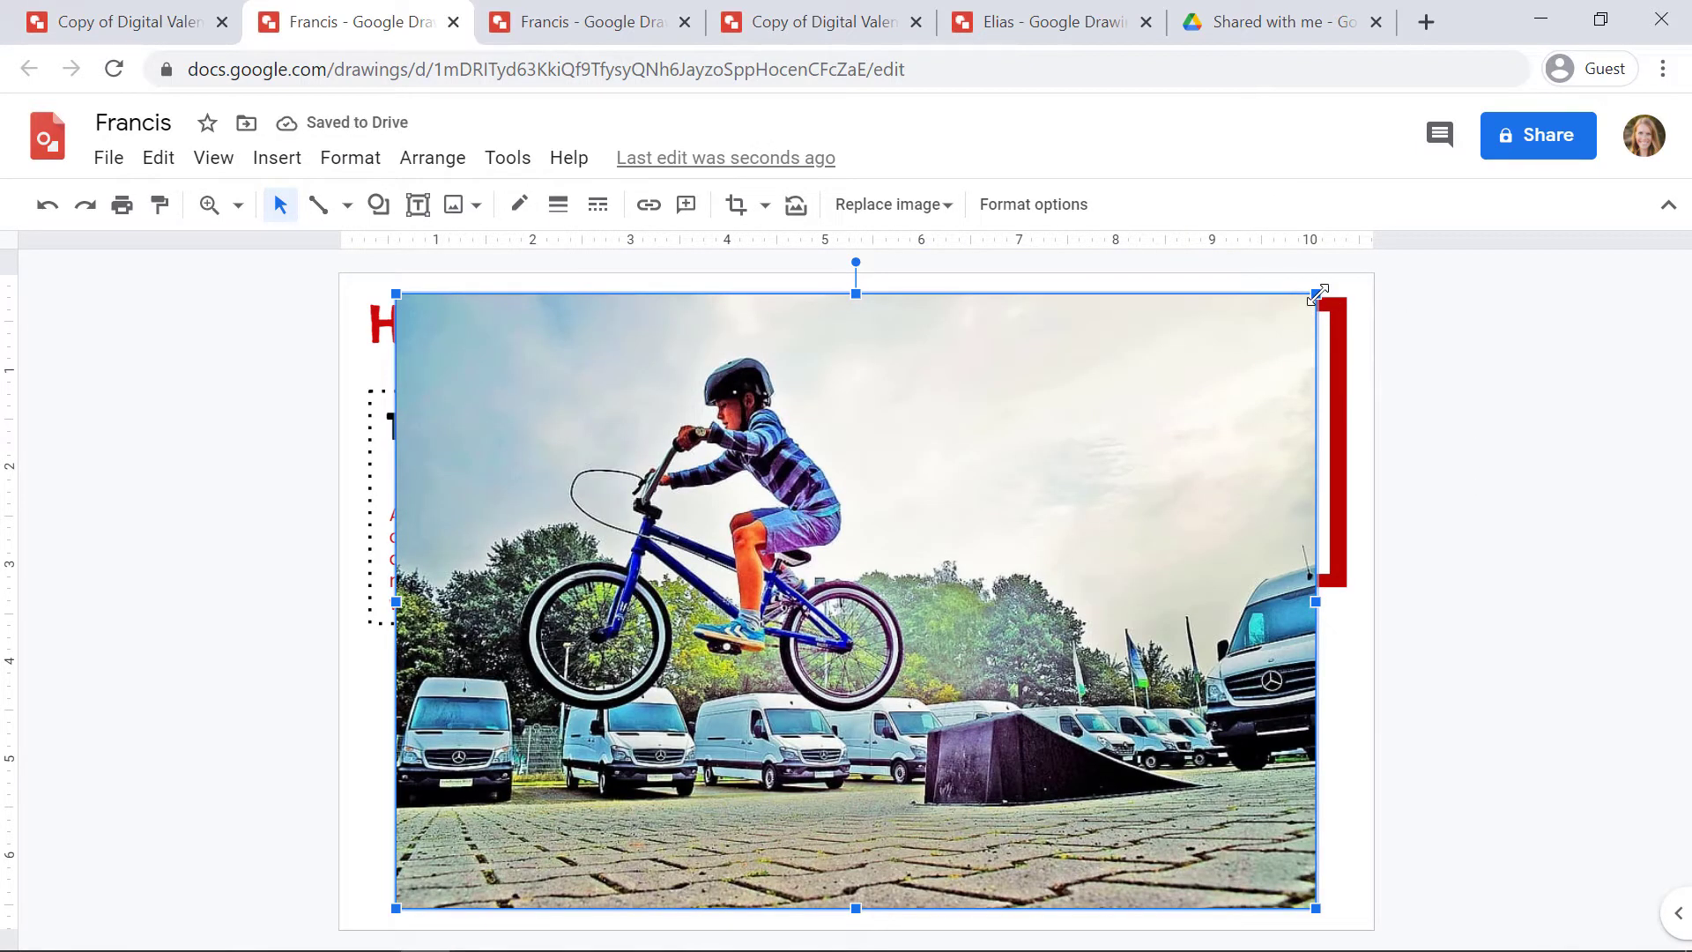
Step: Shrink and position the photo so it fills the frame under THE BEST
left_click_drag(1320, 294, 605, 772)
left_click_drag(531, 820, 571, 797)
left_click_drag(641, 885, 653, 897)
key("Escape")
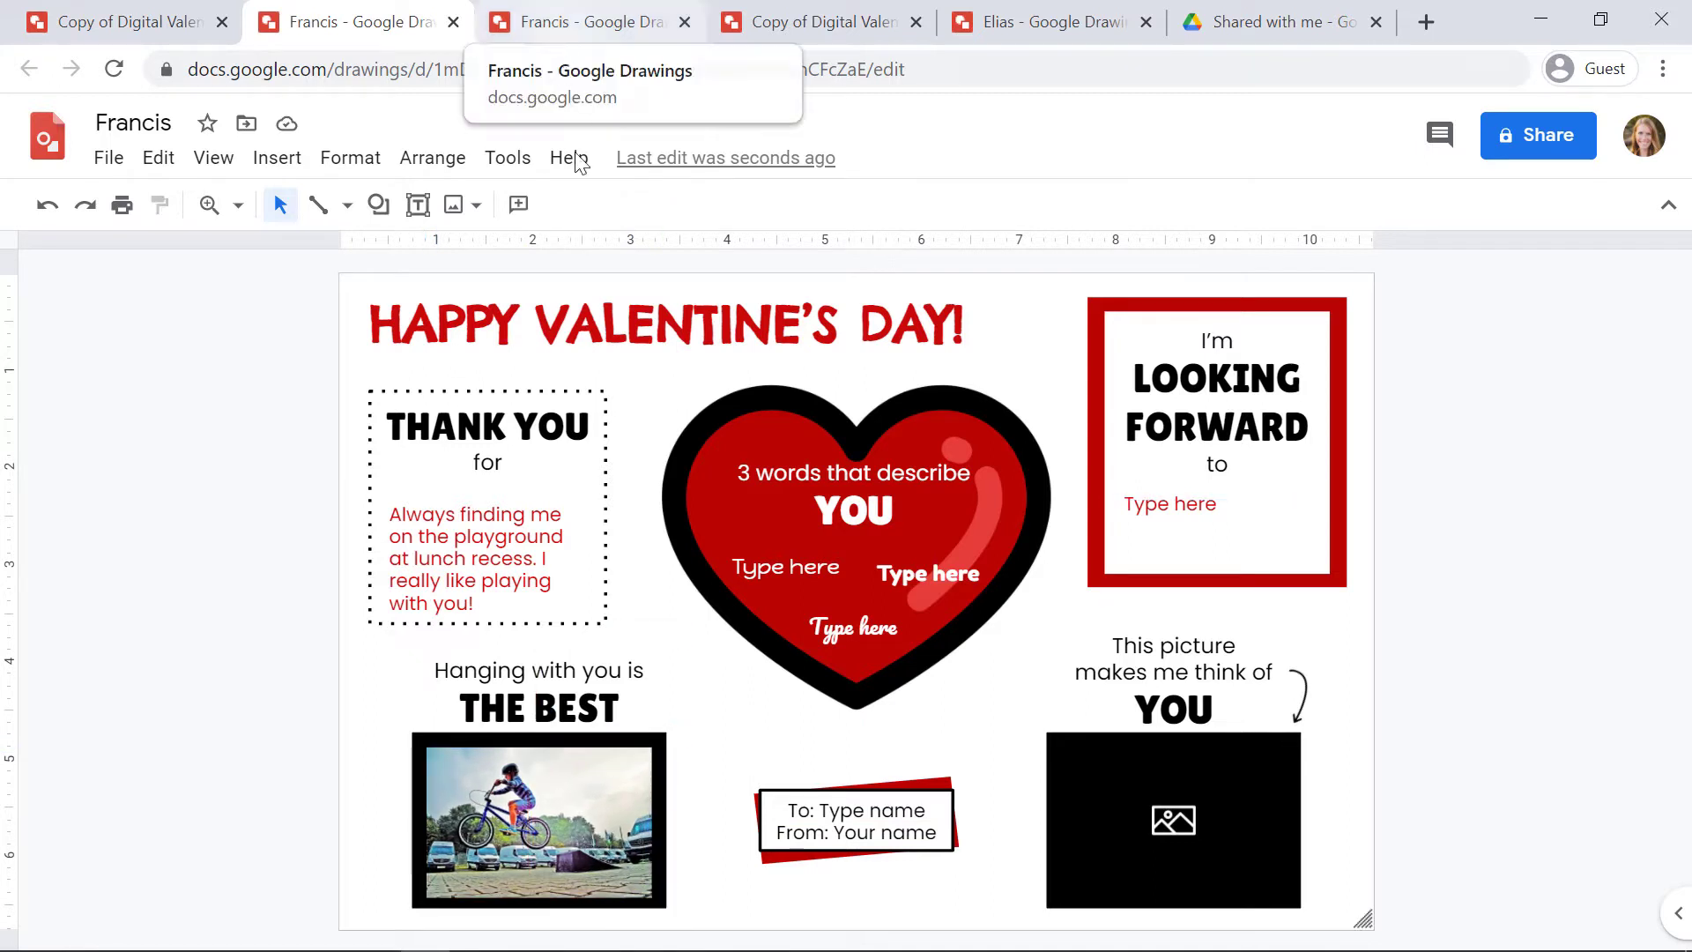
Step: Switch to the completed card tab with filled text and the Baby Yoda picture
left_click(588, 29)
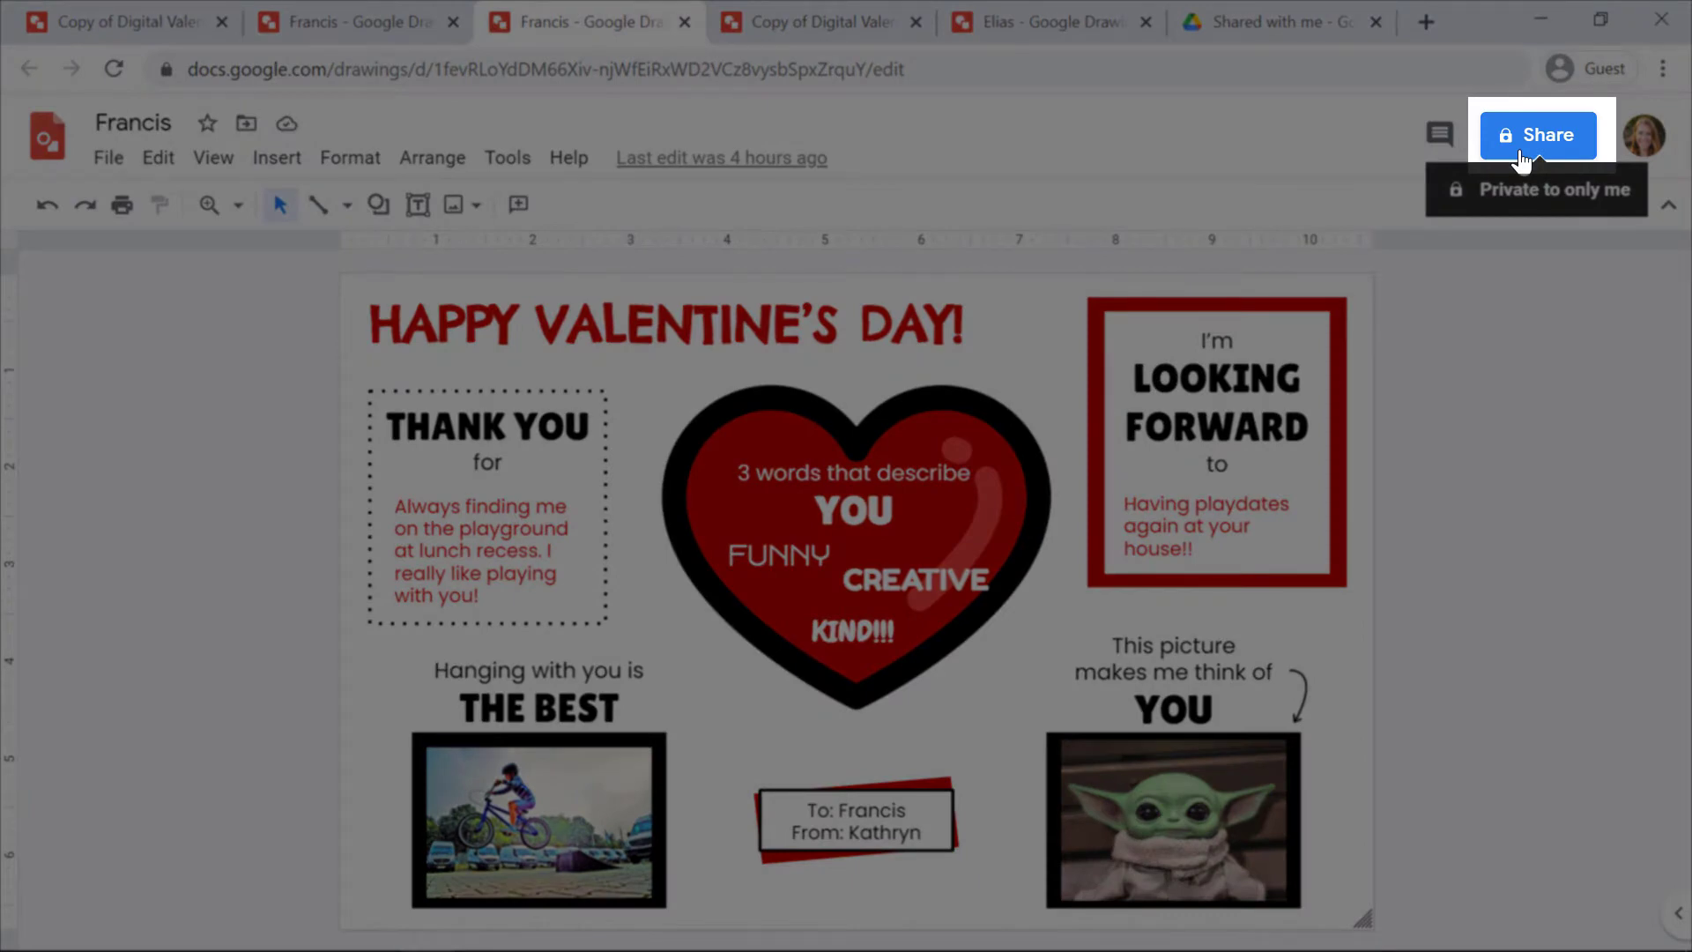
Step: Share the card with the recipient as Commenter with message 'Happy Valentine's Day!', then return to the template tab
left_click(1522, 159)
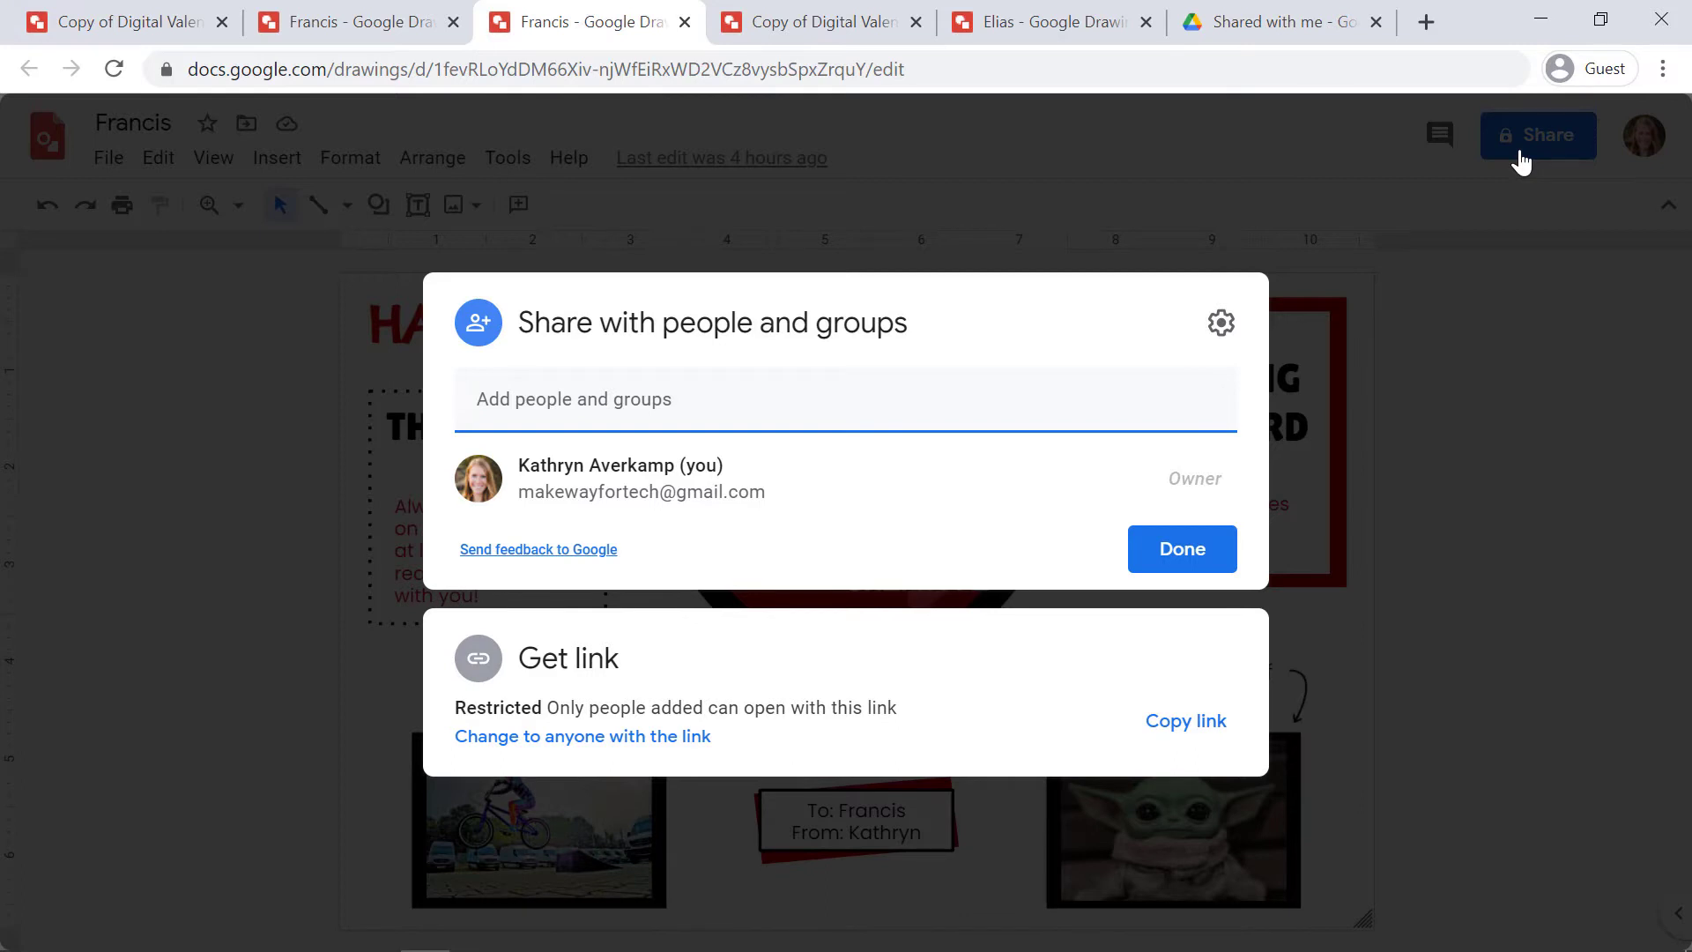
type("franc")
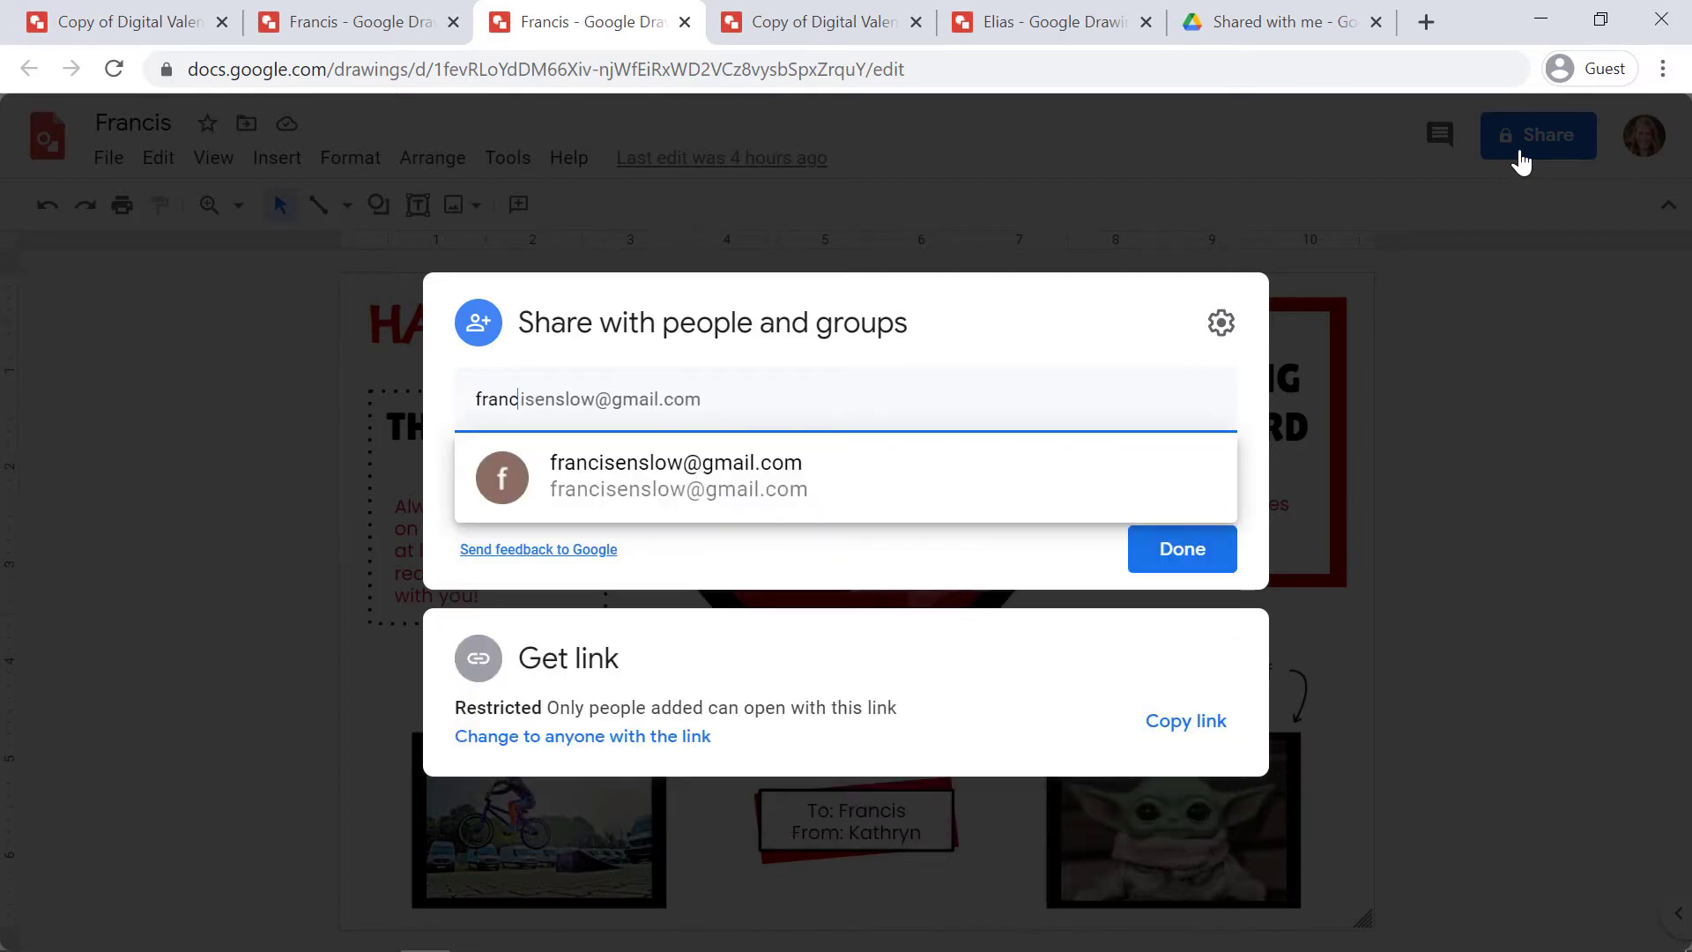
left_click(765, 480)
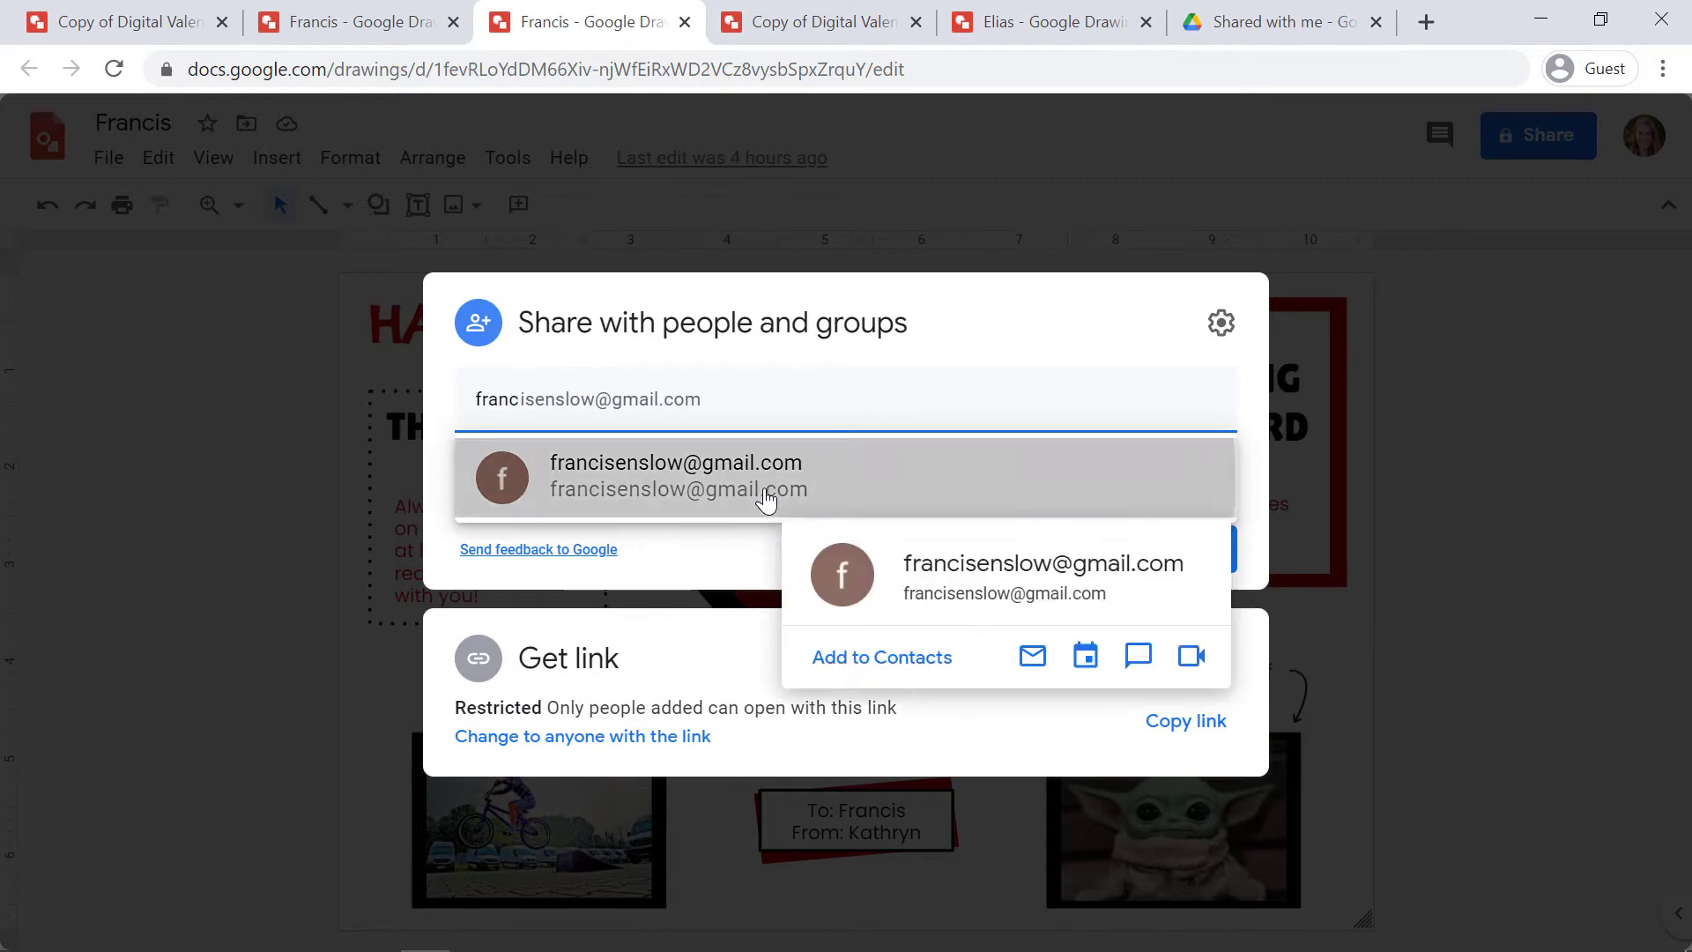
left_click(705, 525)
type("Happy Valentine's D")
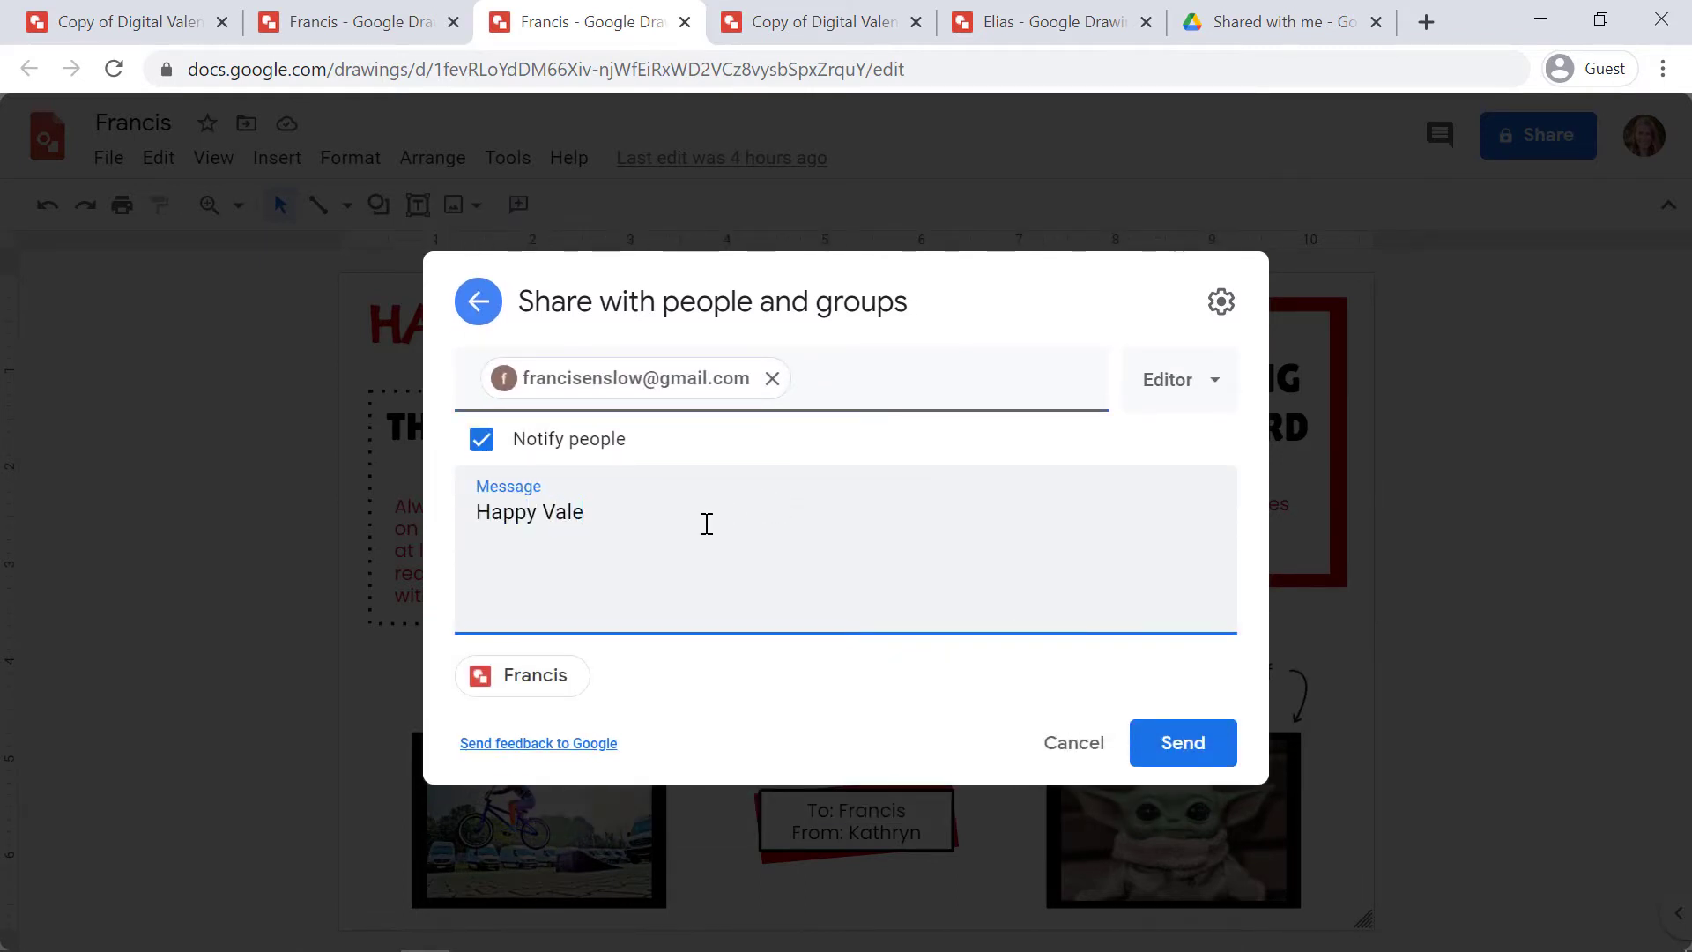
type("ay!")
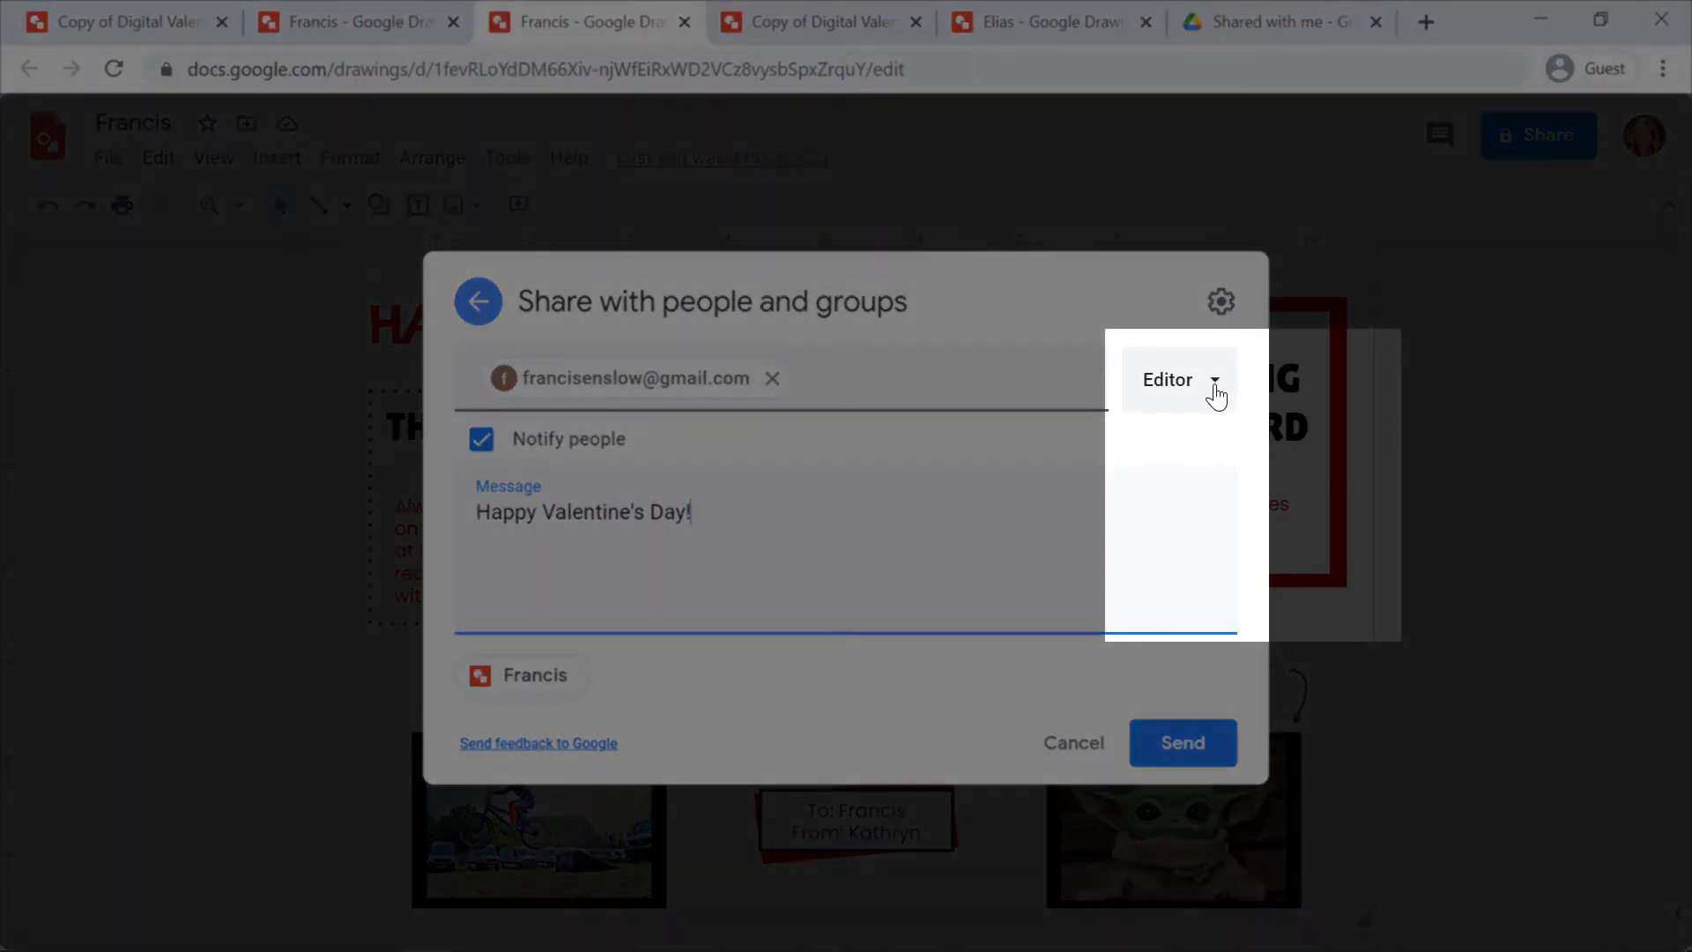
left_click(1216, 387)
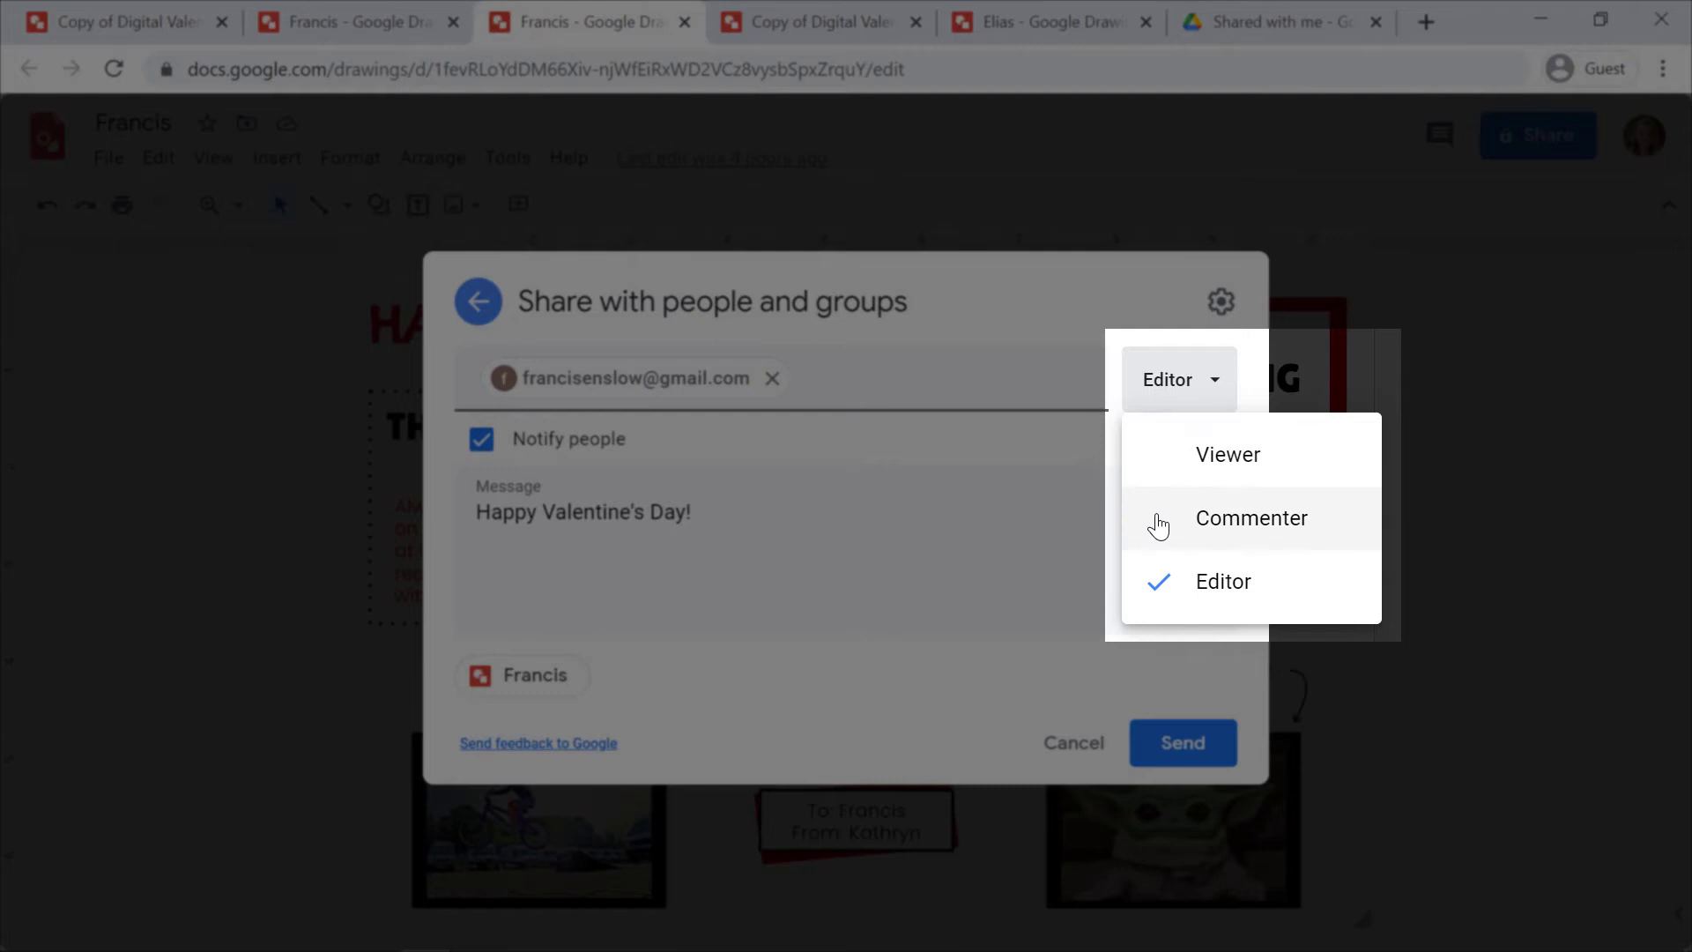
left_click(1158, 526)
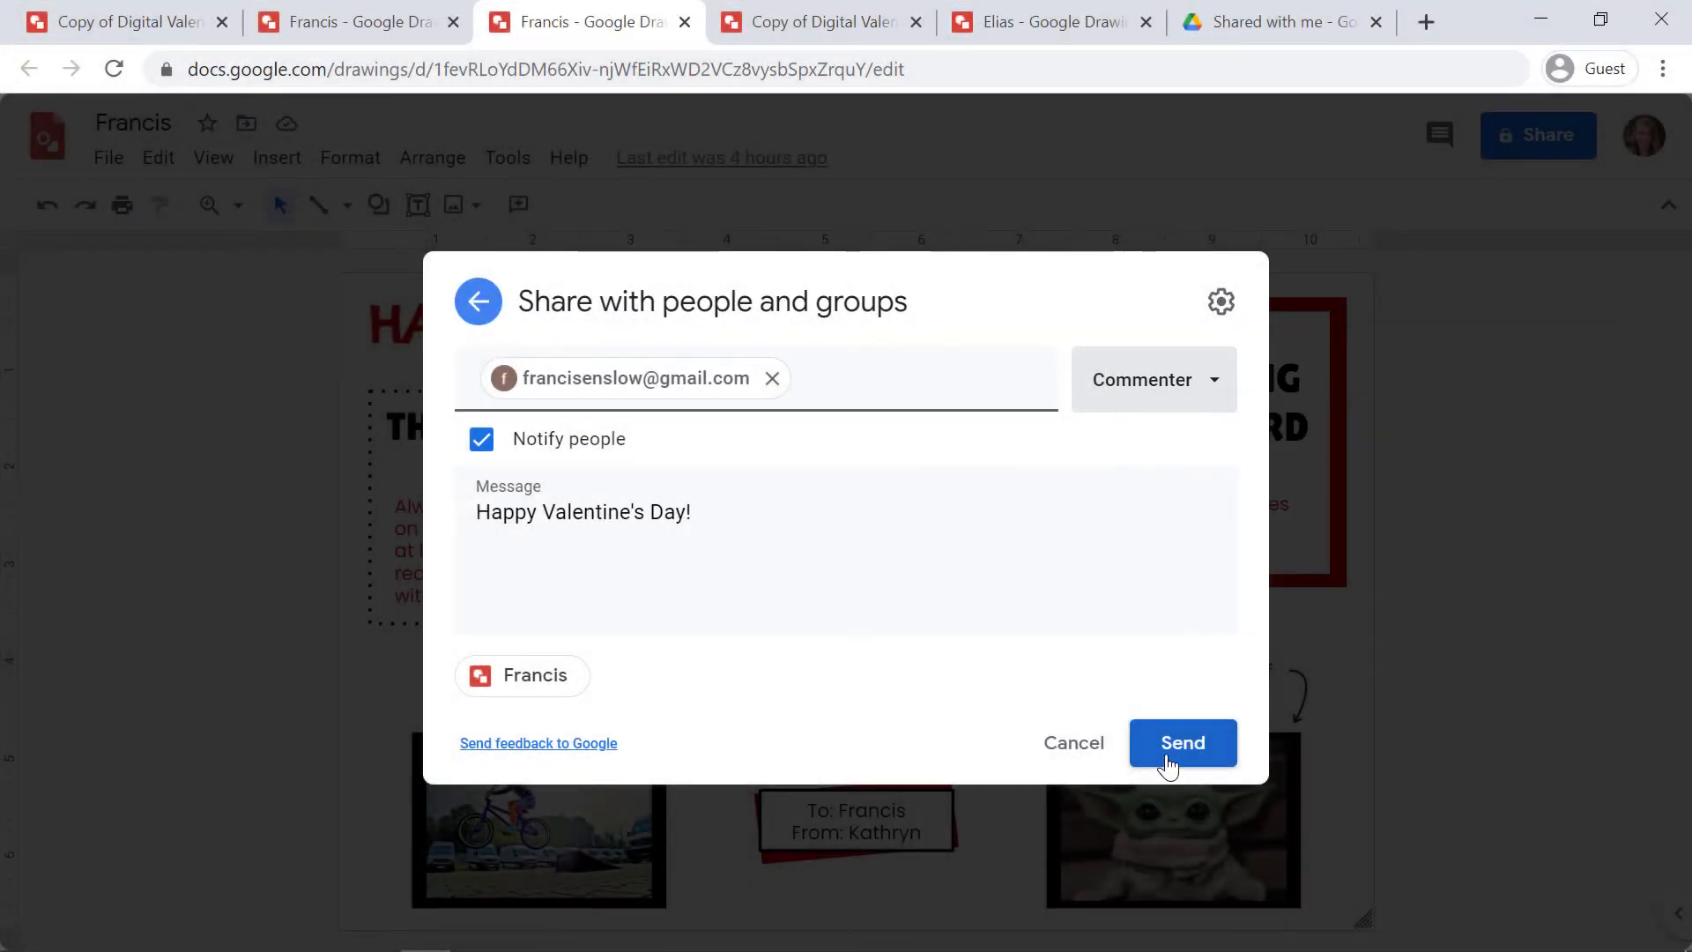
left_click(1169, 763)
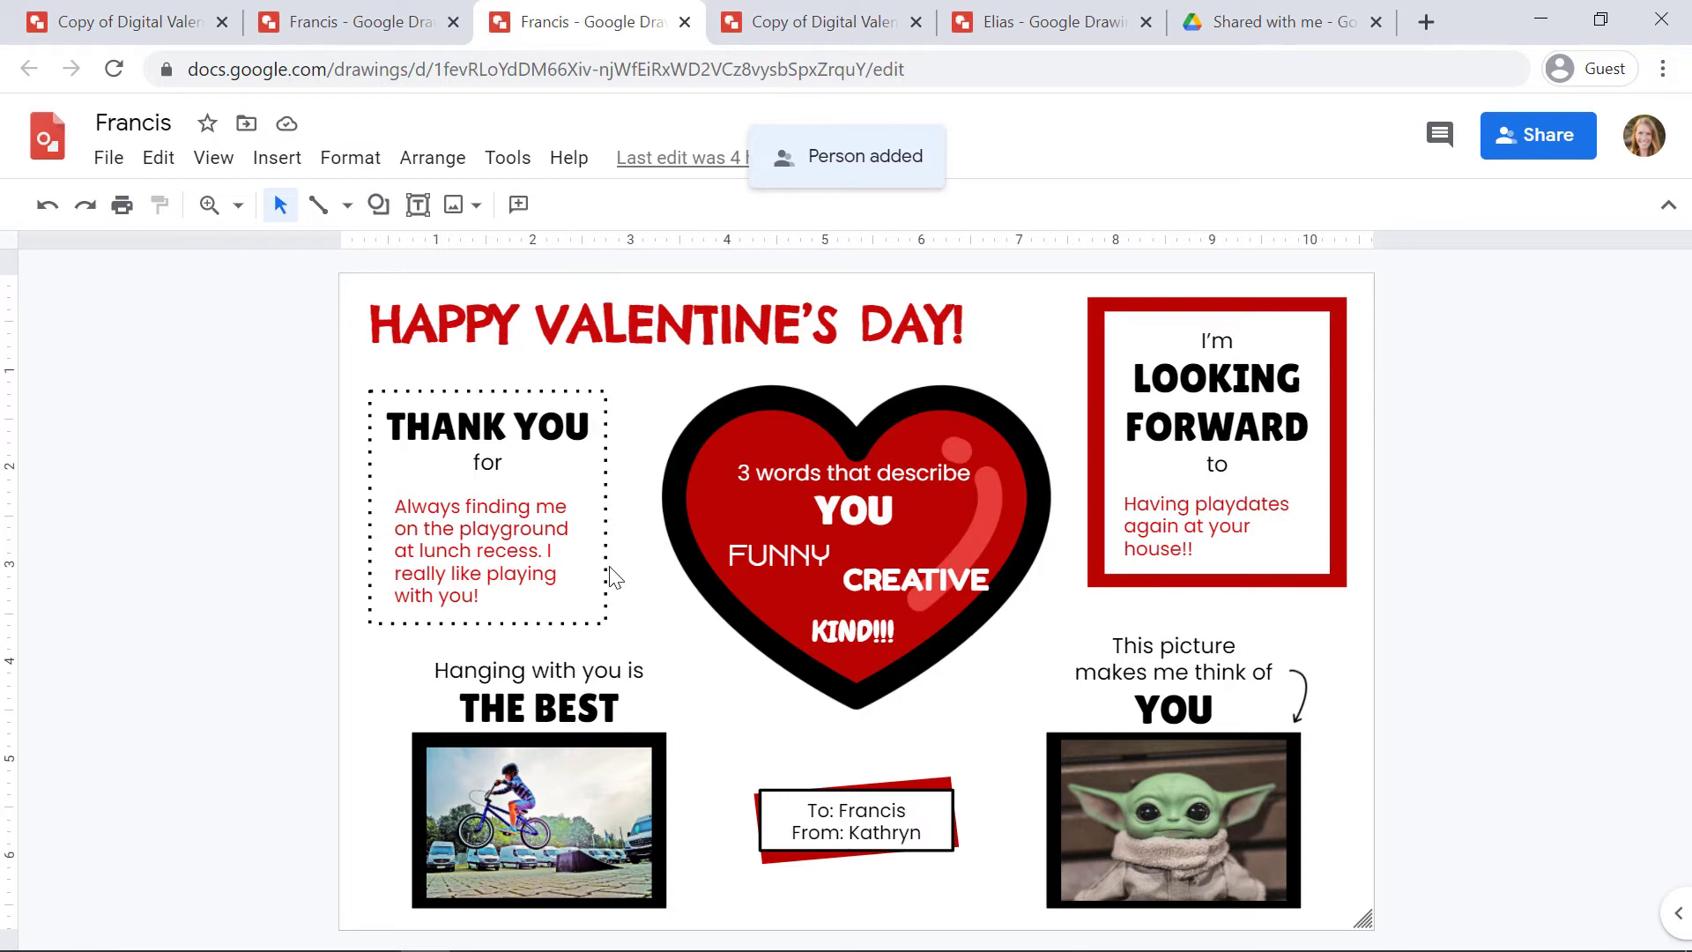
left_click(150, 19)
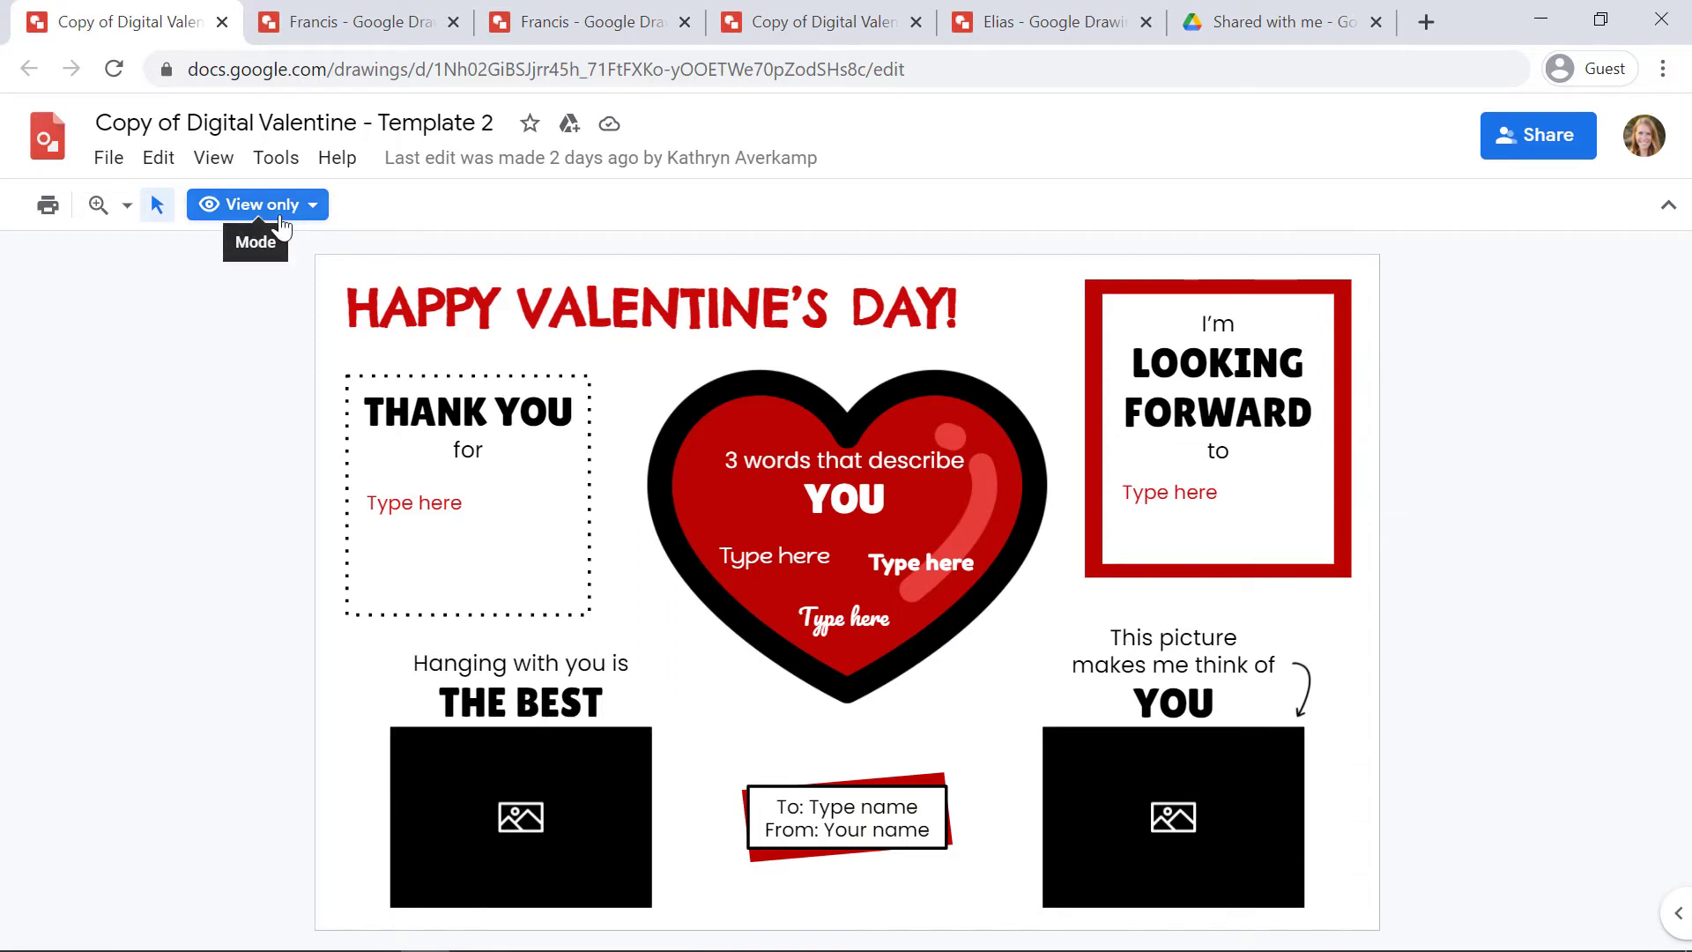
Step: Dismiss the File menu without copying and switch to the Template 3 valentine tab
left_click(109, 159)
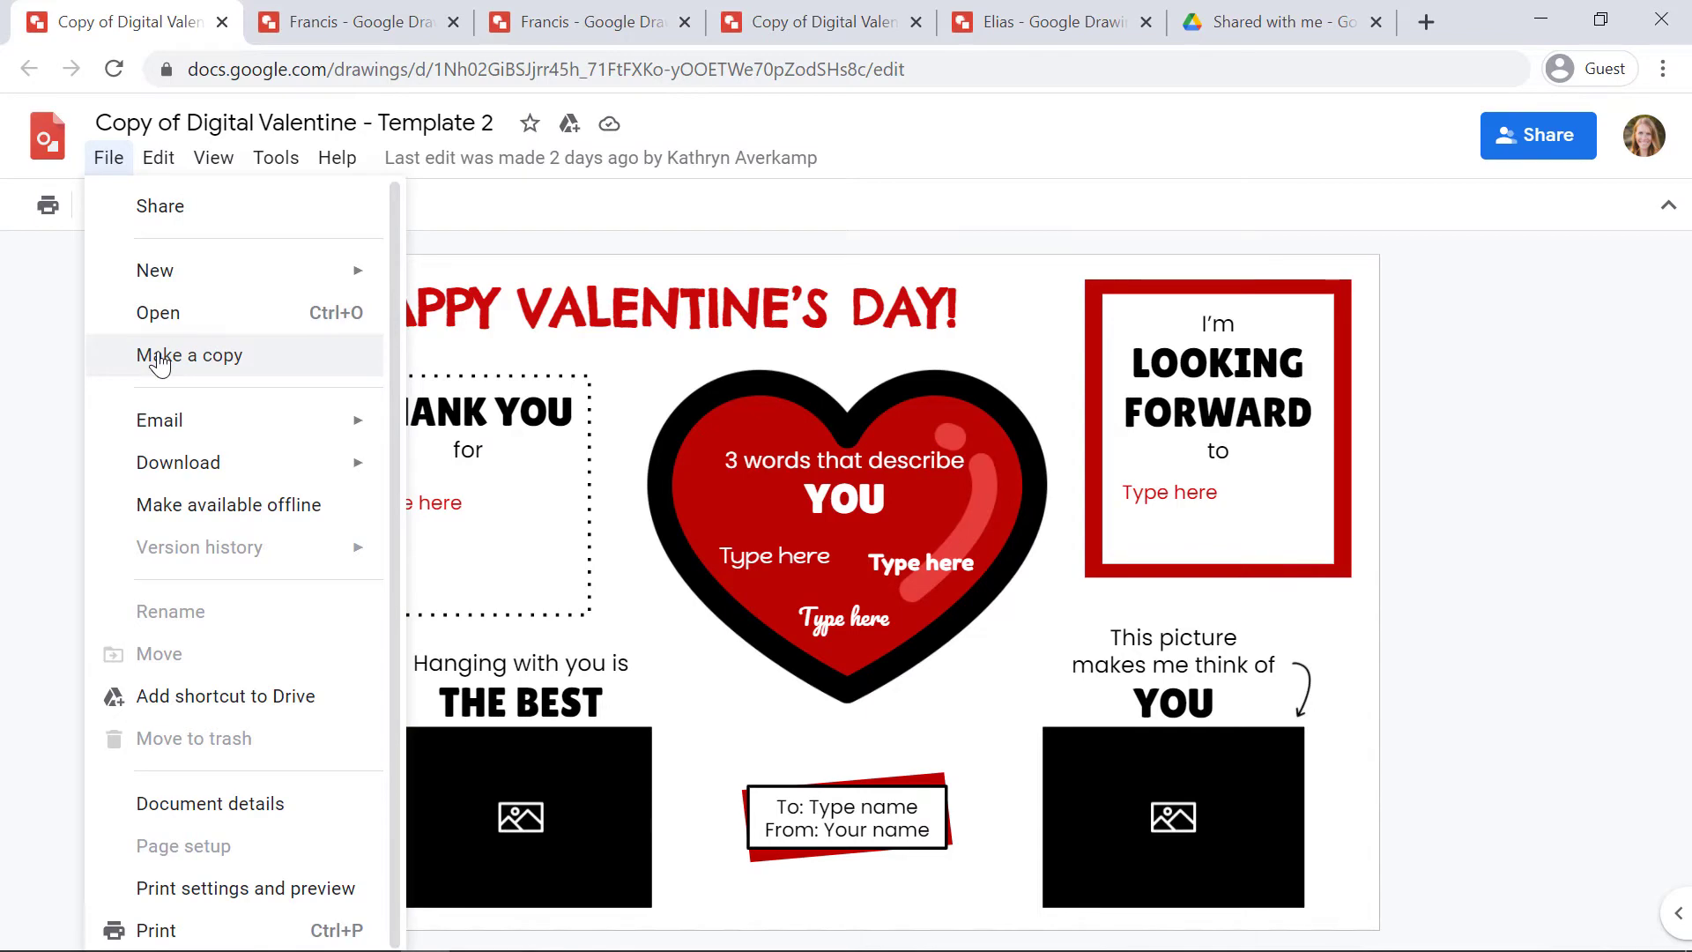
key("Escape")
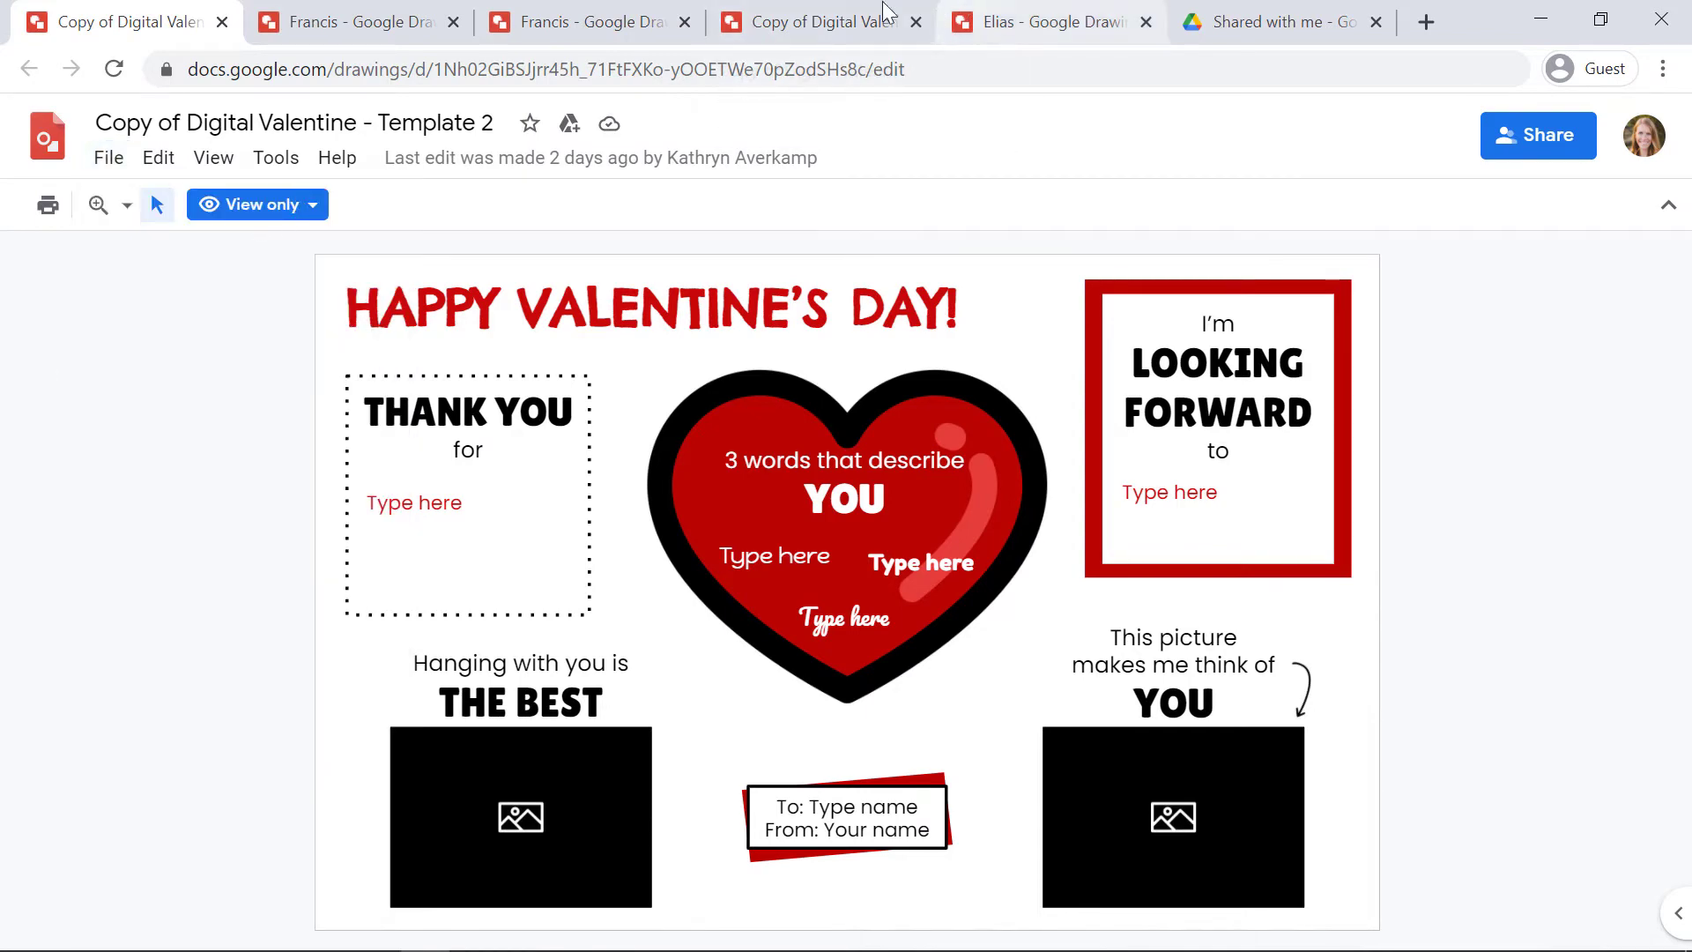
left_click(804, 22)
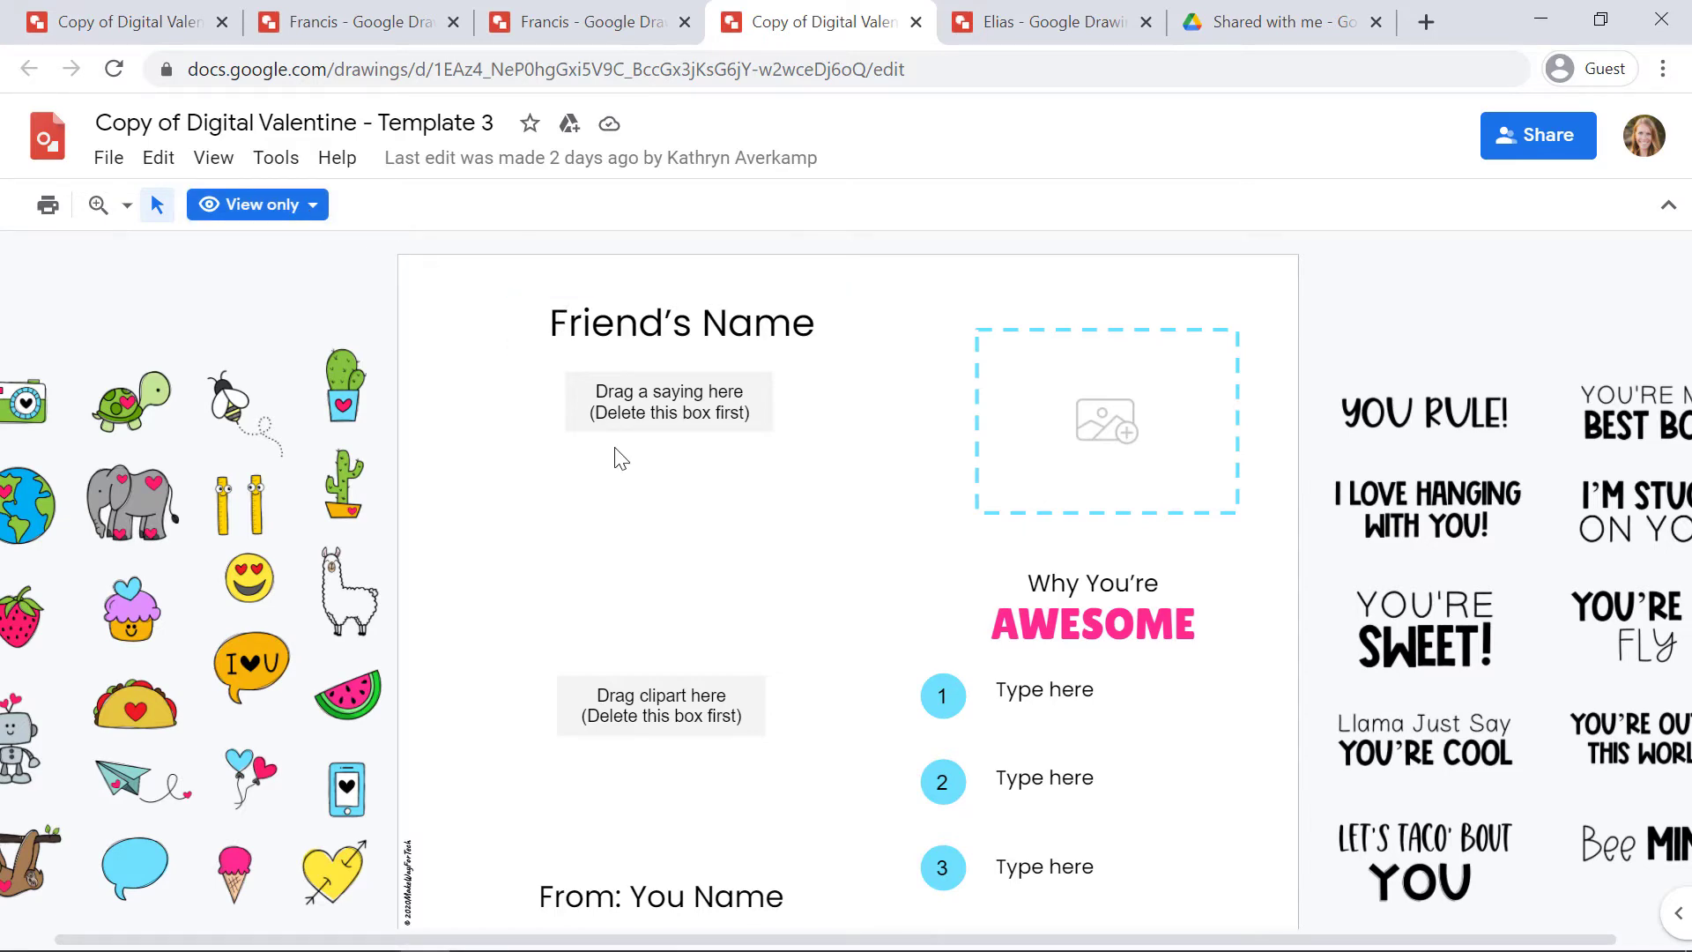
Step: Copy Template 3 into a new editable drawing named with the recipient's first name
left_click(109, 163)
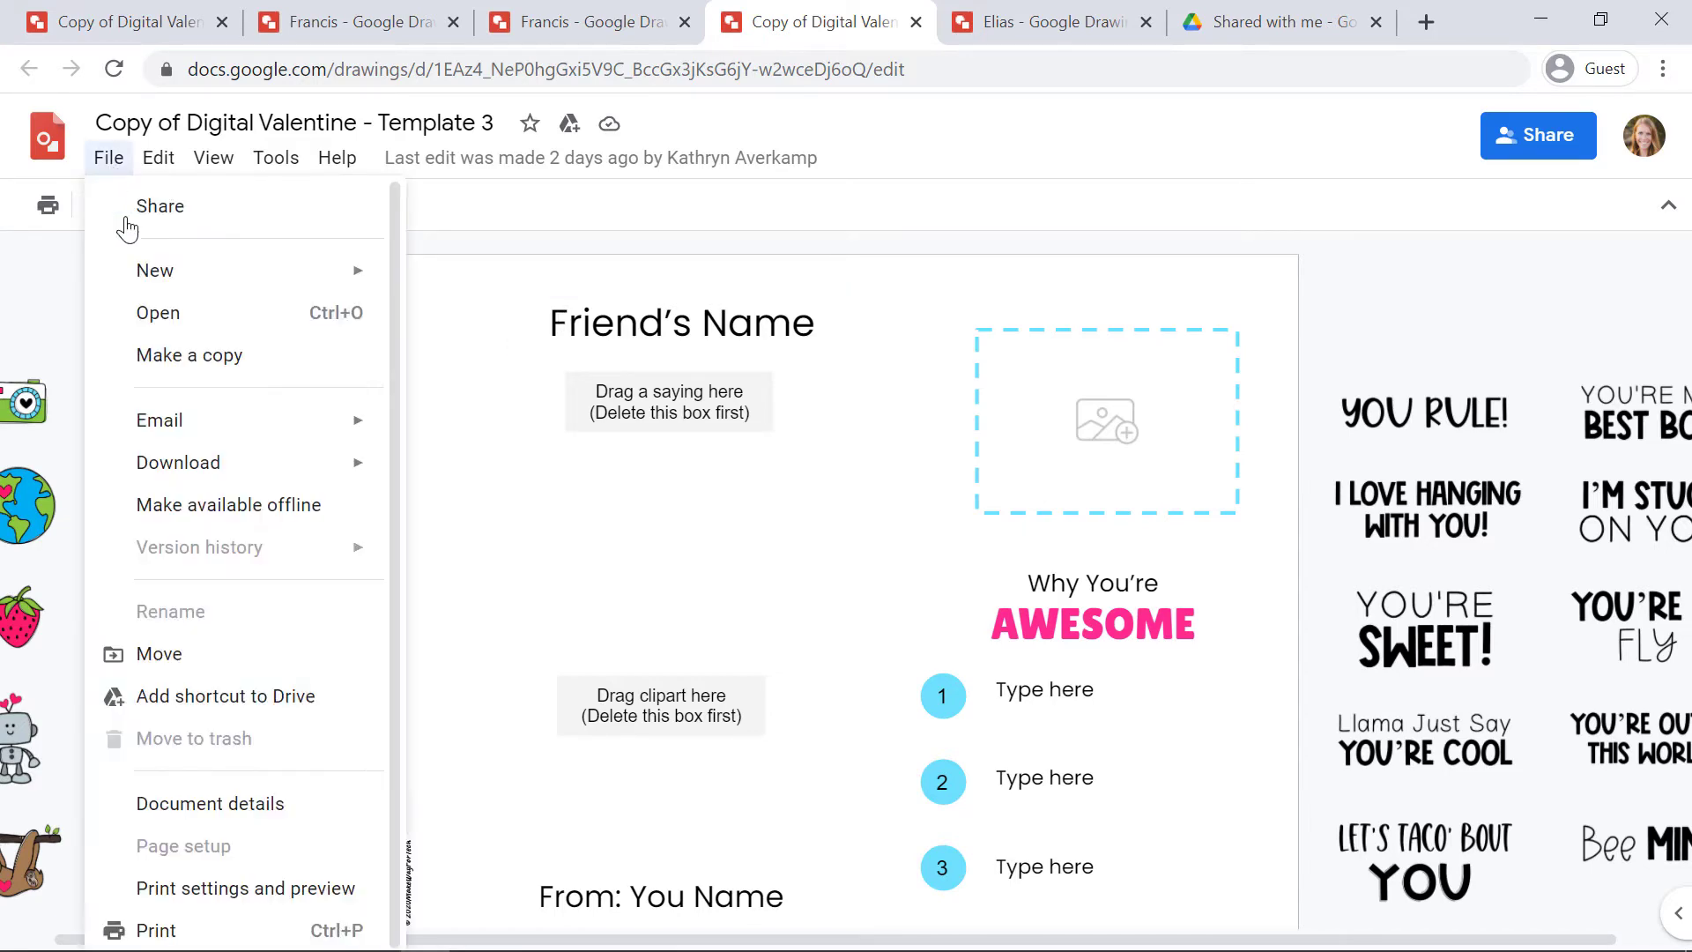
left_click(173, 360)
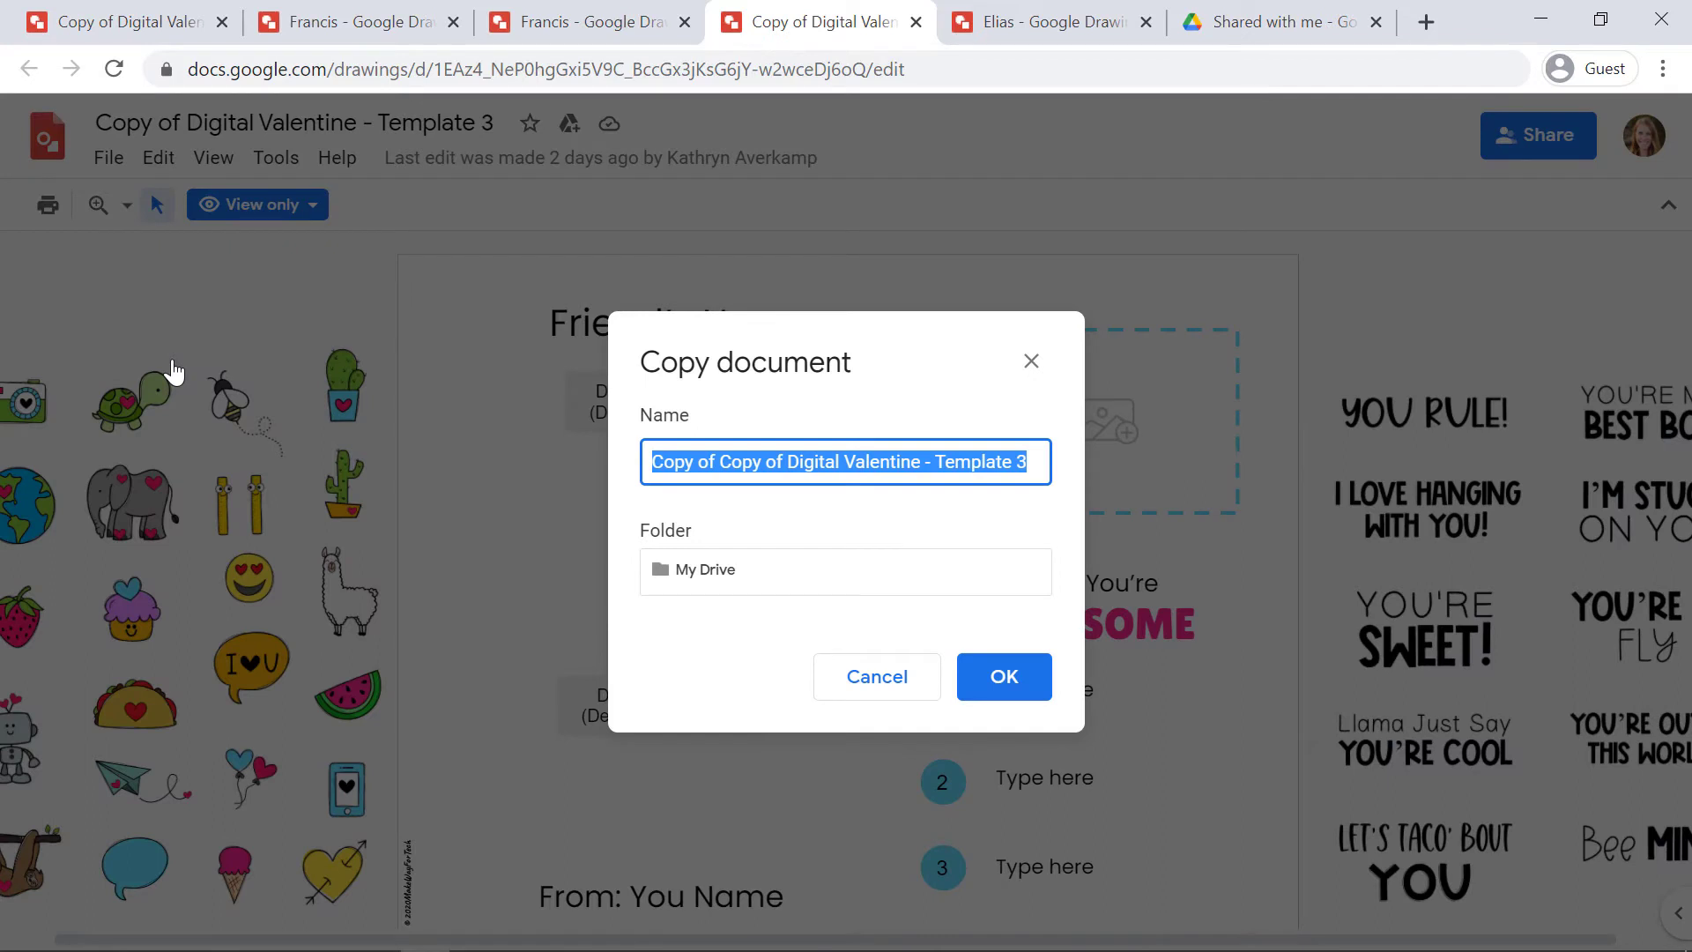
type("Elias")
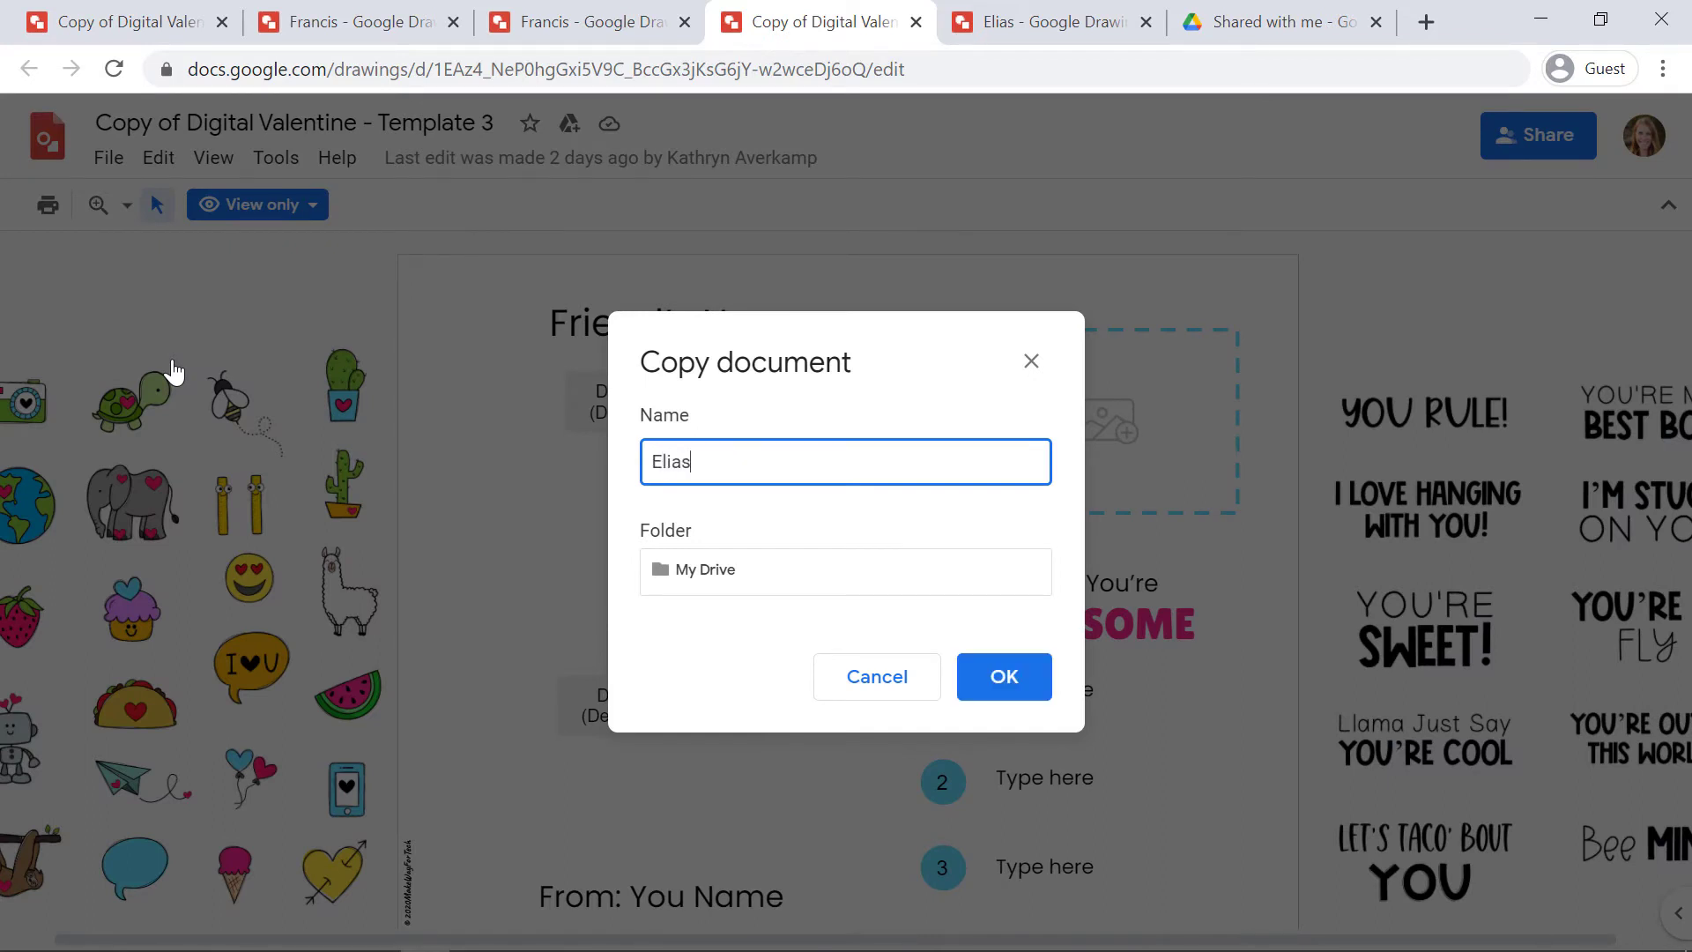
left_click(1013, 684)
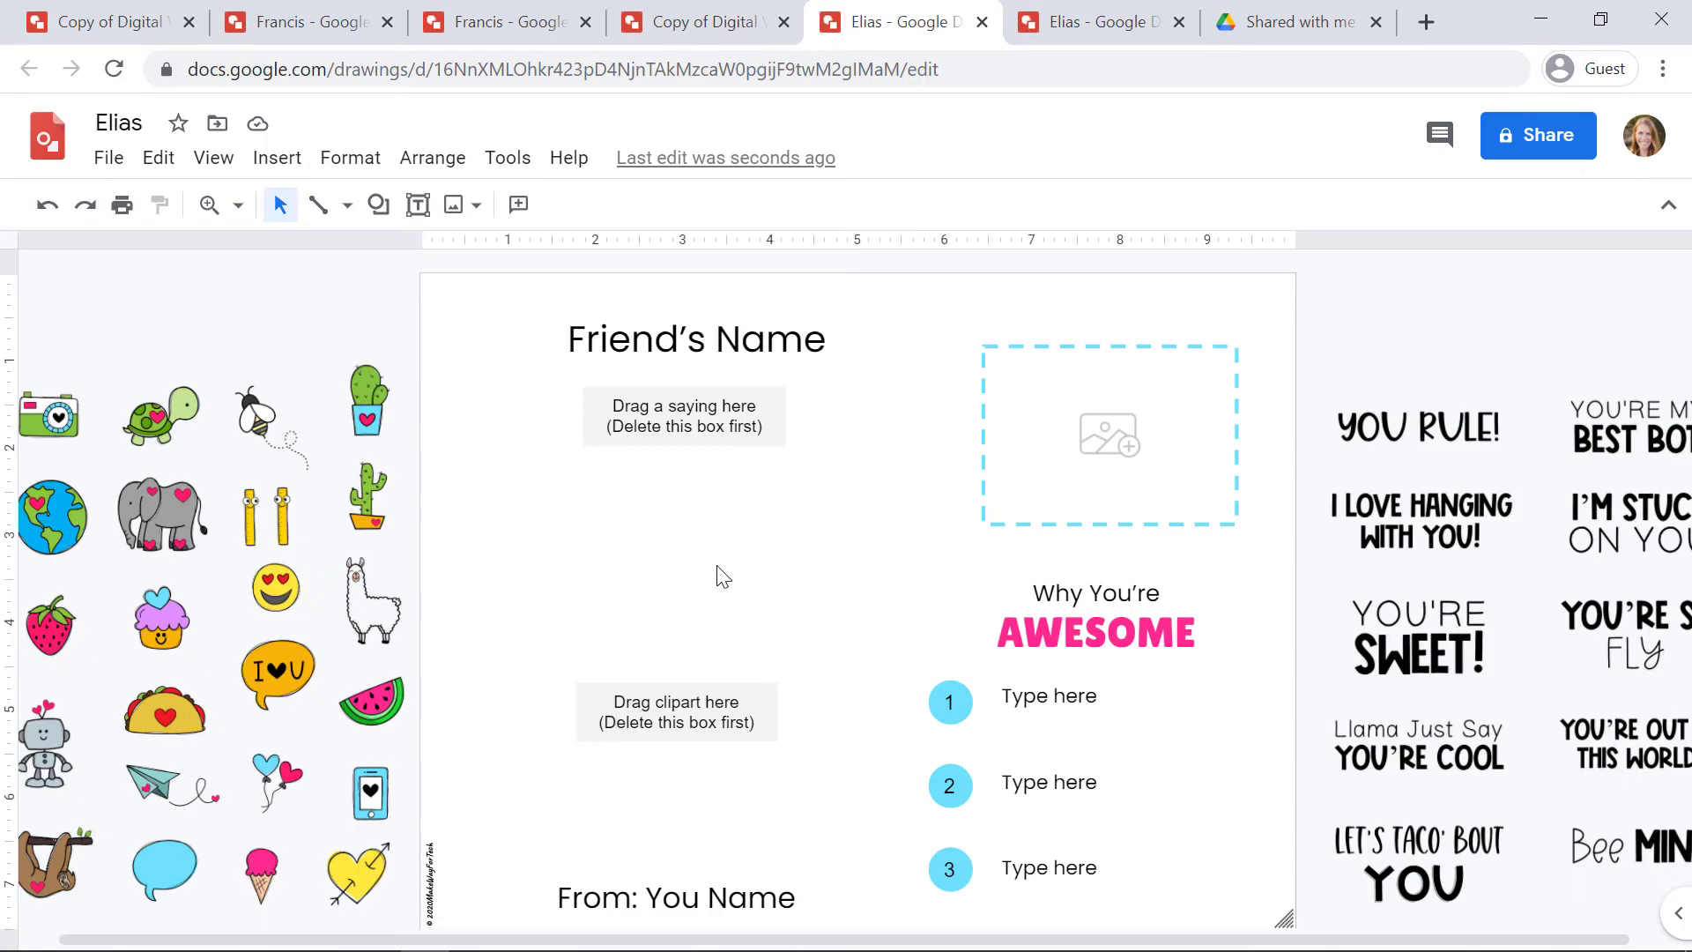
Step: Replace the Friend's Name placeholder with the recipient's first name
left_click(786, 340)
left_click_drag(826, 340, 564, 341)
type("Elias")
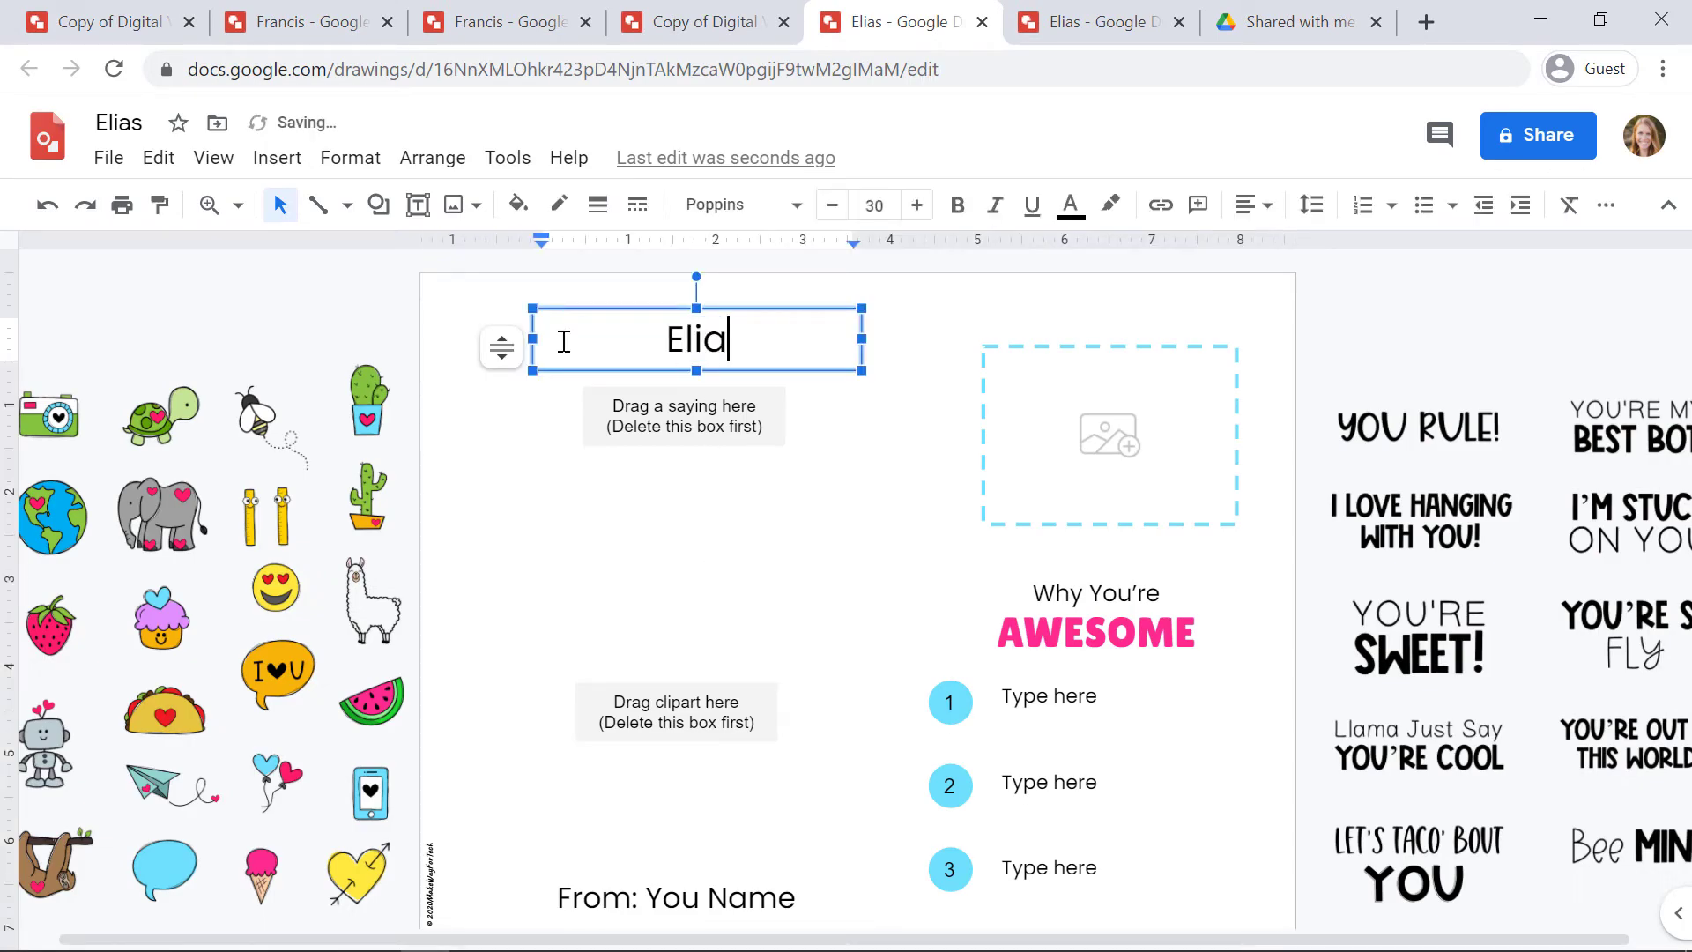
left_click(1499, 353)
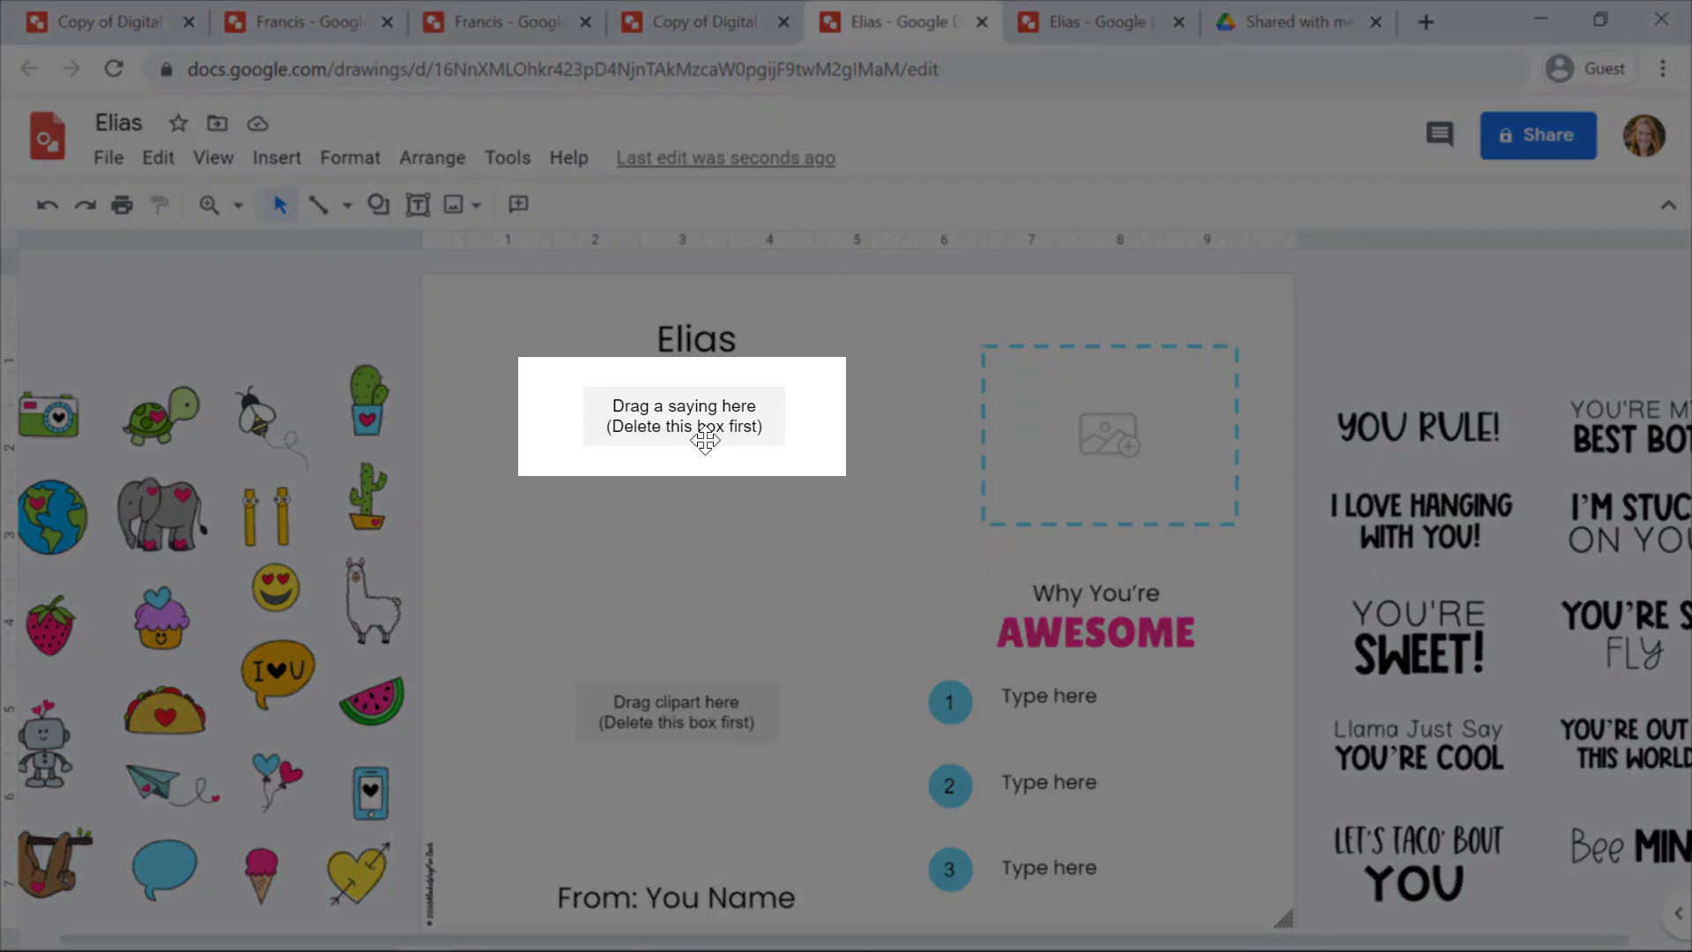
Step: Swap the saying placeholder for an enlarged YOU'RE OUT OF THIS WORLD! saying below the name
left_click(704, 438)
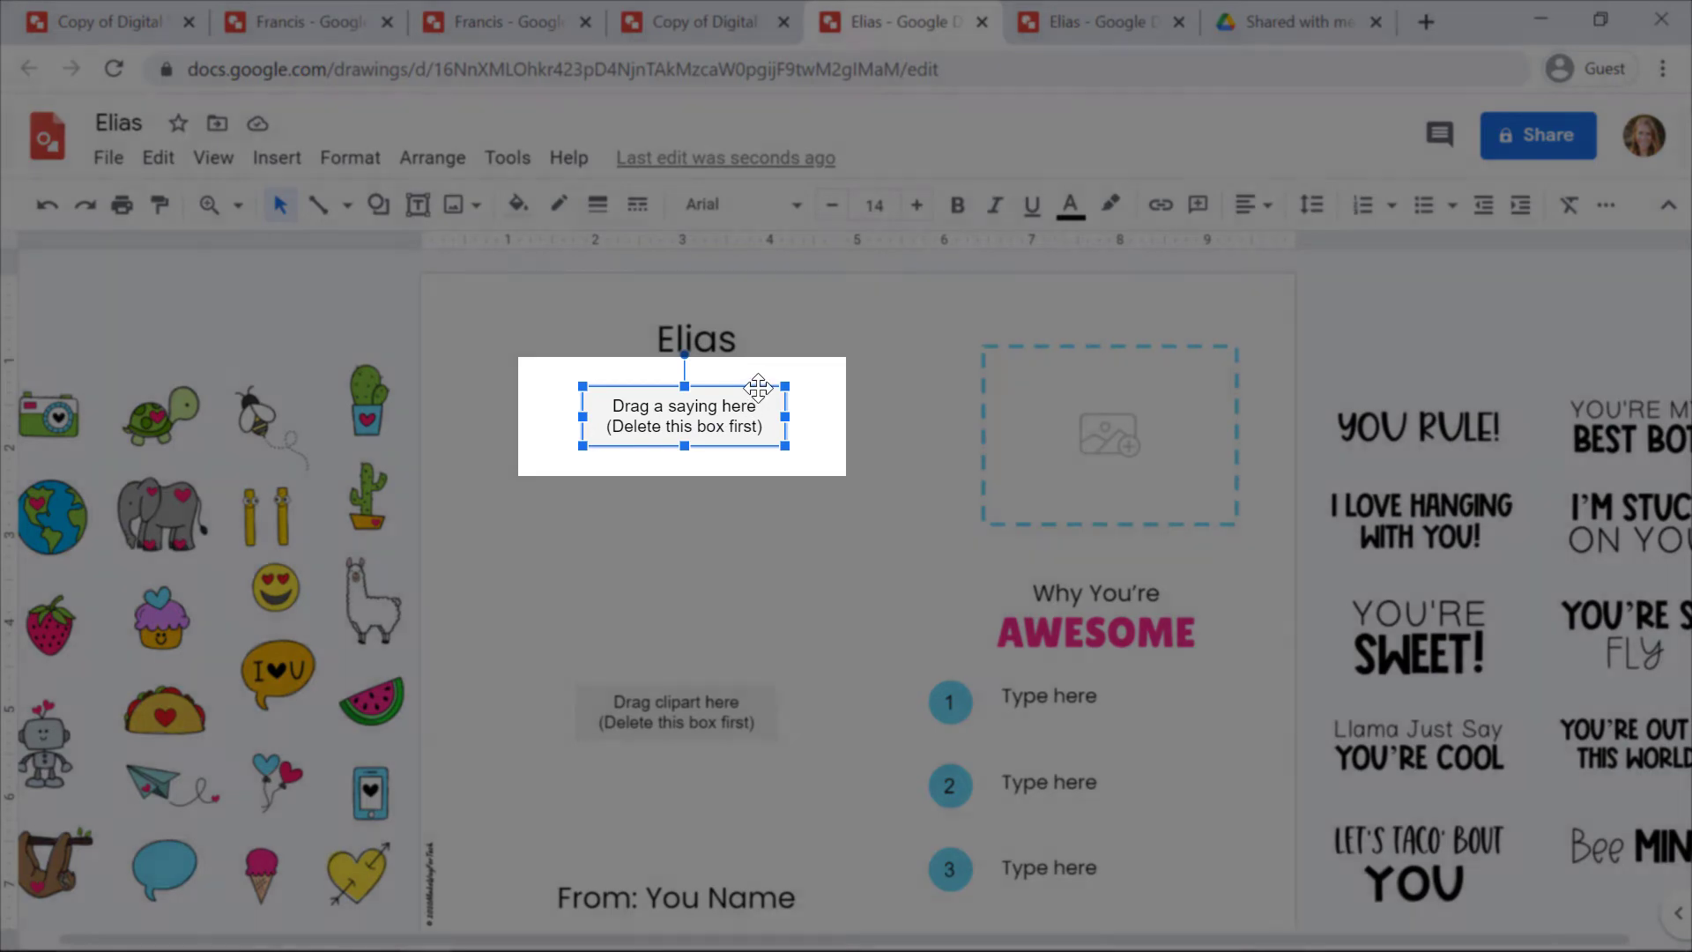
key("Delete")
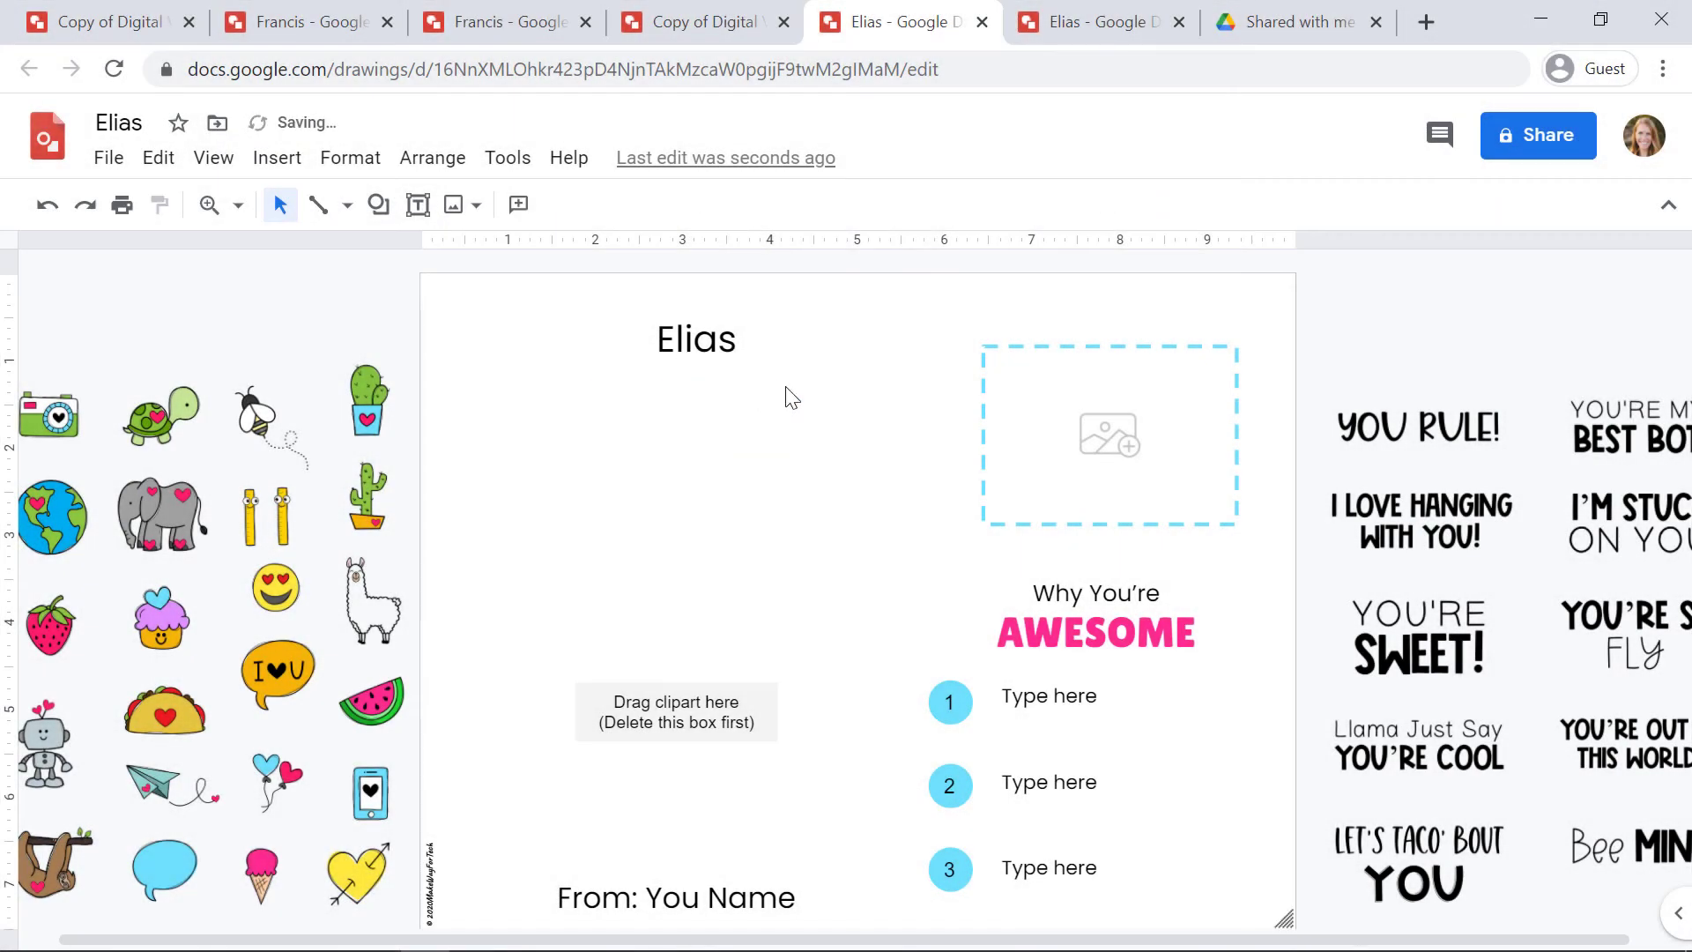
left_click_drag(1640, 730, 592, 385)
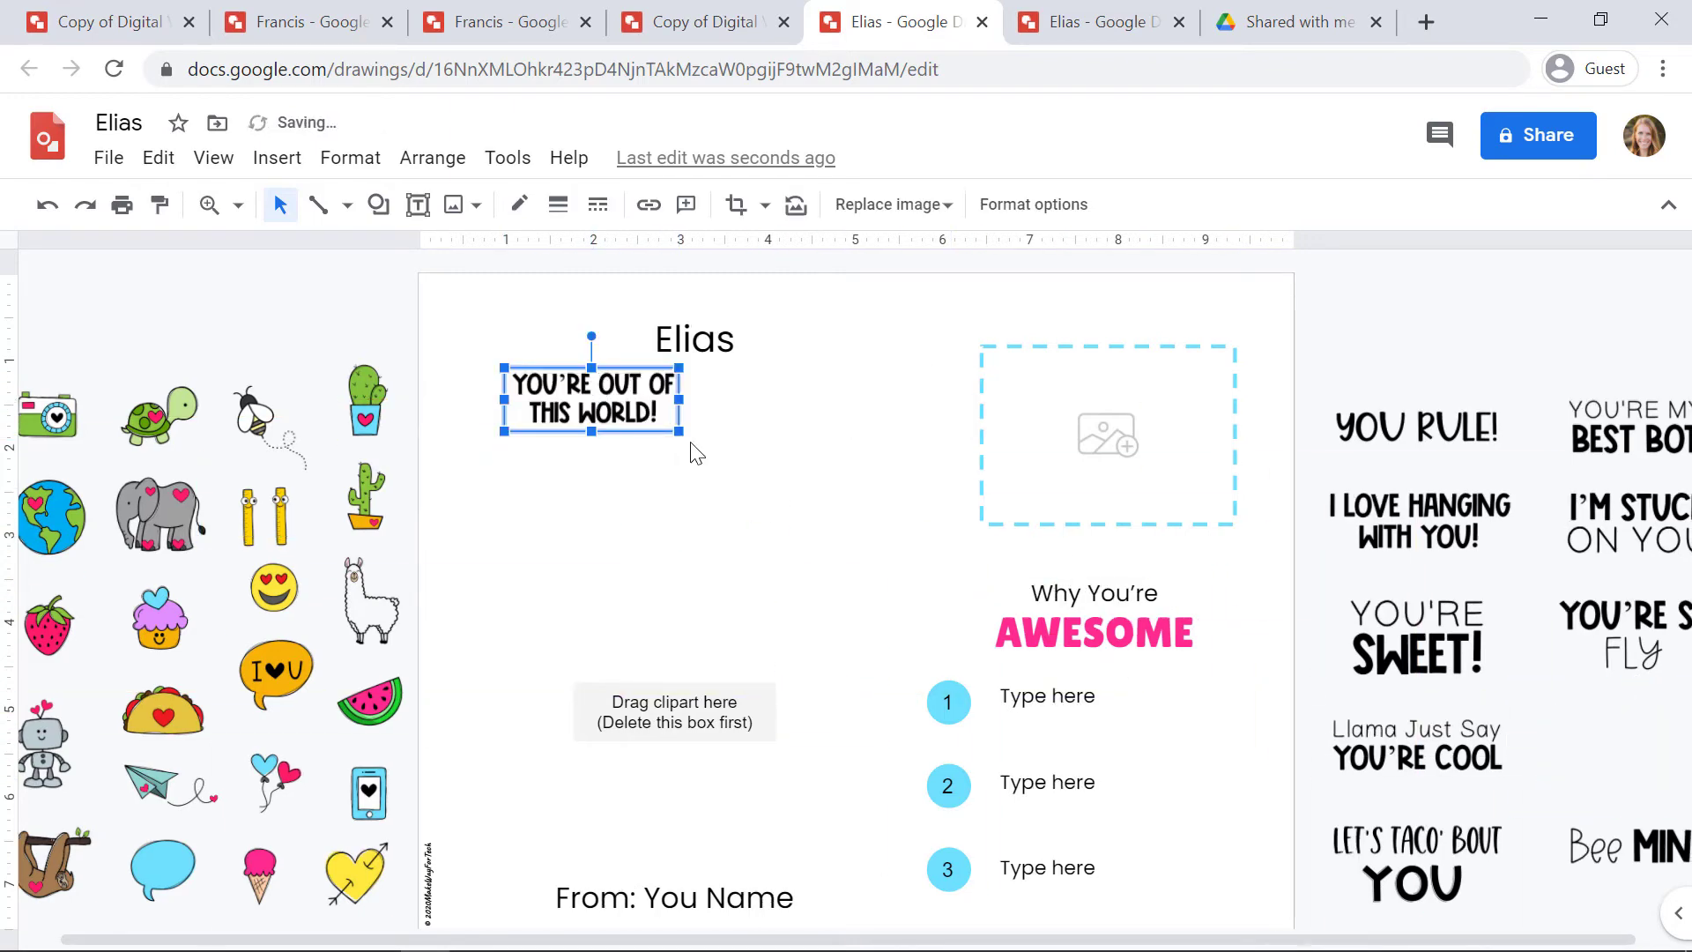
left_click_drag(678, 431, 757, 464)
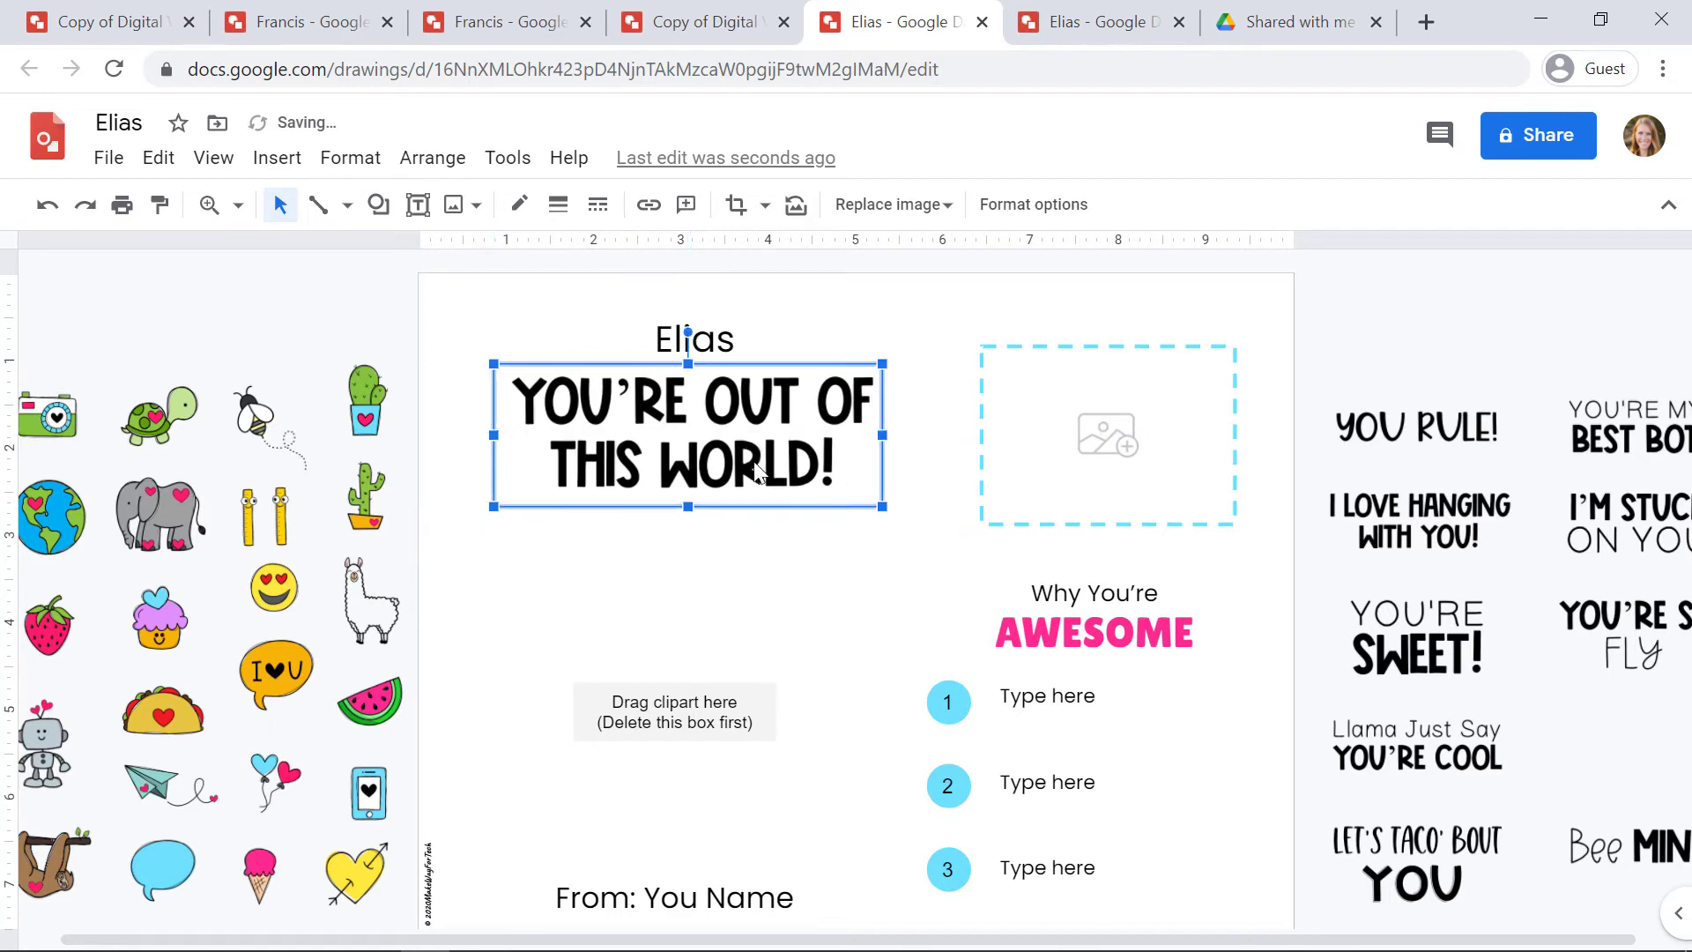
left_click(1376, 339)
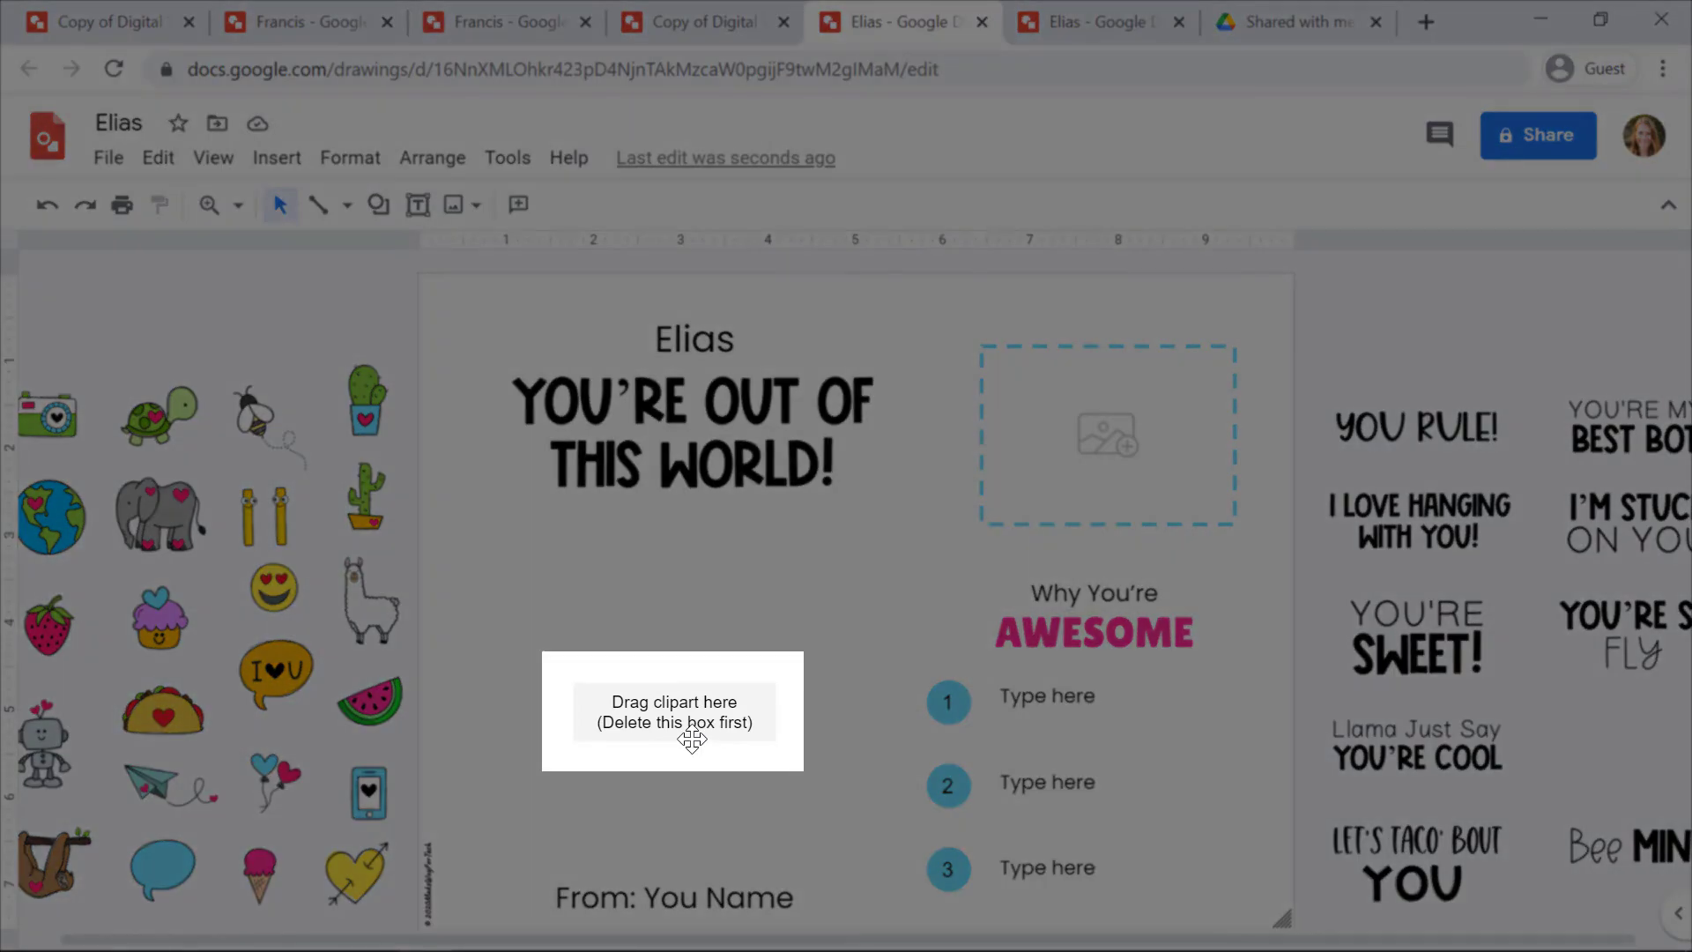
Step: Replace the Drag clipart here box with a large heart-marked Earth clipart
left_click(692, 741)
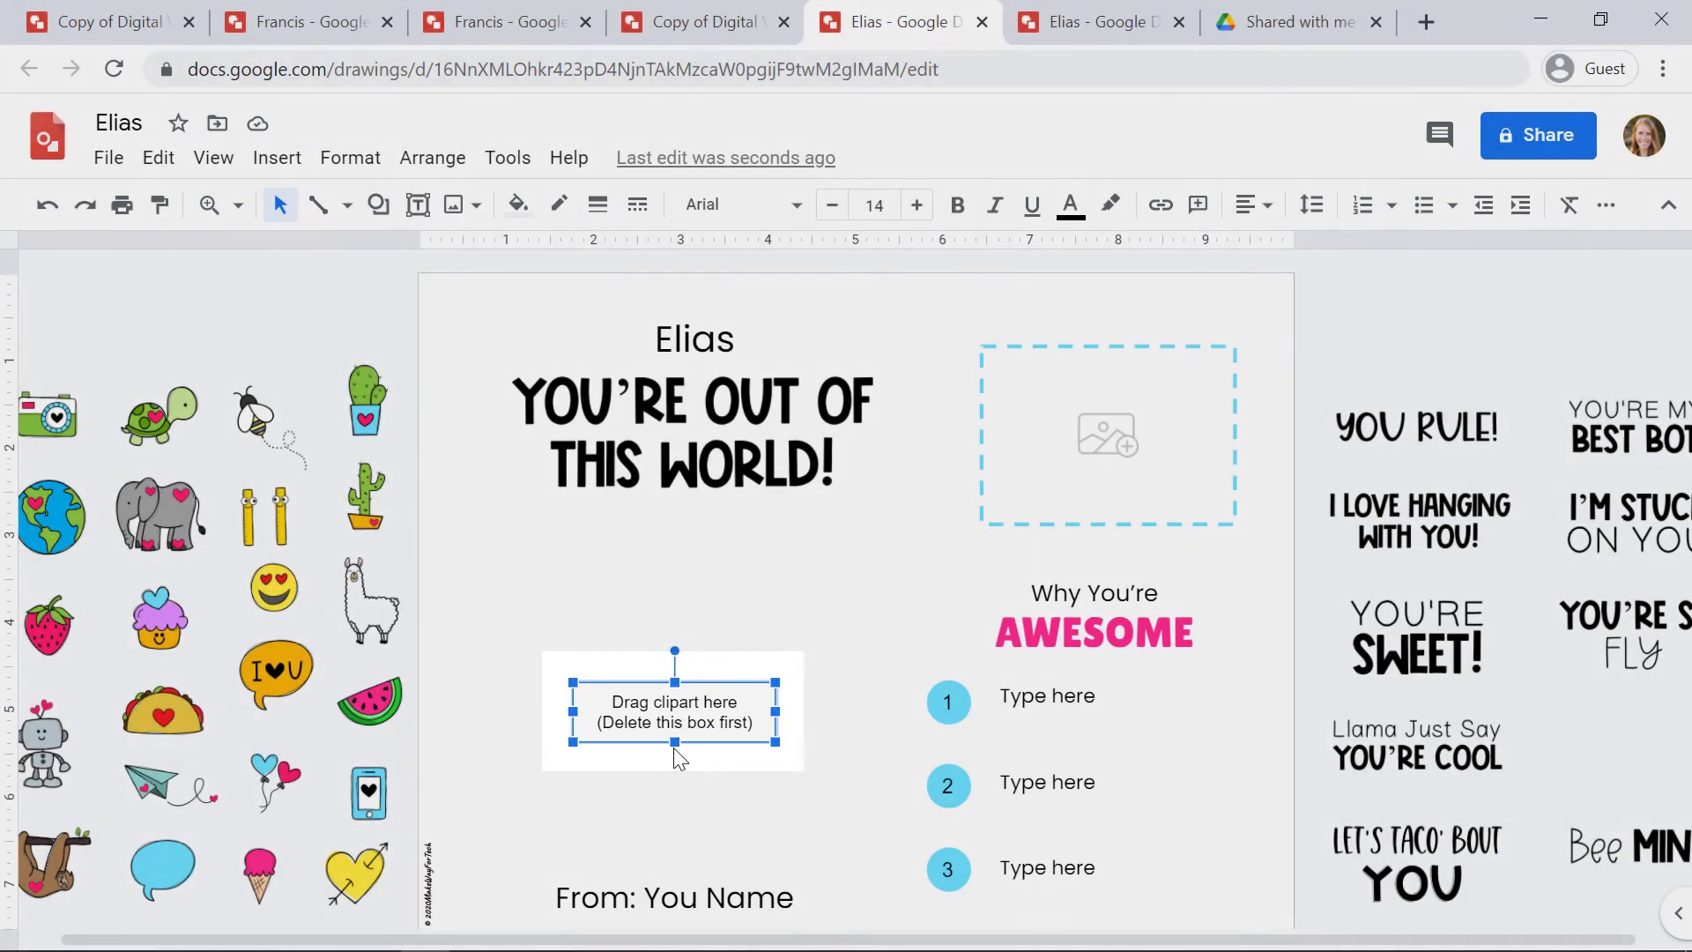
key("Delete")
left_click_drag(49, 501, 913, 474)
left_click_drag(795, 563, 706, 659)
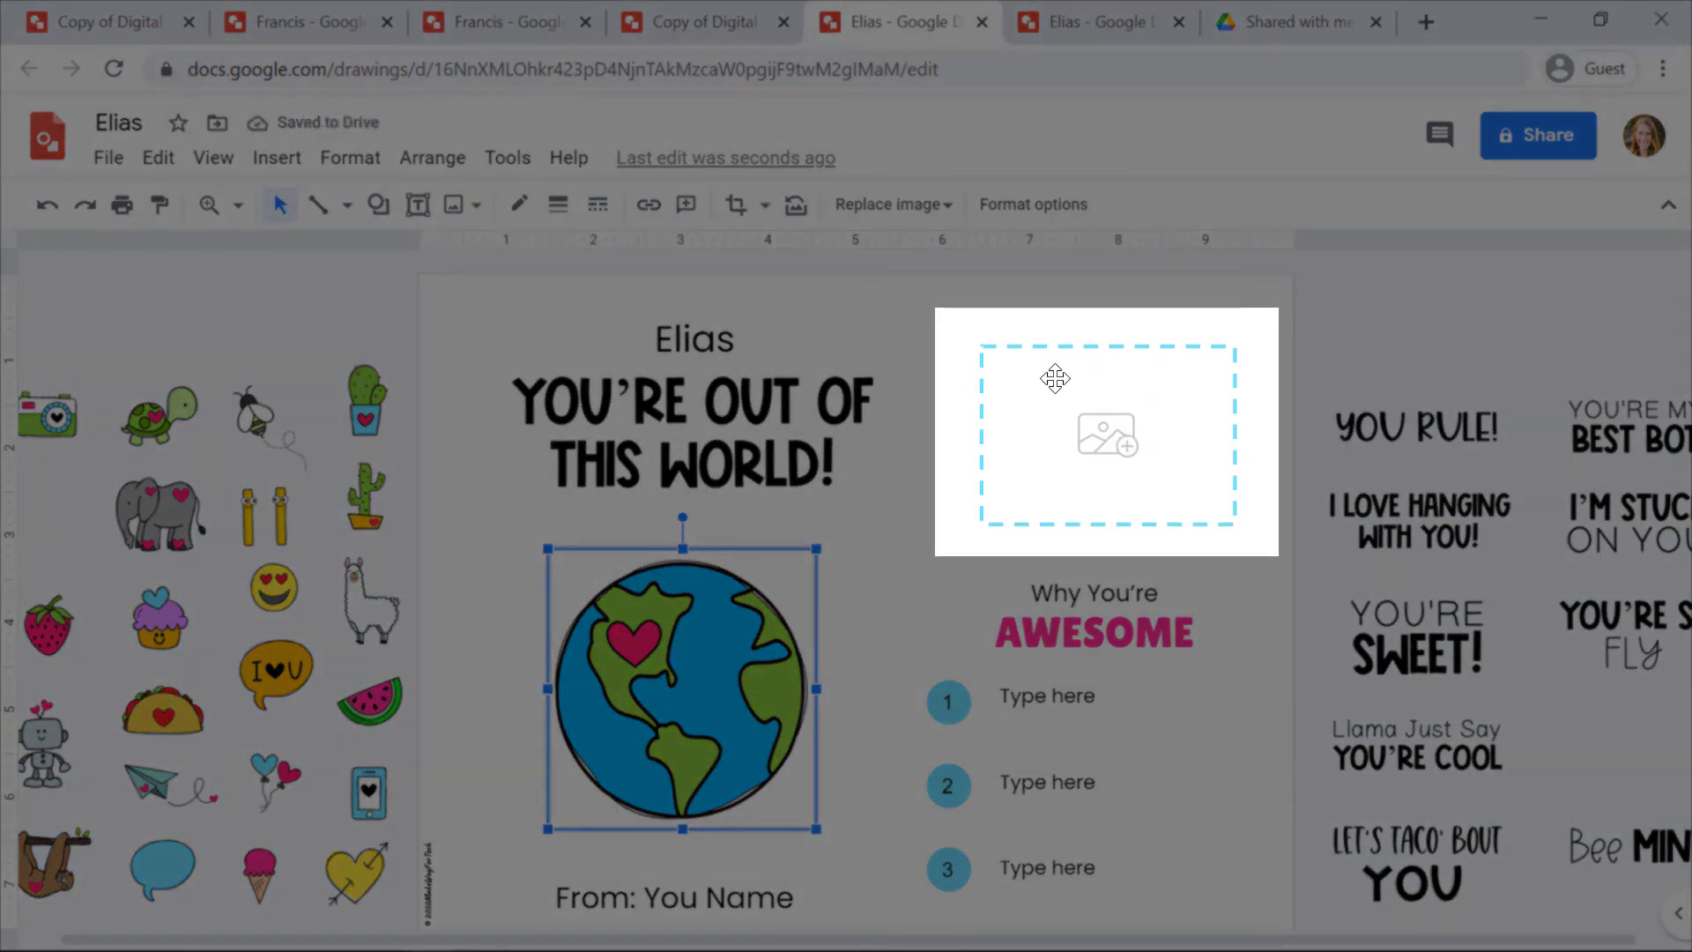
left_click(1106, 469)
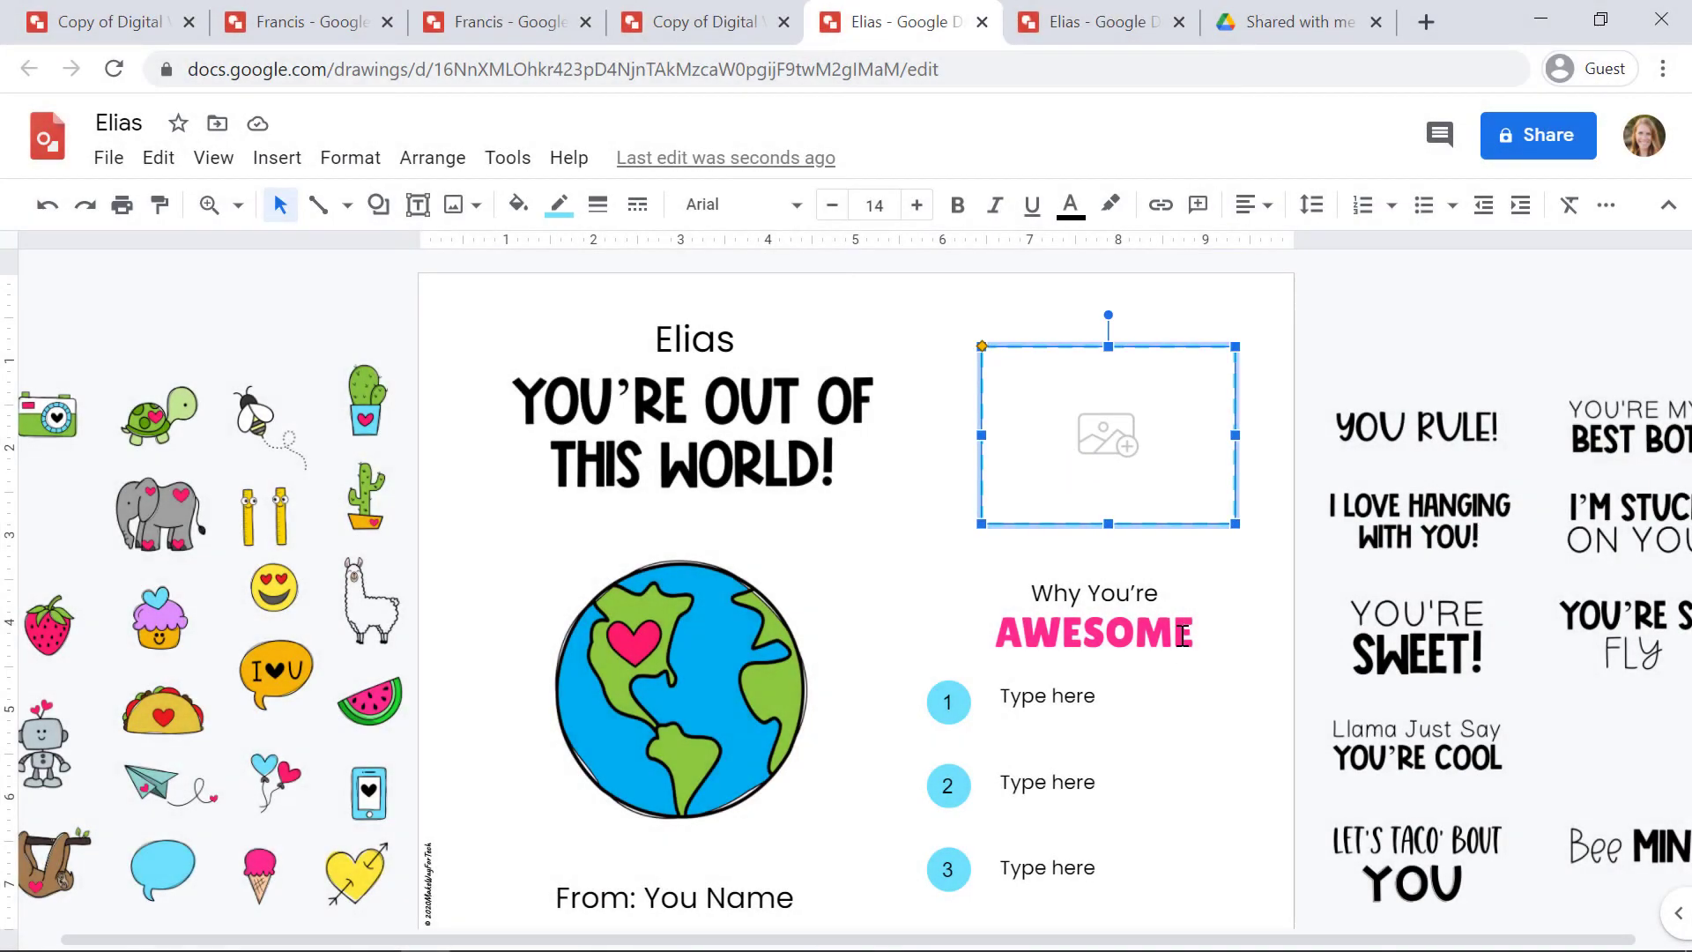
Step: Change AWESOME in the heading to SUPER COOL and widen its text box
left_click_drag(1193, 633, 961, 644)
key("BackSpace")
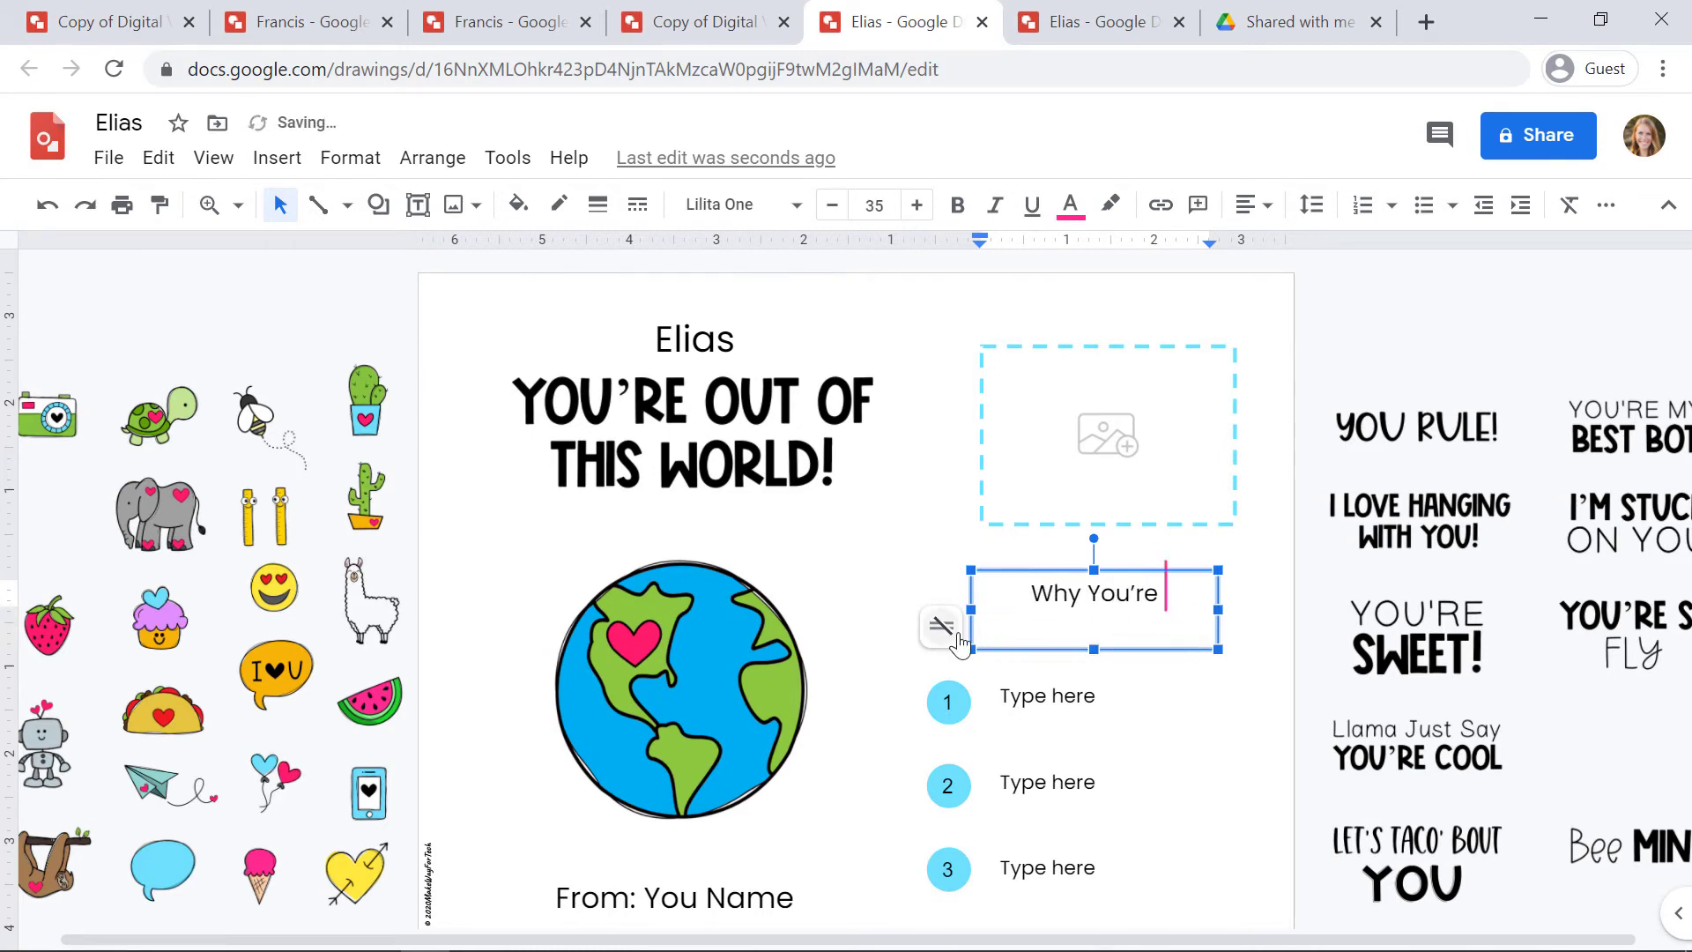
type("SUPER COOL")
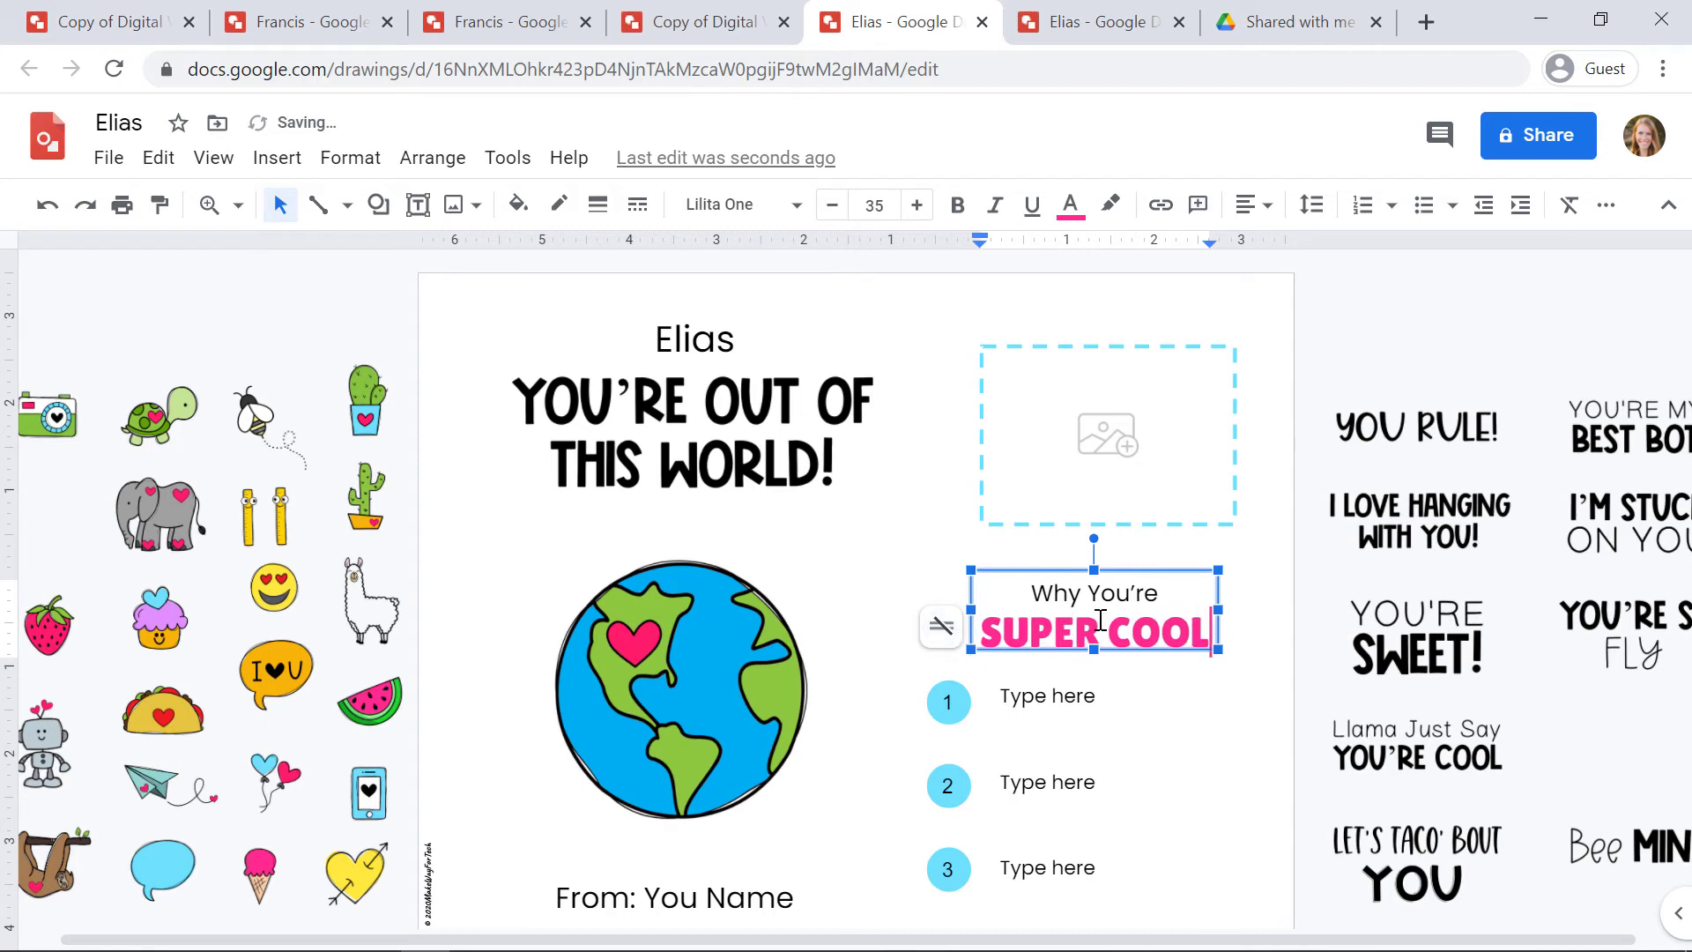
left_click(1222, 612)
left_click_drag(1222, 611, 1252, 609)
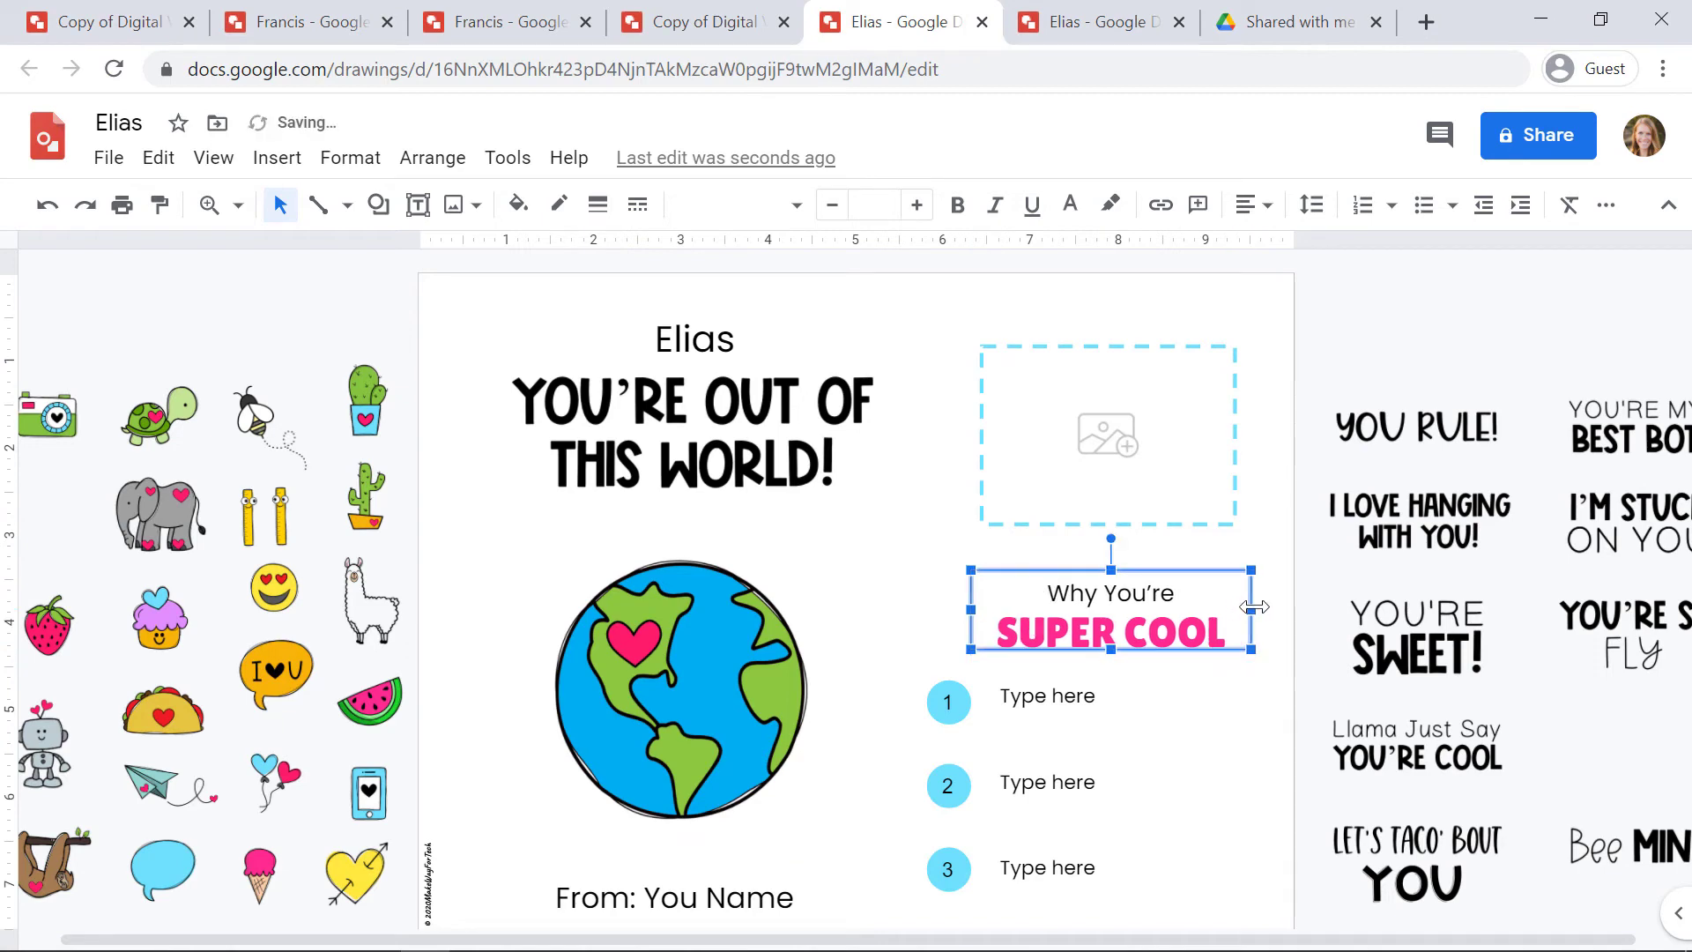
Step: Select the three numbered Type here reason boxes in turn
left_click(1067, 695)
left_click(1065, 782)
left_click(1074, 867)
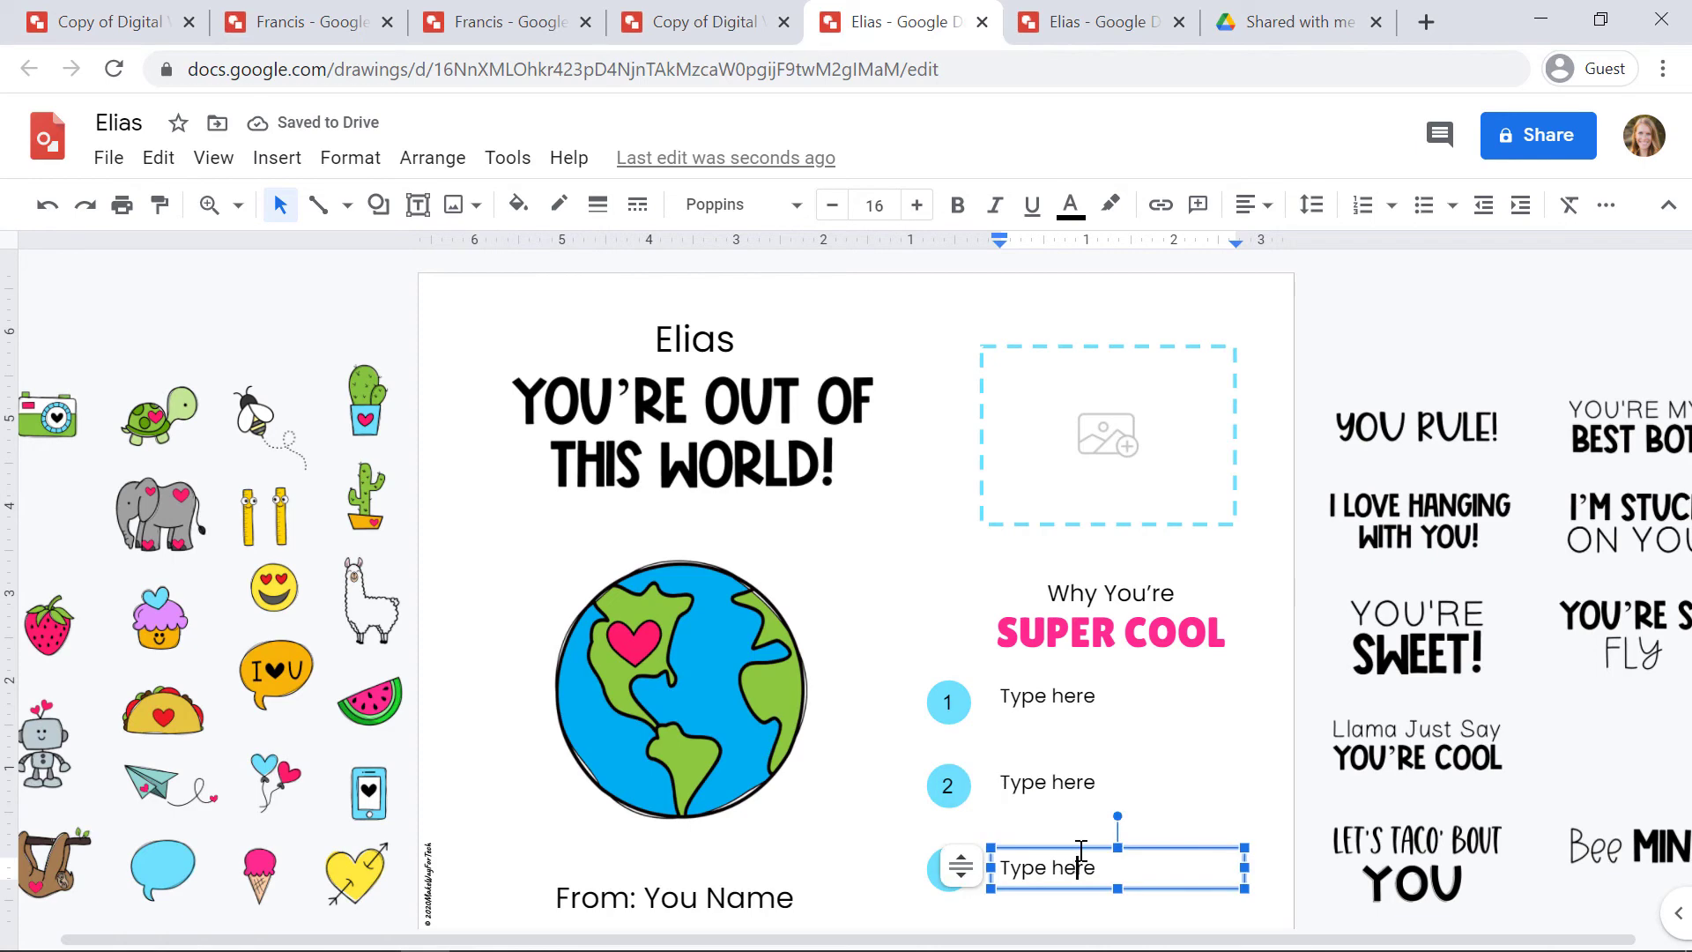
Step: Switch to the browser tab with the finished Elias drawing
left_click(1075, 31)
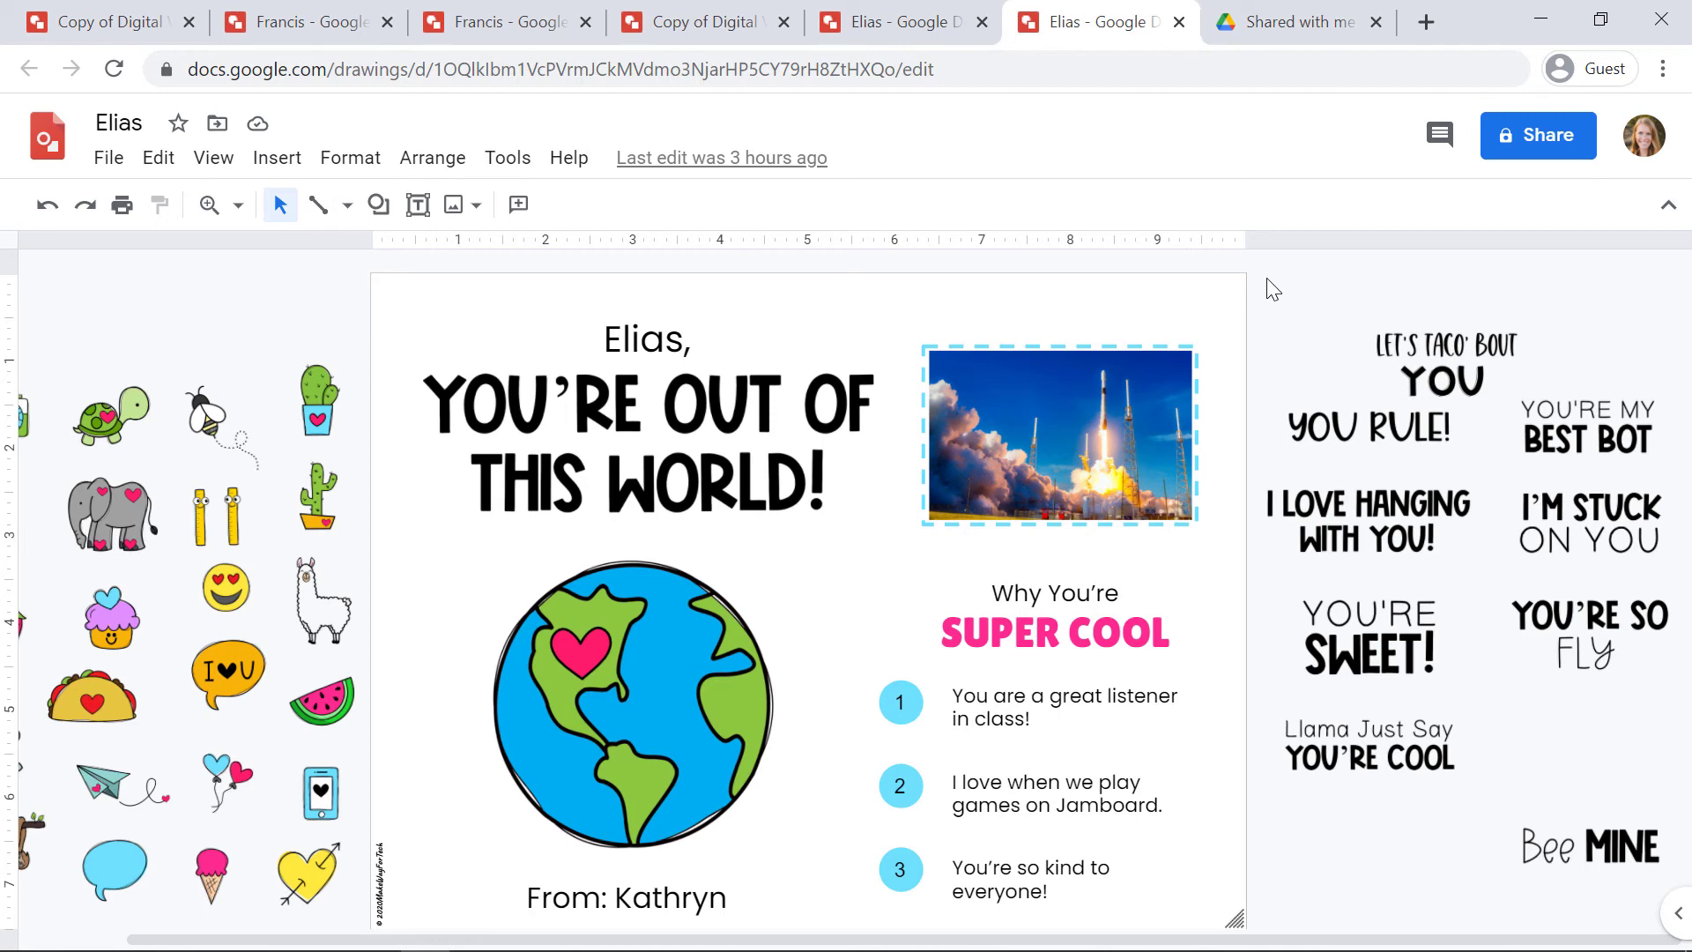
Step: Delete the spare sayings right of the Elias card and the clipart stickers left of it
left_click_drag(1269, 281, 1653, 880)
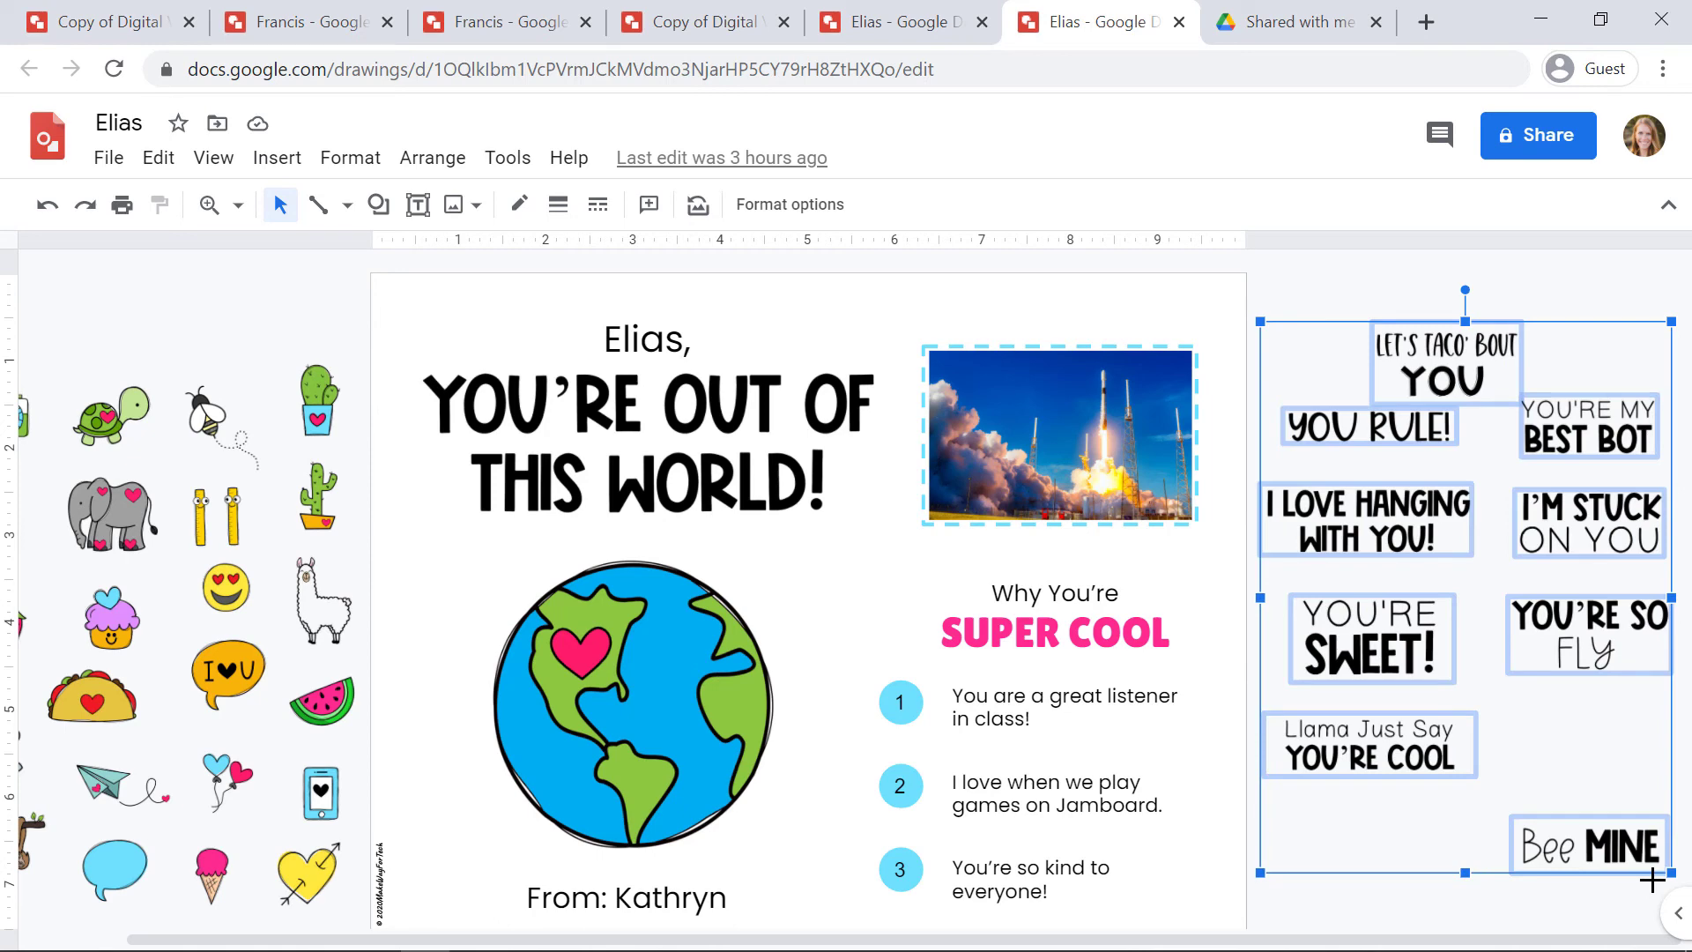
key("Delete")
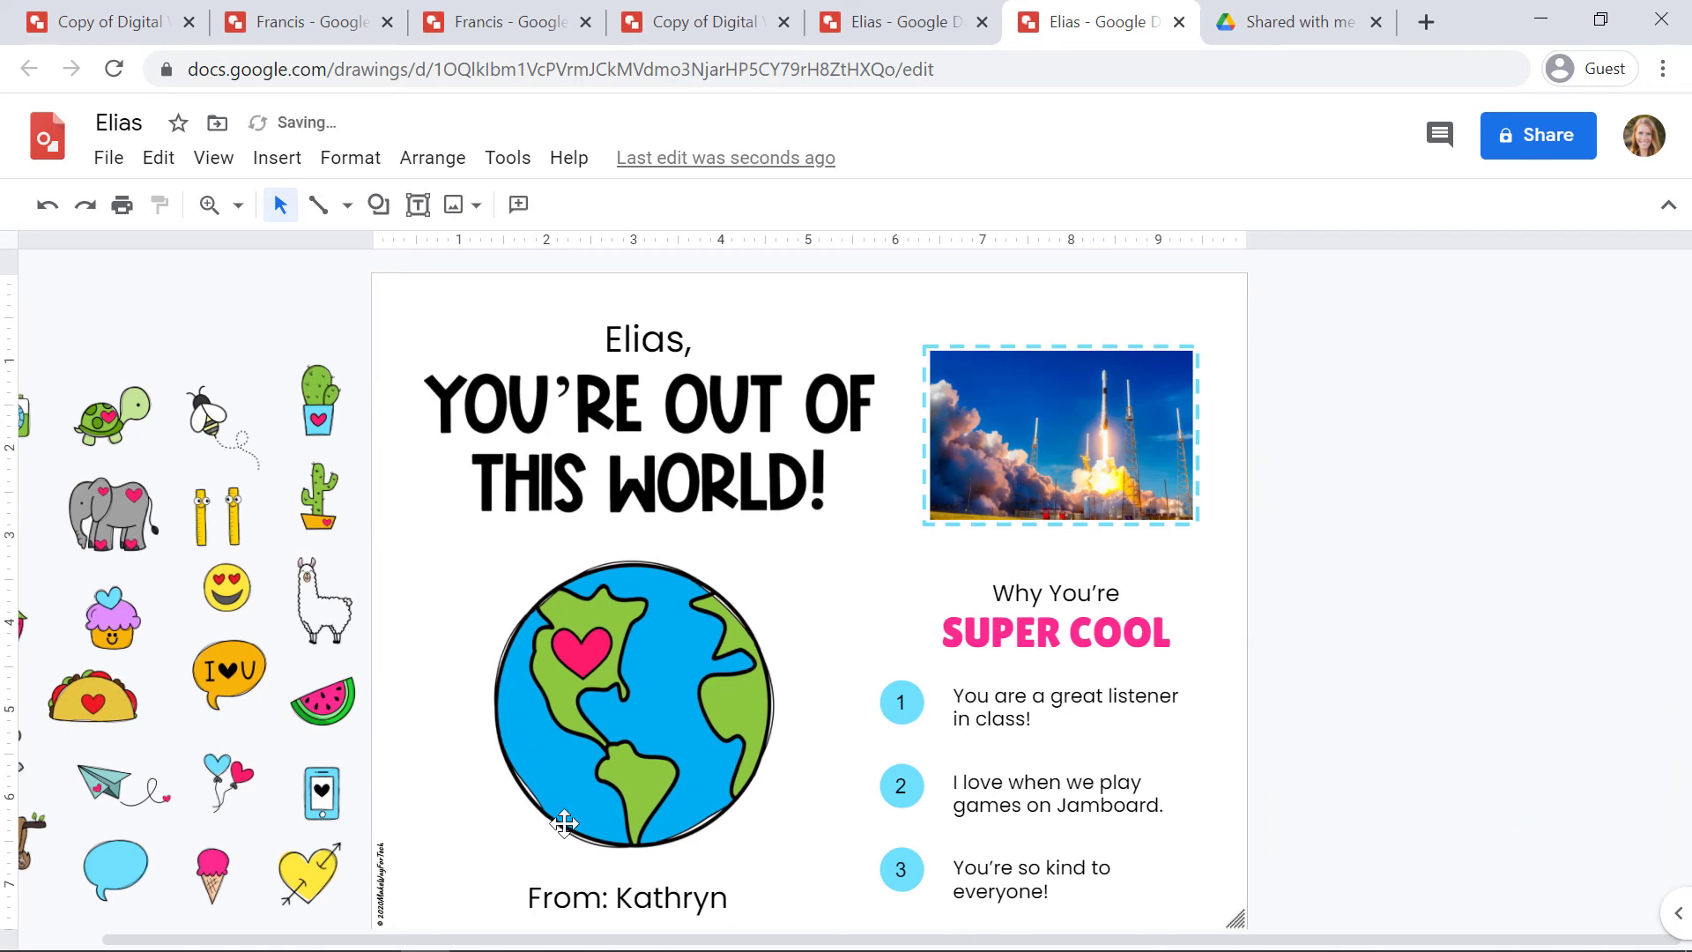
scroll(264, 617, "left", 2)
left_click_drag(38, 336, 423, 908)
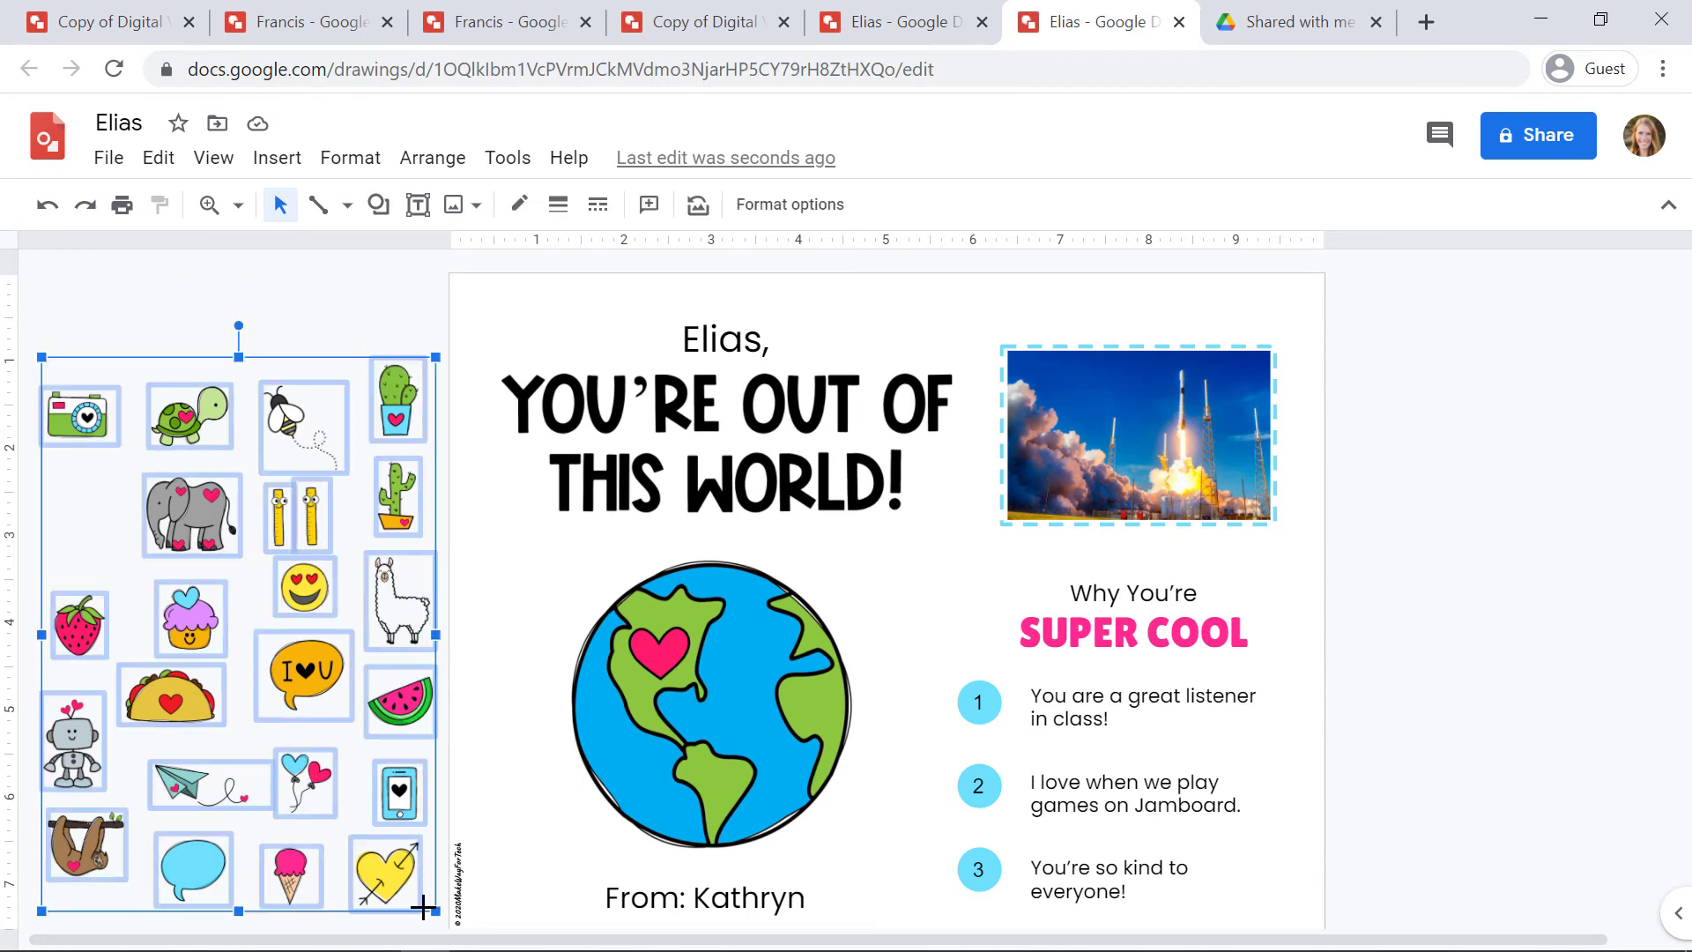
key("Delete")
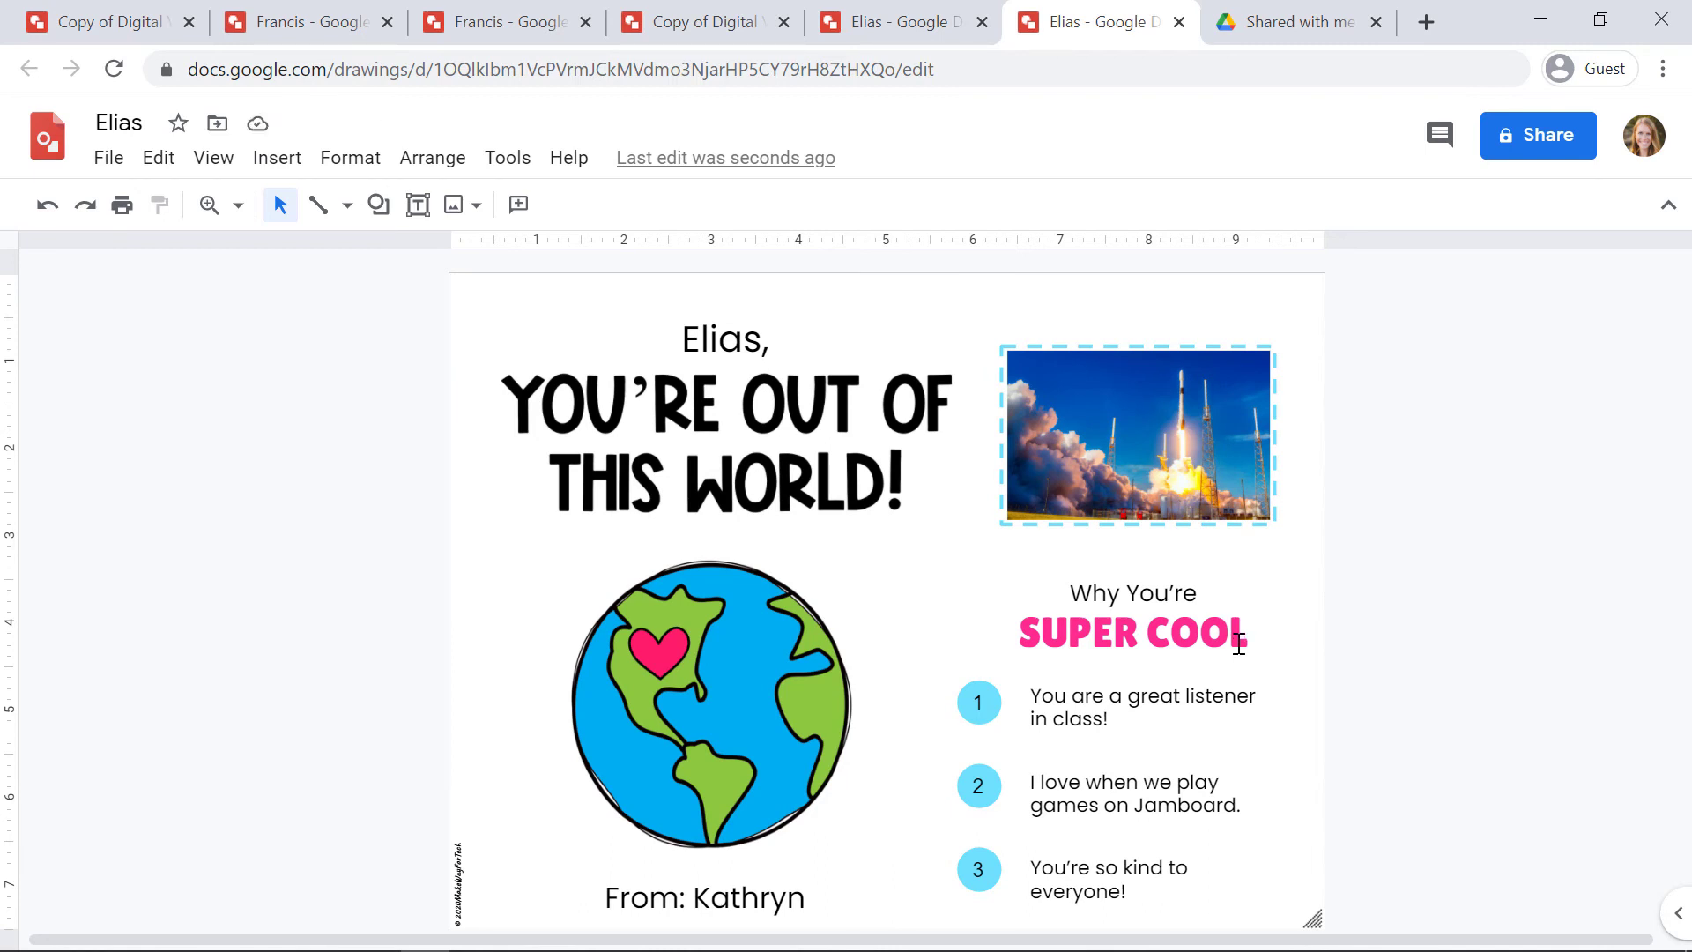
Step: Open the Elias card's Share dialog and close it with Done
left_click(1530, 160)
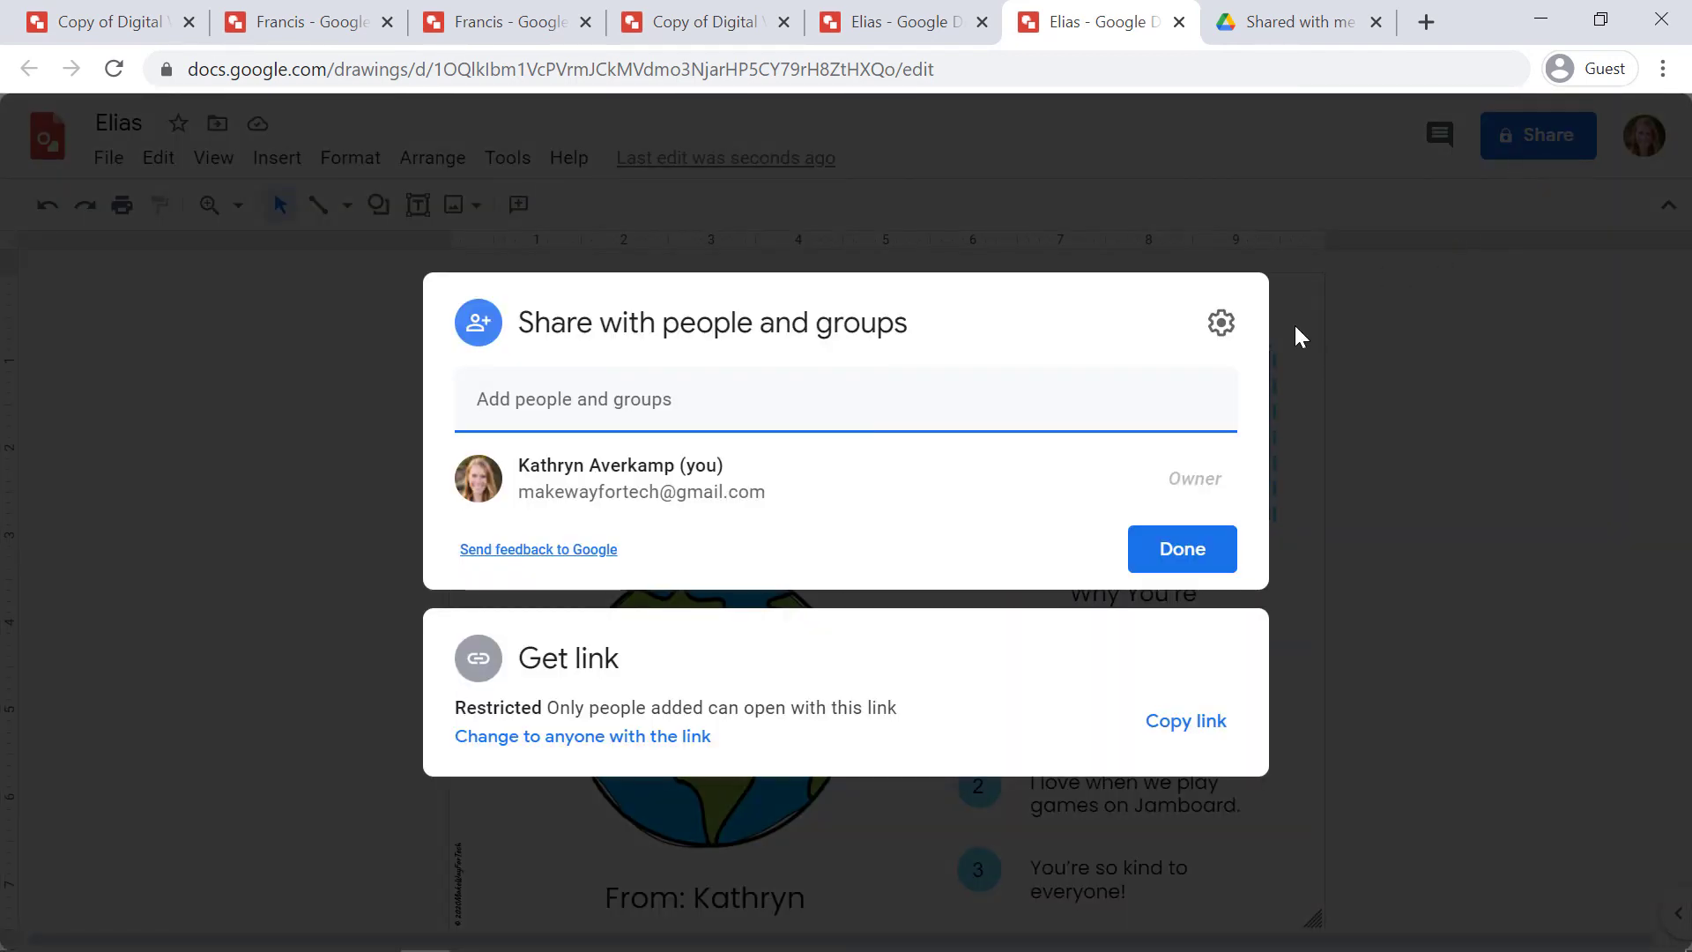
left_click(1204, 571)
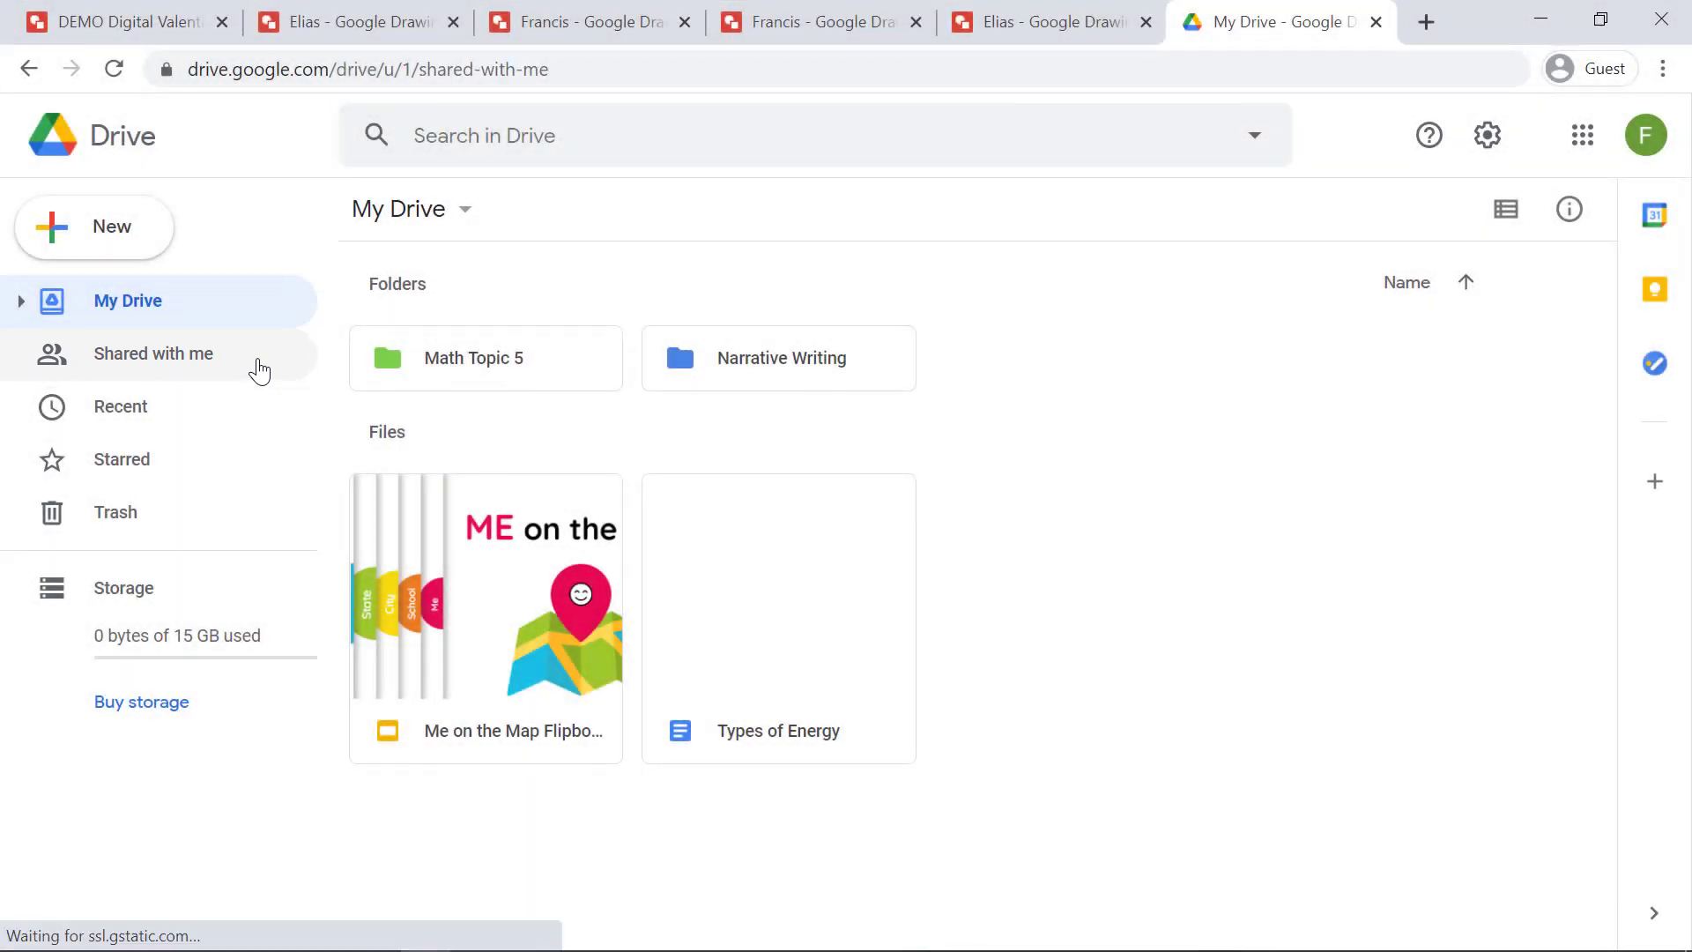
Step: Go to Drive's Shared with me view to find the Francis valentine
left_click(258, 363)
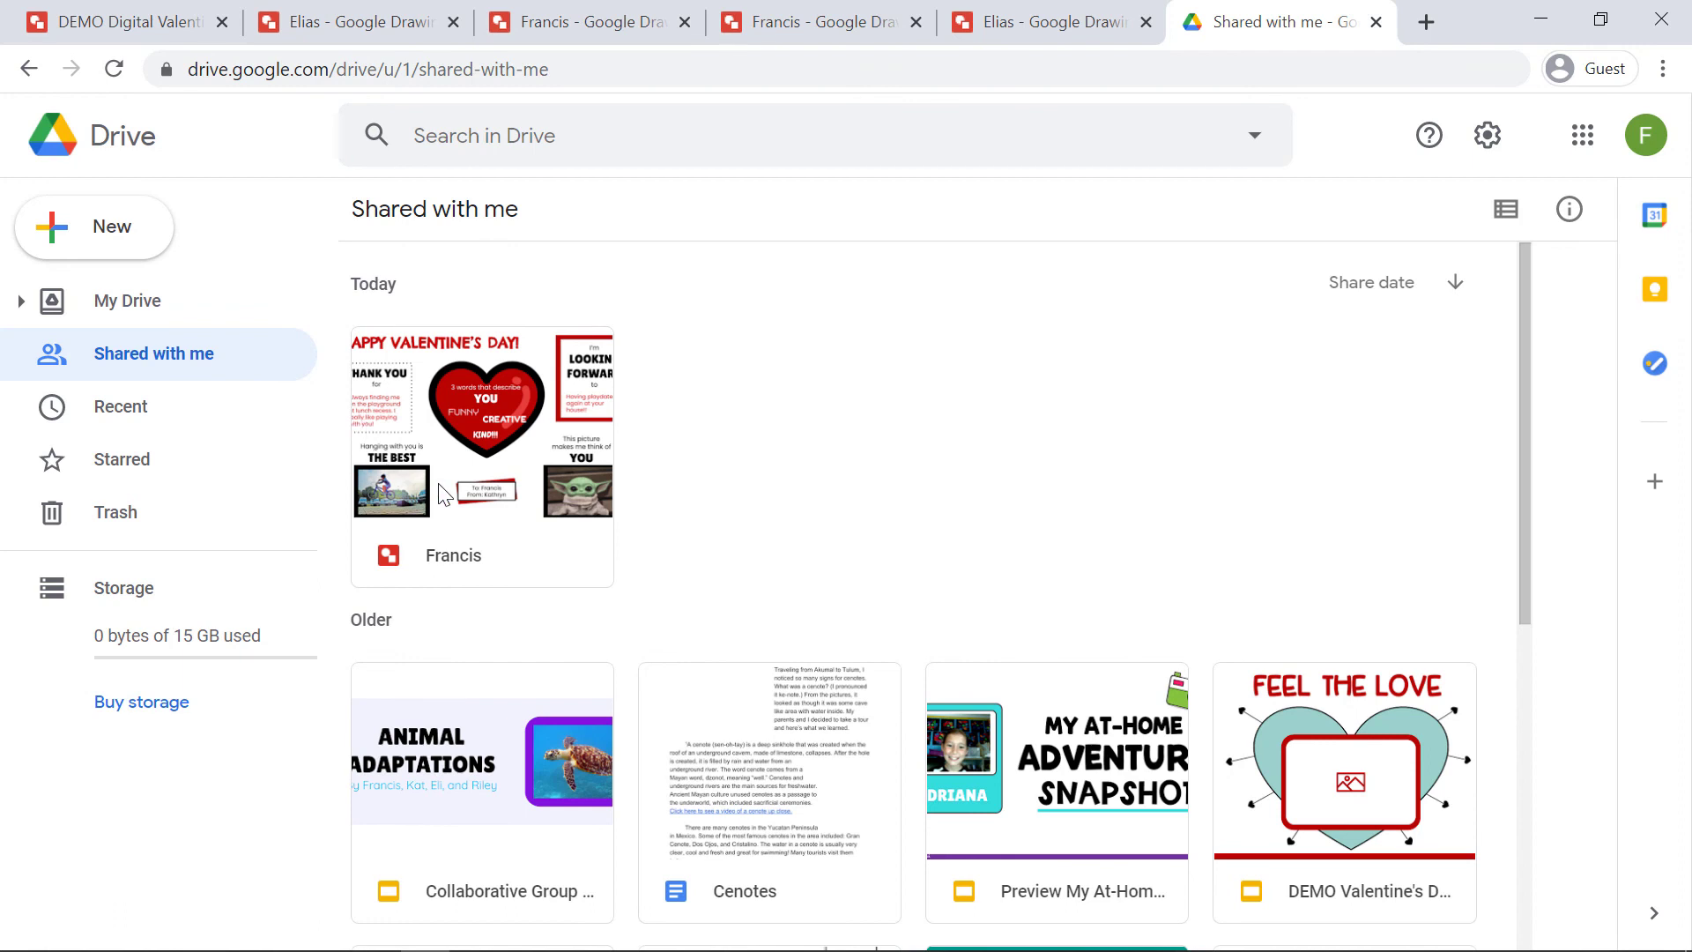